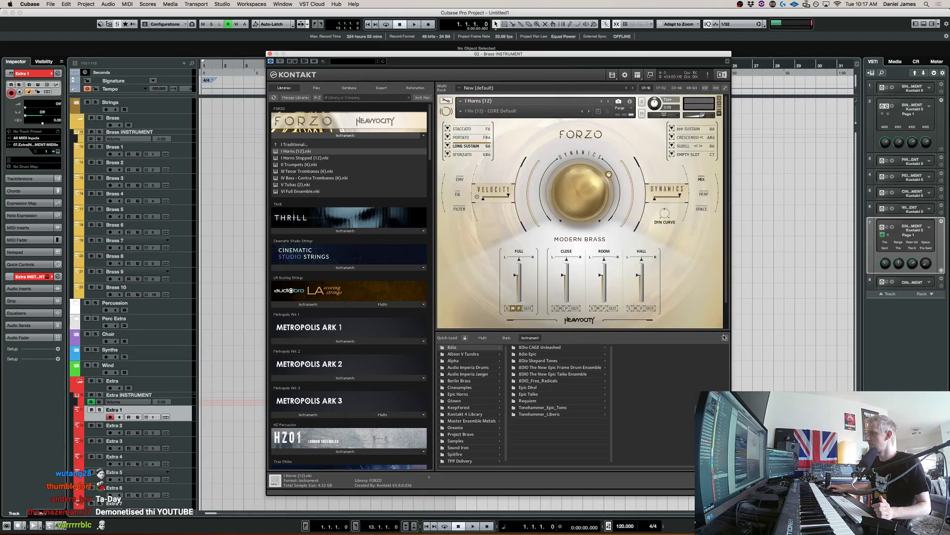
Hide the Quick-Load browser and look through Forzo's I Traditional and II Evolved instrument folders
{"action": "left_click", "coordinate": [724, 338]}
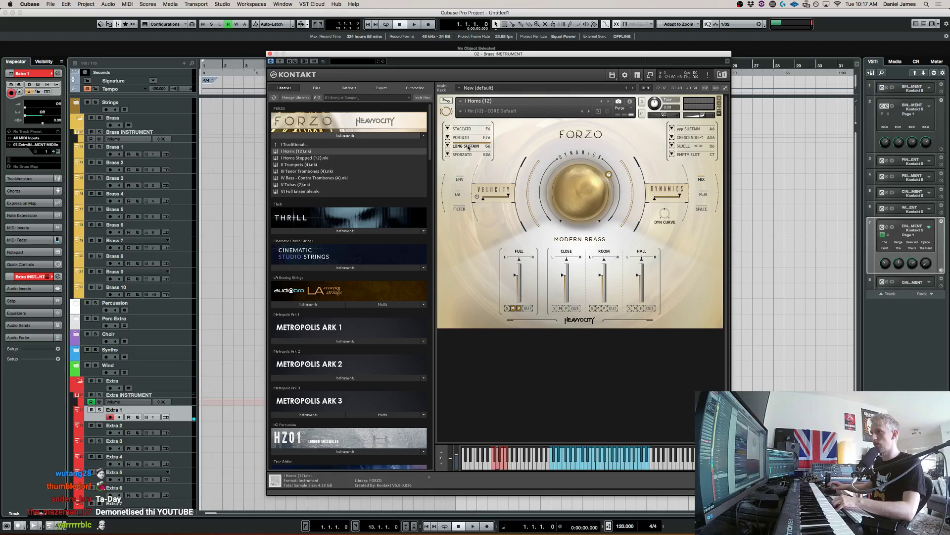
{"action": "left_click", "coordinate": [292, 145]}
{"action": "left_click", "coordinate": [292, 145]}
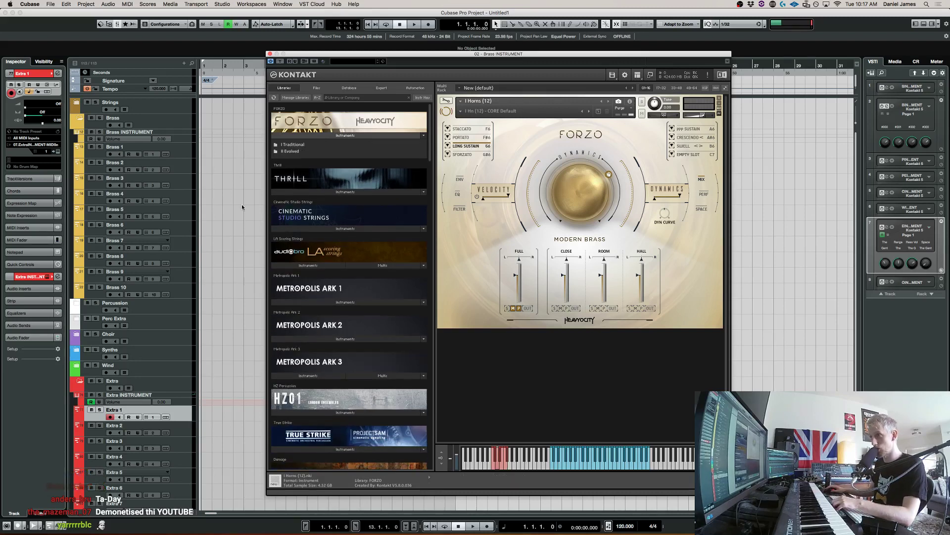
{"action": "left_click", "coordinate": [291, 152]}
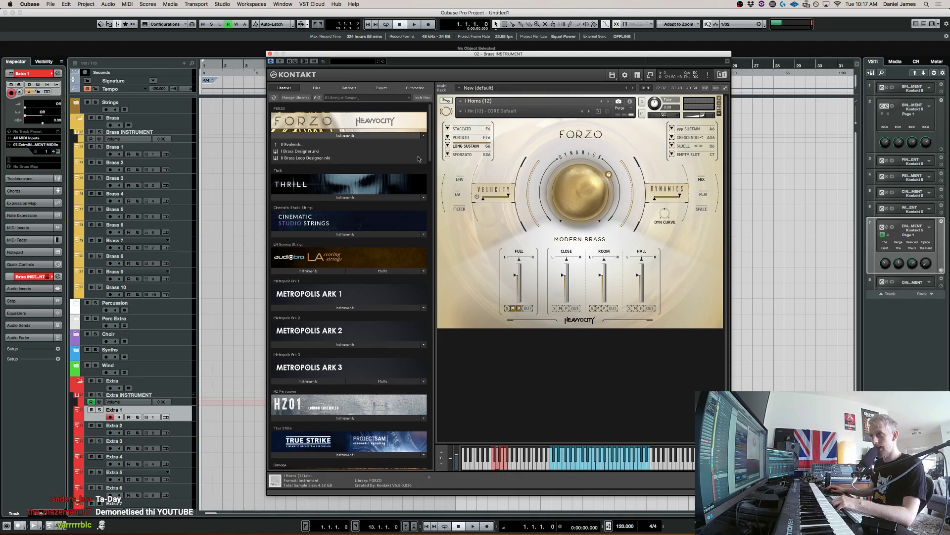
{"action": "left_click", "coordinate": [295, 146]}
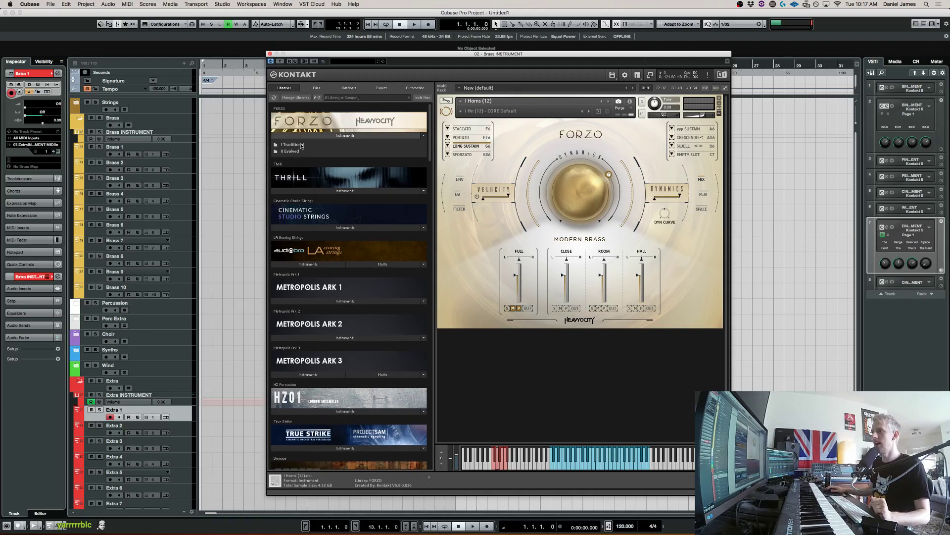
{"action": "left_click", "coordinate": [301, 146]}
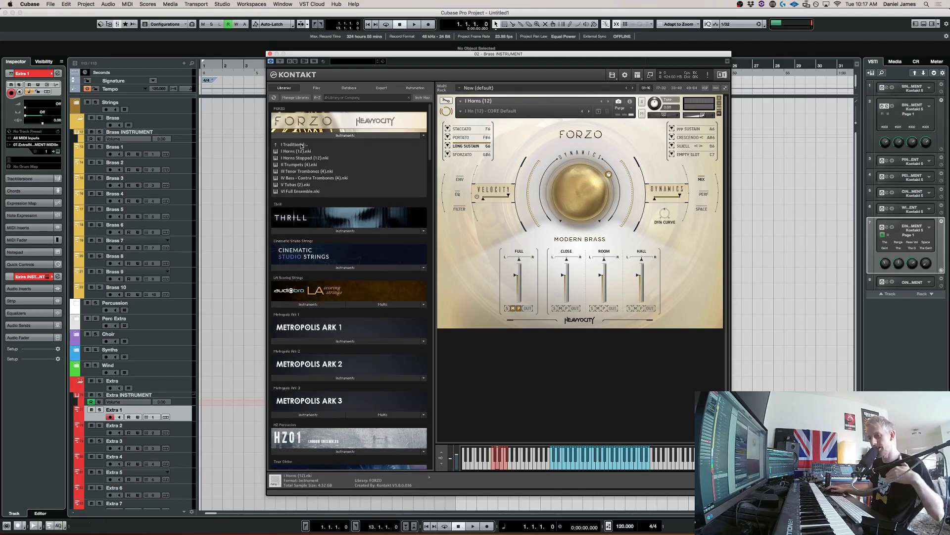
{"action": "left_click", "coordinate": [301, 145]}
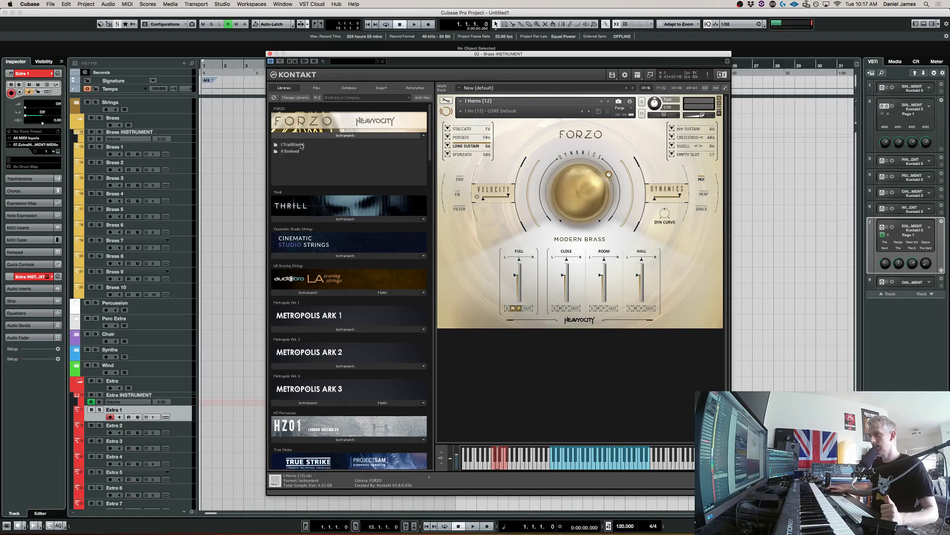
{"action": "left_click", "coordinate": [302, 145]}
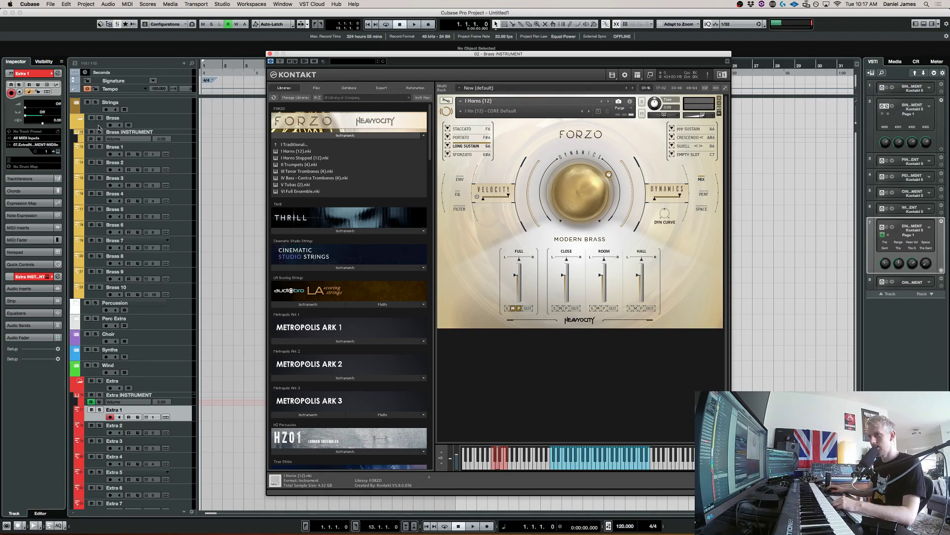
Select the Brass 1 track and try lowering the upper limit of the Forzo dynamics range, returning it to maximum
{"action": "left_click", "coordinate": [188, 146]}
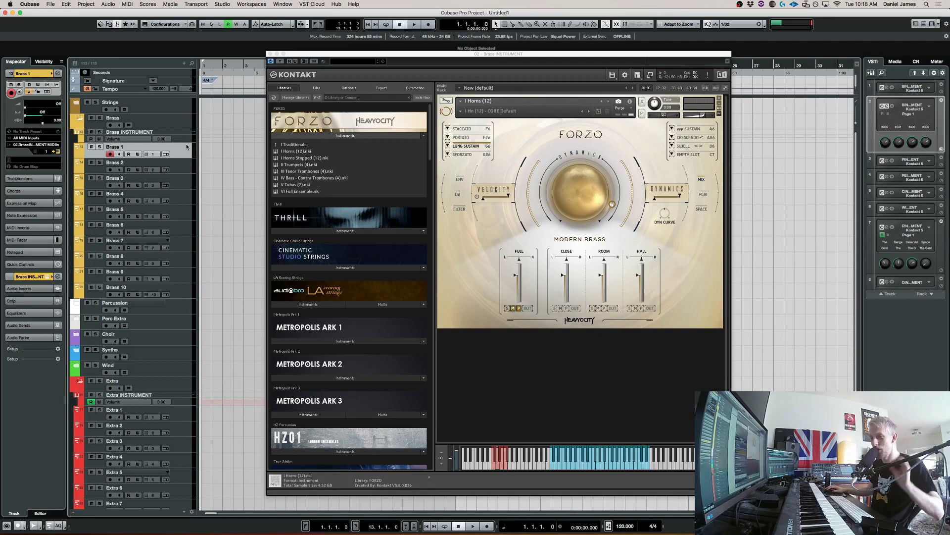
{"action": "left_click_drag", "start_coordinate": [560, 181], "coordinate": [581, 186]}
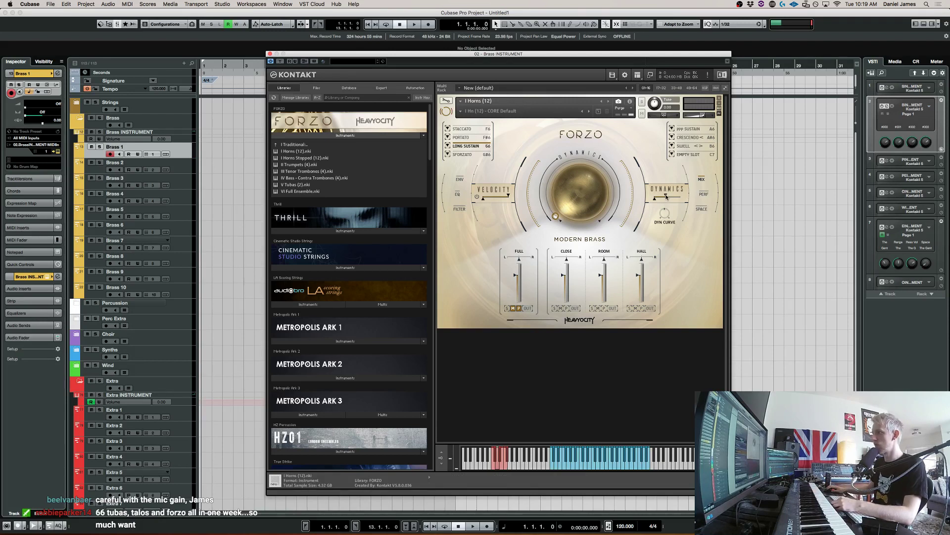
{"action": "left_click_drag", "start_coordinate": [662, 200], "coordinate": [675, 204]}
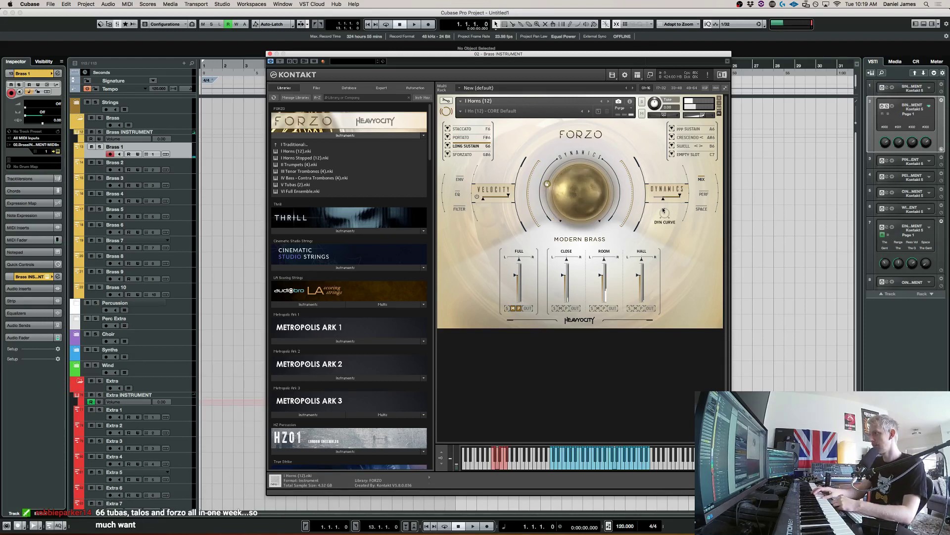
{"action": "left_click_drag", "start_coordinate": [663, 200], "coordinate": [674, 202]}
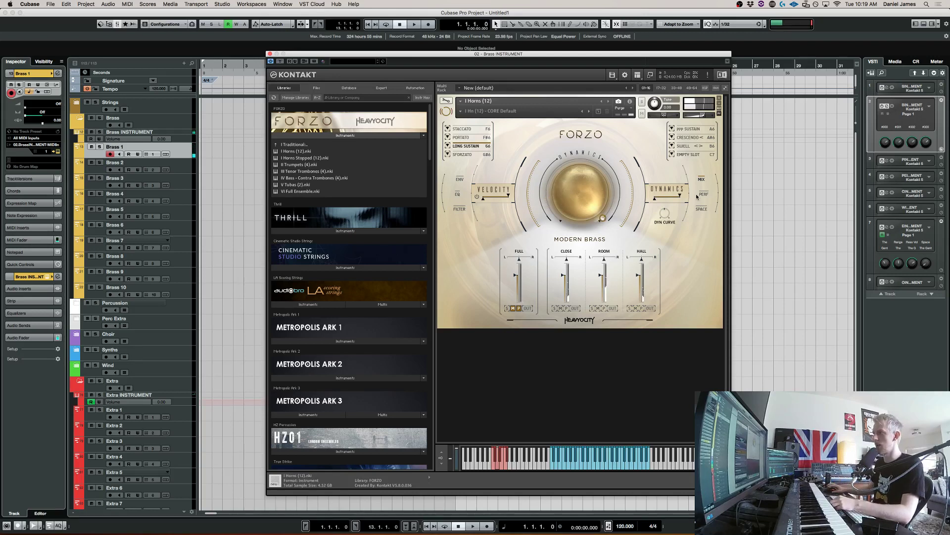
{"action": "left_click_drag", "start_coordinate": [681, 196], "coordinate": [658, 201]}
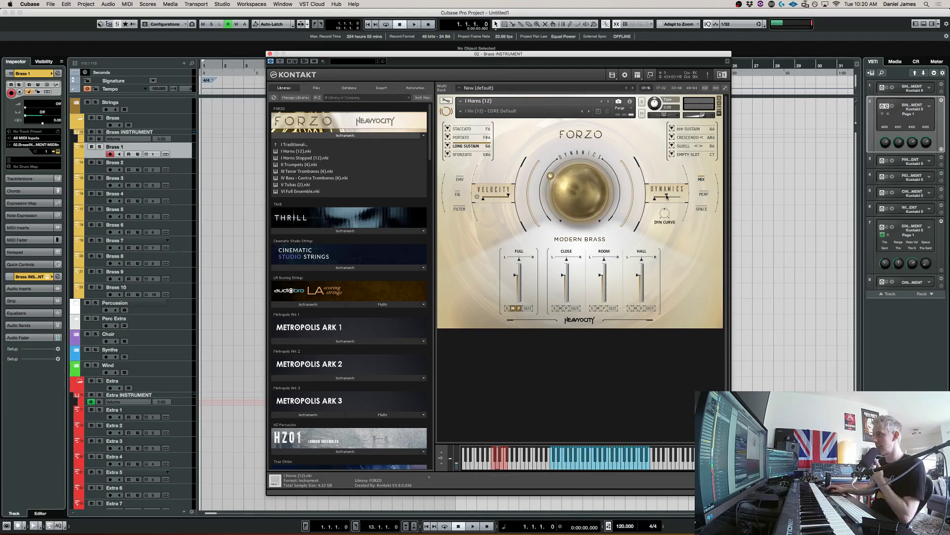
{"action": "left_click_drag", "start_coordinate": [665, 196], "coordinate": [680, 196]}
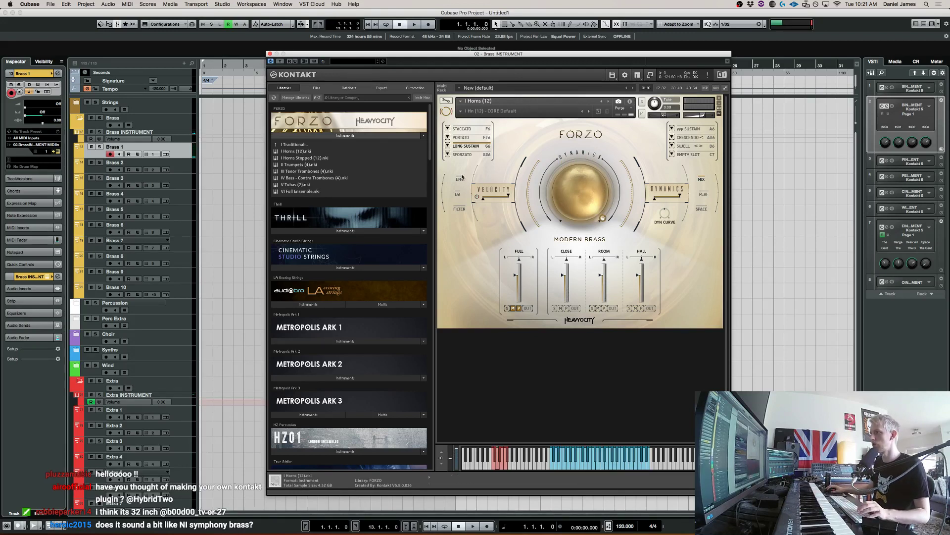
Examine the Long Sustain articulation's envelope controls and its EQ settings across the Full, Close, Room and Hall channels
{"action": "left_click", "coordinate": [460, 178]}
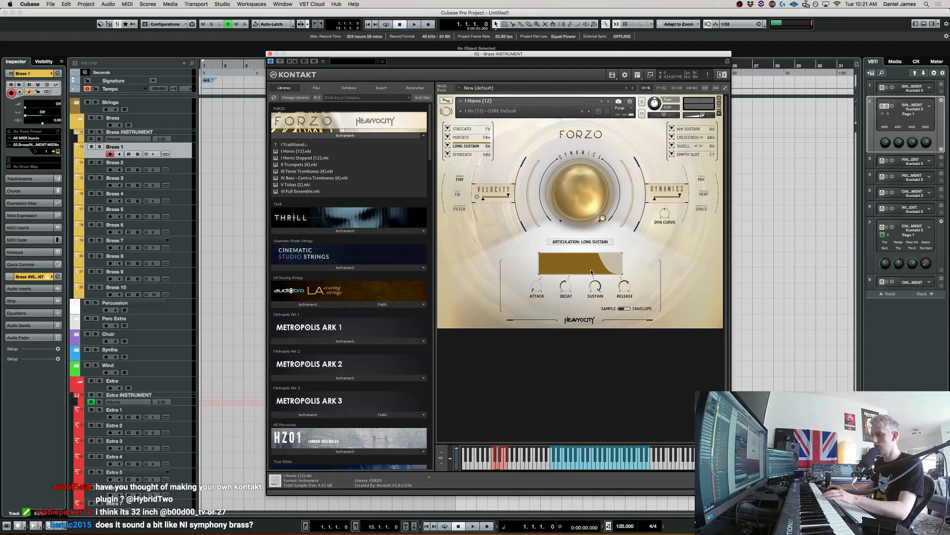
{"action": "mouse_move", "coordinate": [537, 287]}
{"action": "left_mouse_down"}
{"action": "mouse_move", "coordinate": [542, 251]}
{"action": "mouse_move", "coordinate": [537, 287]}
{"action": "left_mouse_up"}
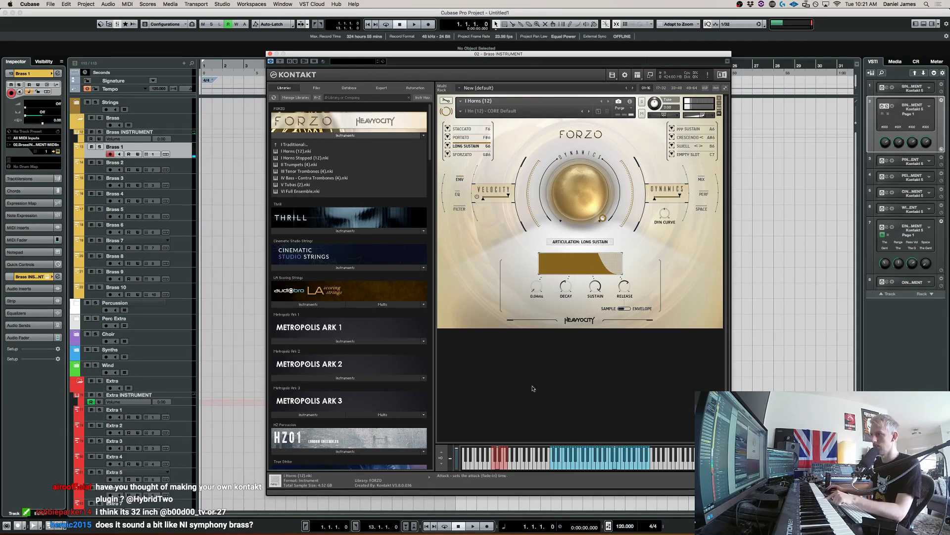
{"action": "left_click", "coordinate": [458, 193]}
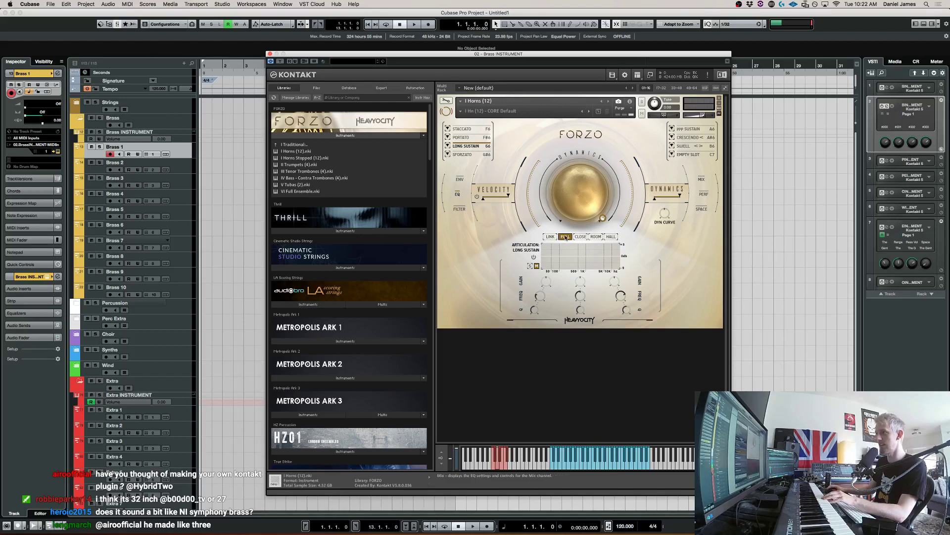
{"action": "left_click", "coordinate": [596, 237]}
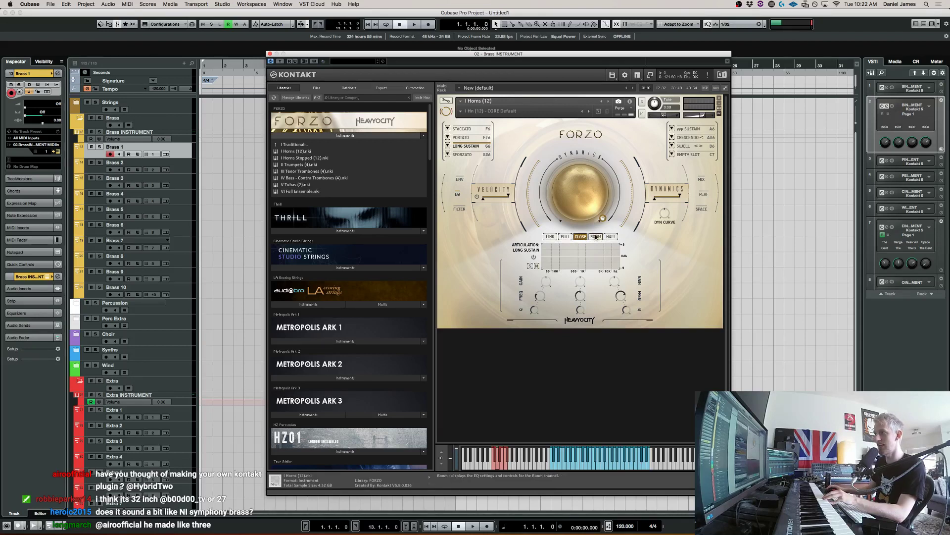
{"action": "left_click", "coordinate": [618, 237]}
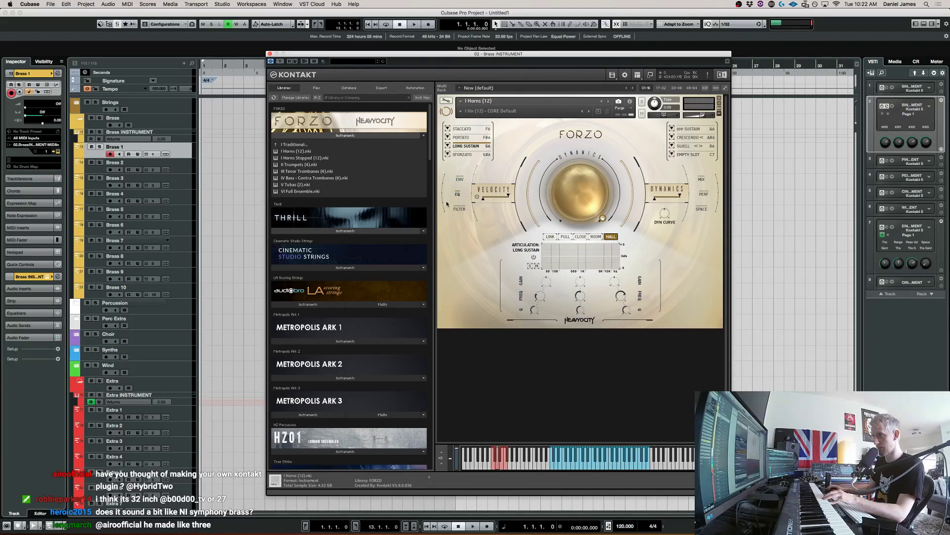
Examine the filter settings for the Room channel, including the list of available filter types
{"action": "left_click", "coordinate": [459, 208]}
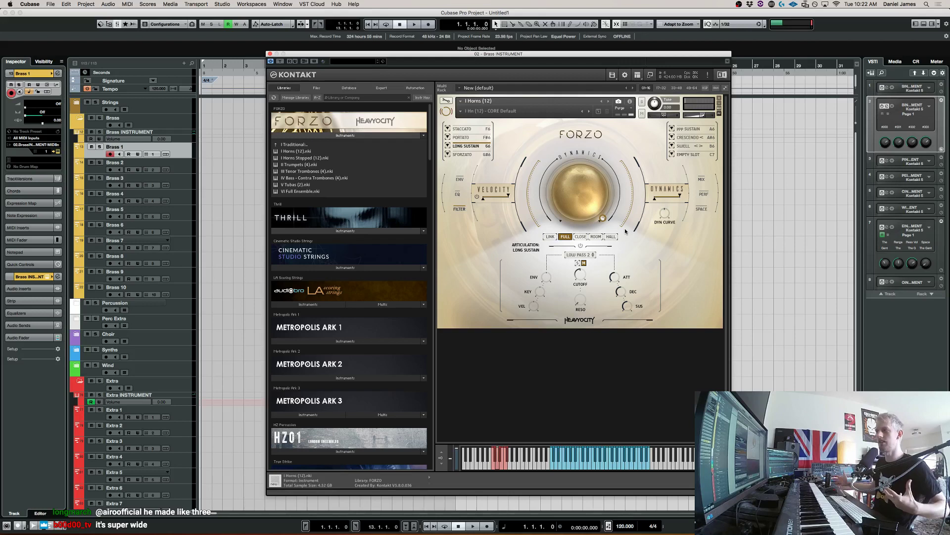
{"action": "left_click", "coordinate": [596, 236]}
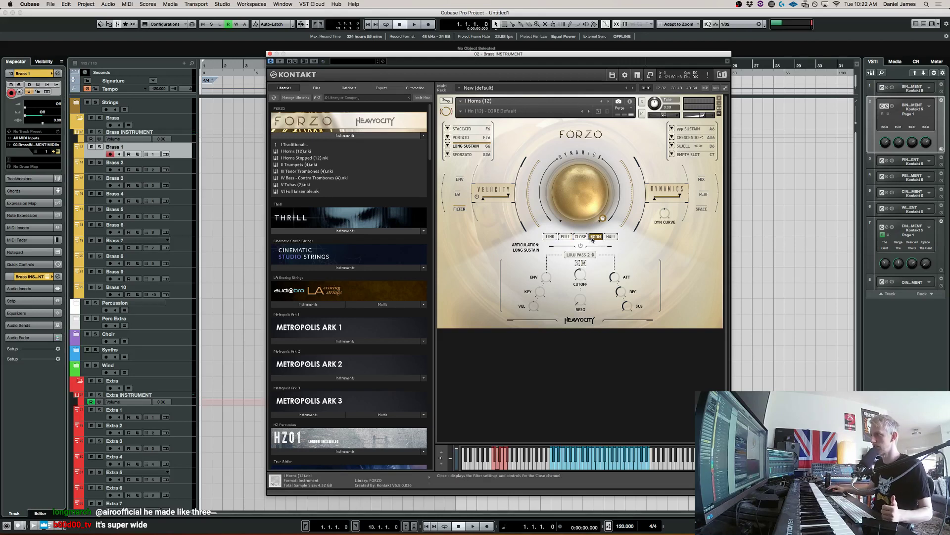
{"action": "left_click", "coordinate": [579, 255]}
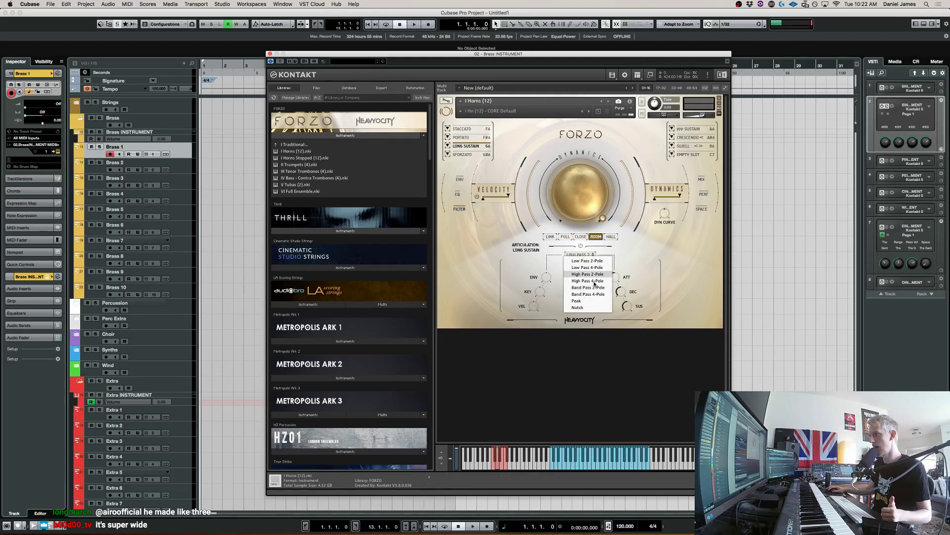
{"action": "left_click", "coordinate": [643, 247]}
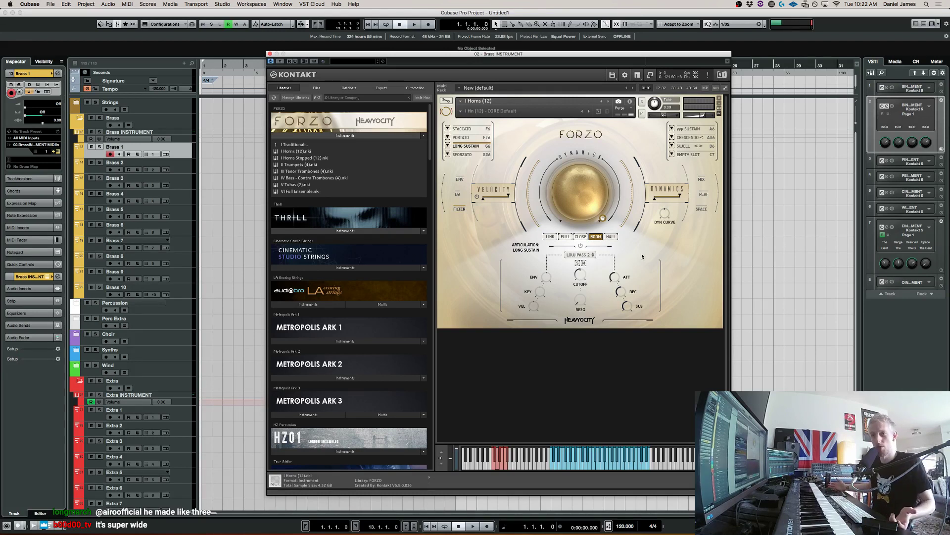
In the microphone mixer, raise the Close and Hall channel volumes and solo the Close, Room and Hall channels in turn
{"action": "left_click", "coordinate": [700, 179]}
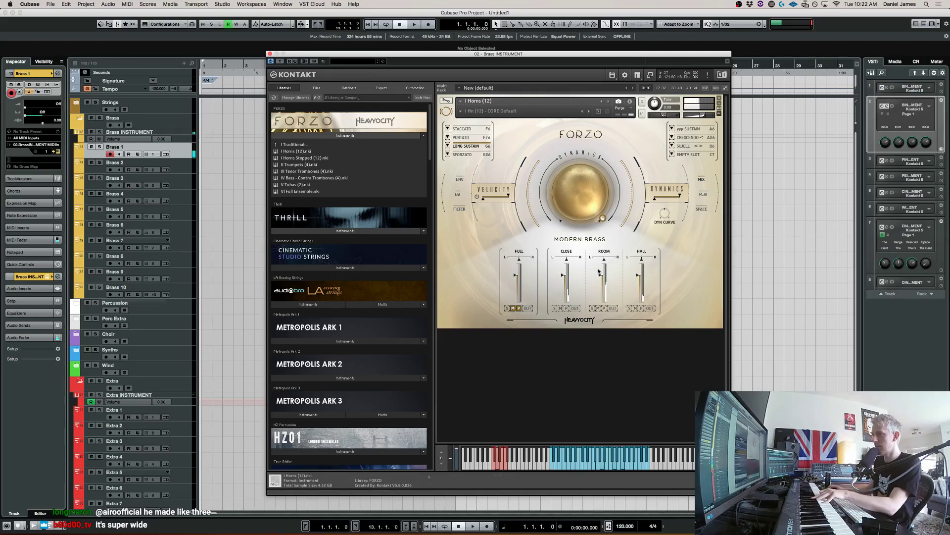
{"action": "left_click_drag", "start_coordinate": [564, 274], "coordinate": [566, 262]}
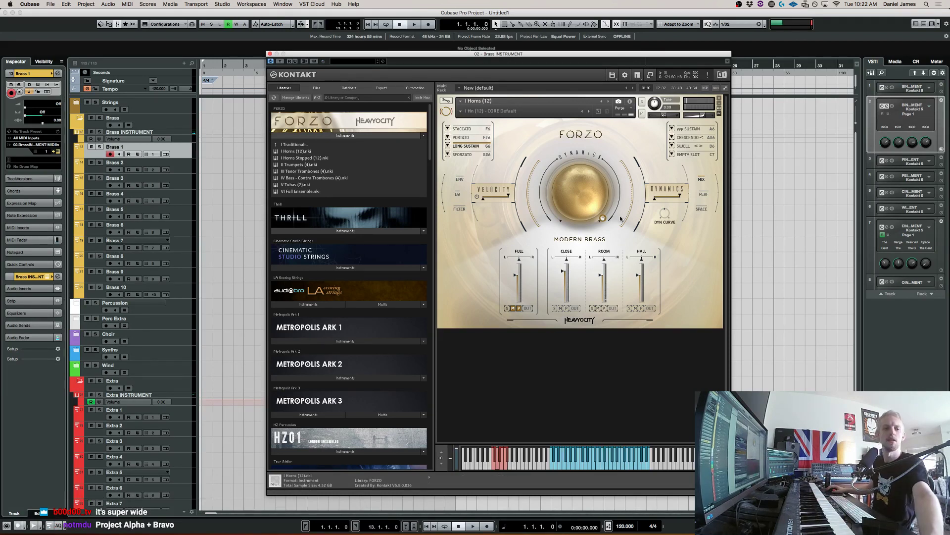
{"action": "left_click", "coordinate": [555, 308]}
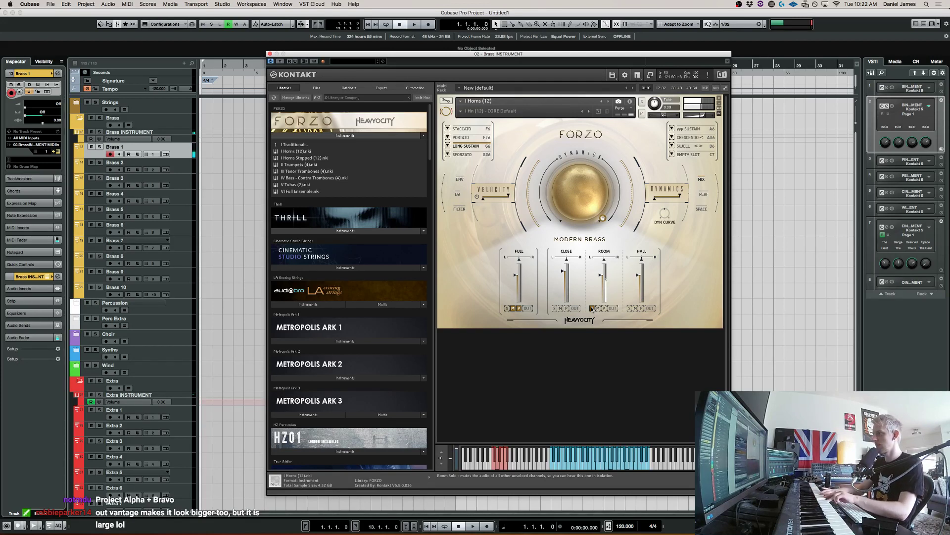
{"action": "left_click", "coordinate": [630, 309]}
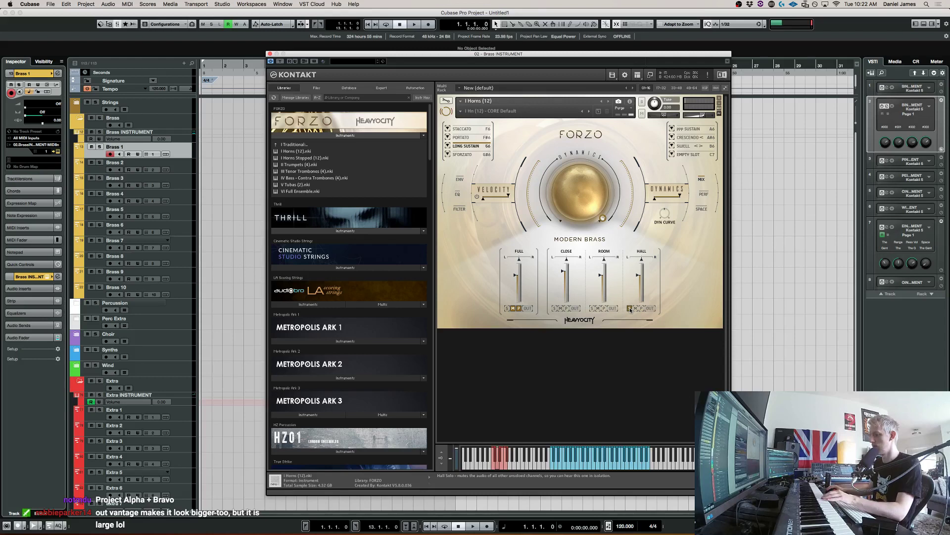
{"action": "left_click_drag", "start_coordinate": [640, 276], "coordinate": [625, 231]}
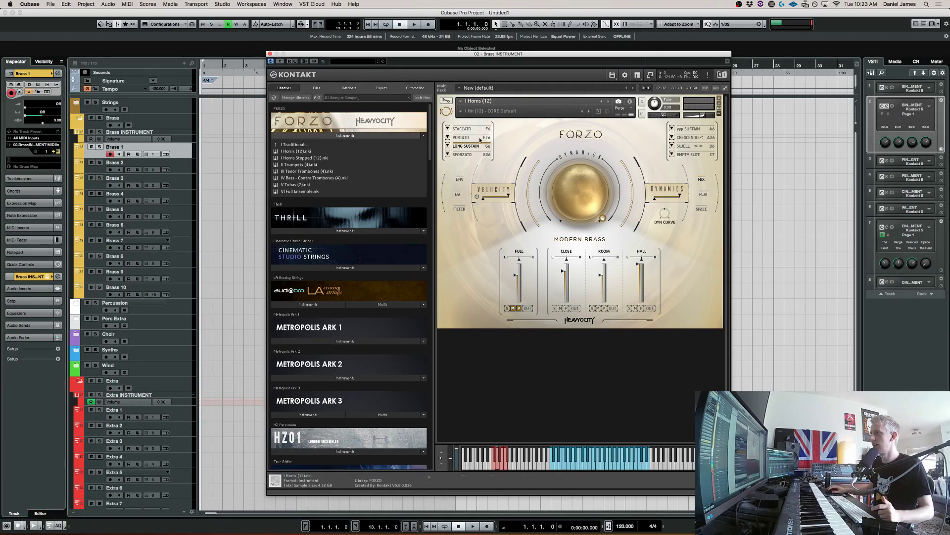
Load the "I Hn (12) - CORE Full Mix Only" snapshot and return the instrument header from the info view to the snapshot view
{"action": "left_click", "coordinate": [461, 112]}
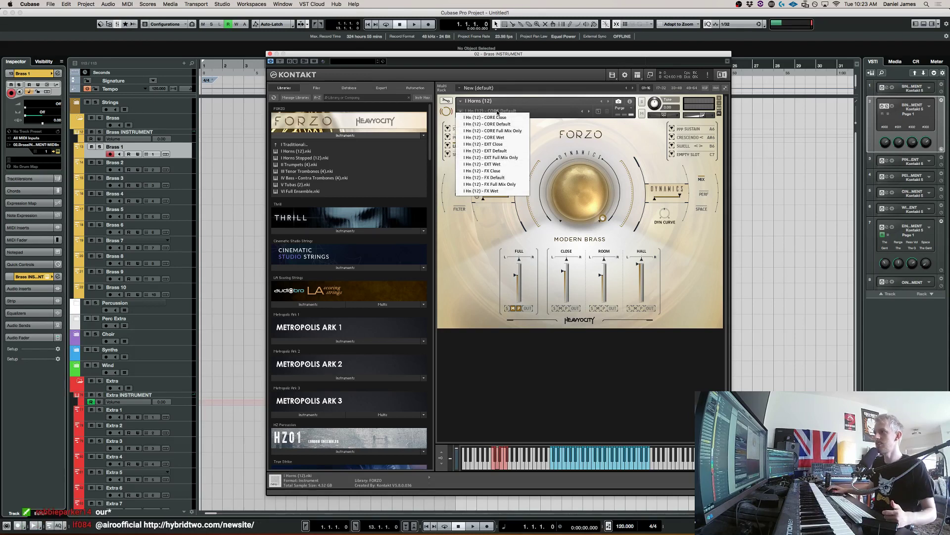
{"action": "left_click", "coordinate": [509, 131]}
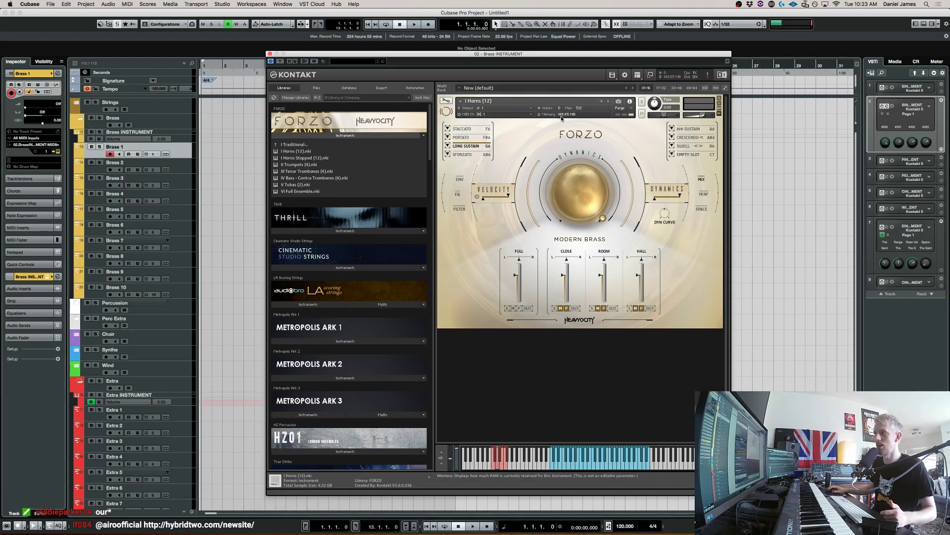
{"action": "left_click", "coordinate": [620, 102]}
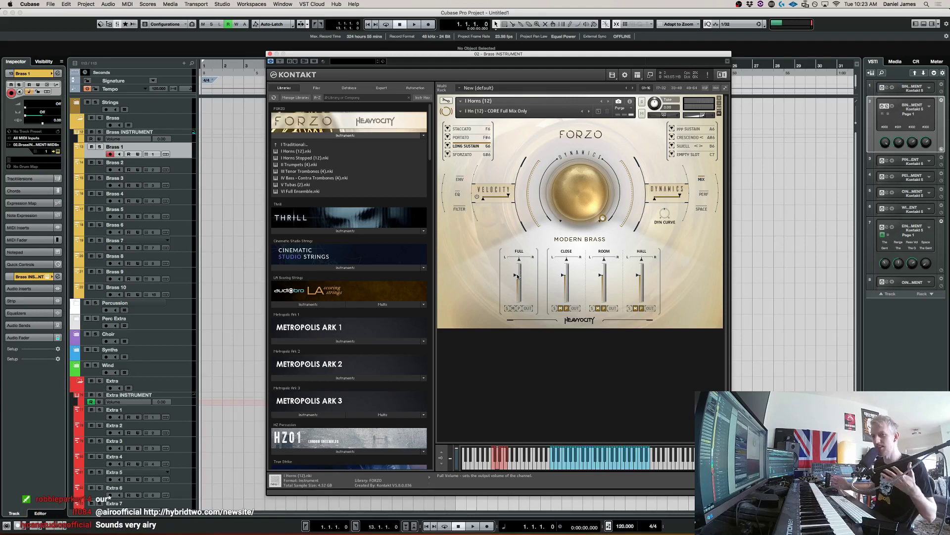
Review the EQ and envelope pages, and on the performance page enable the DYN pattern and adjust its Range
{"action": "left_click", "coordinate": [461, 194]}
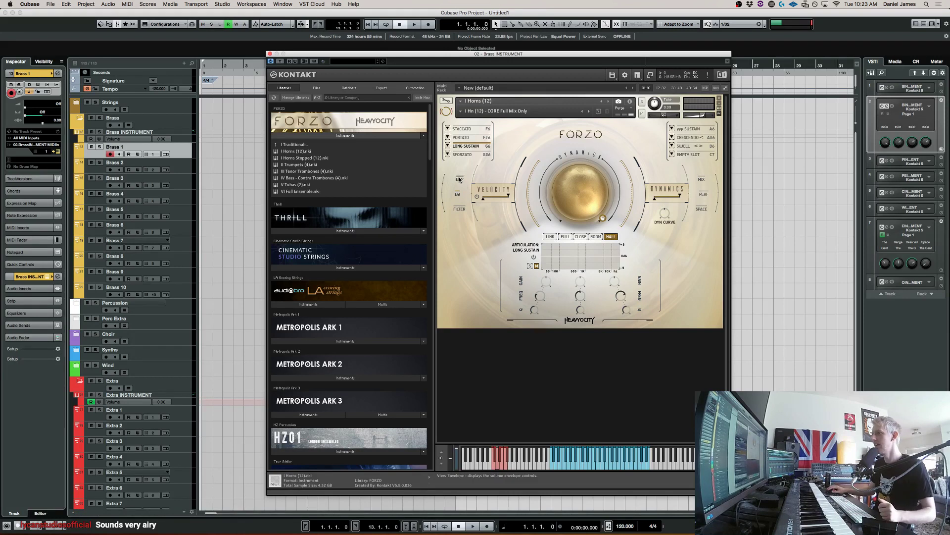
{"action": "left_click", "coordinate": [460, 179]}
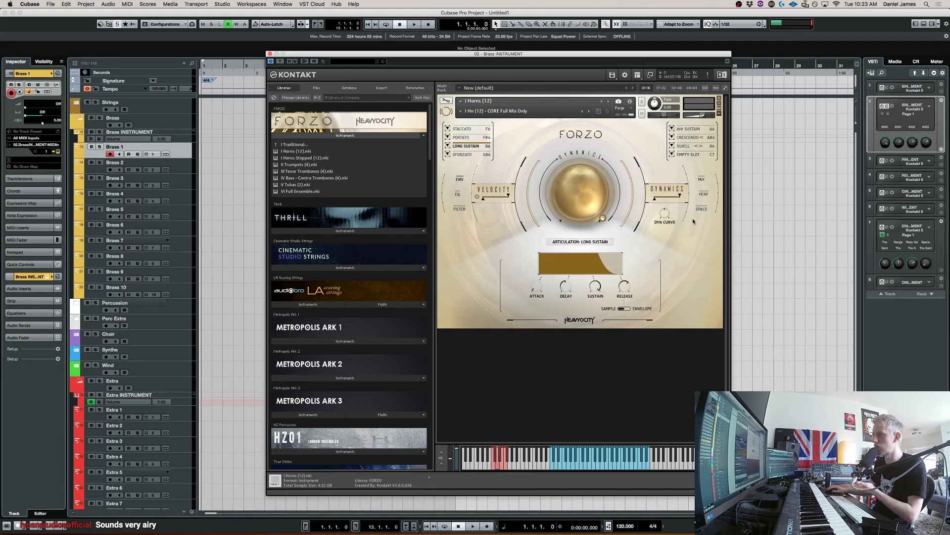
{"action": "left_click", "coordinate": [705, 195]}
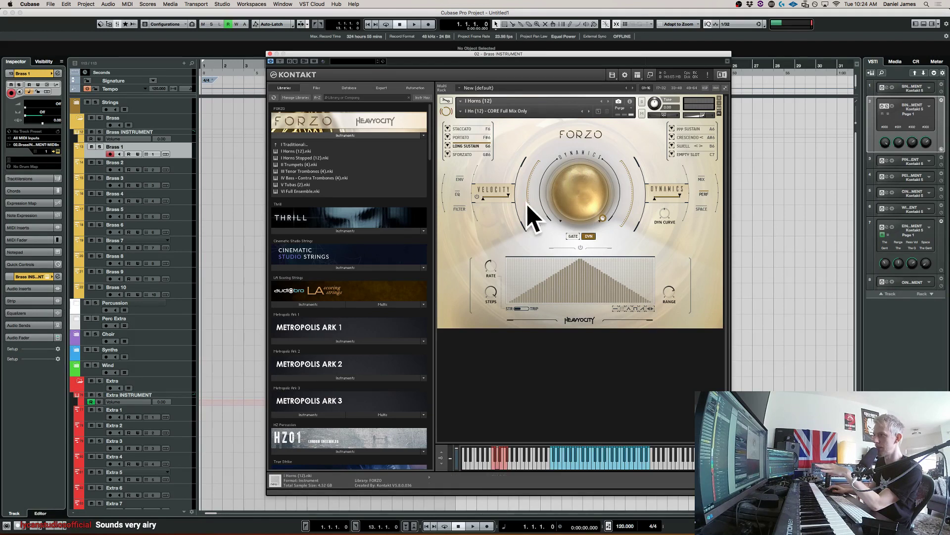
{"action": "left_click", "coordinate": [581, 248]}
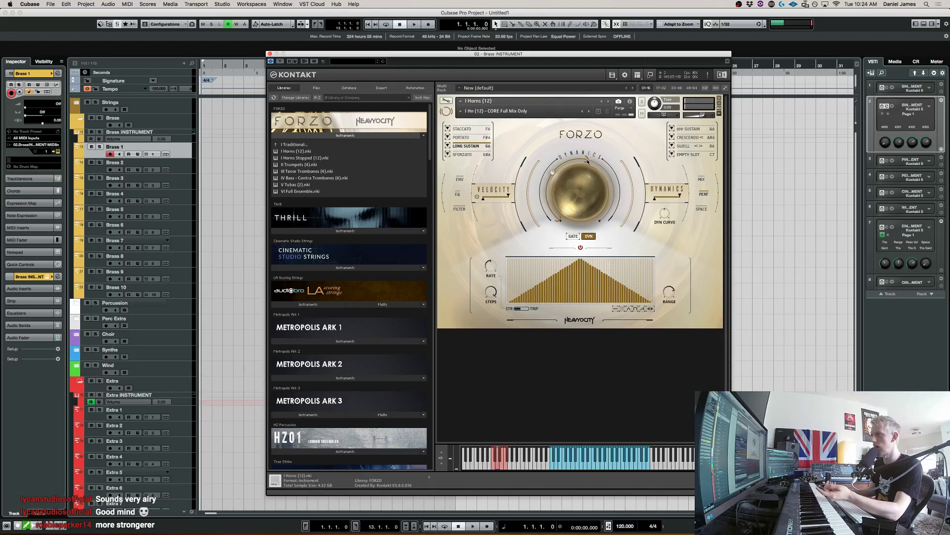
{"action": "mouse_move", "coordinate": [669, 287]}
{"action": "left_click_drag", "start_coordinate": [669, 287], "coordinate": [670, 303]}
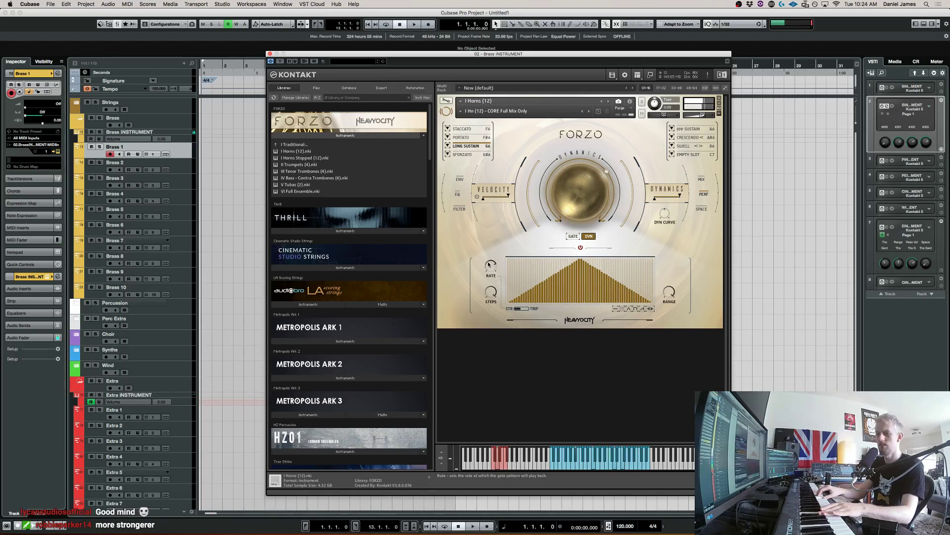
Reduce the DYN pattern to eight steps and redraw it with high bars on steps one, four and seven
{"action": "left_click_drag", "start_coordinate": [490, 292], "coordinate": [500, 340]}
{"action": "left_click", "coordinate": [516, 261]}
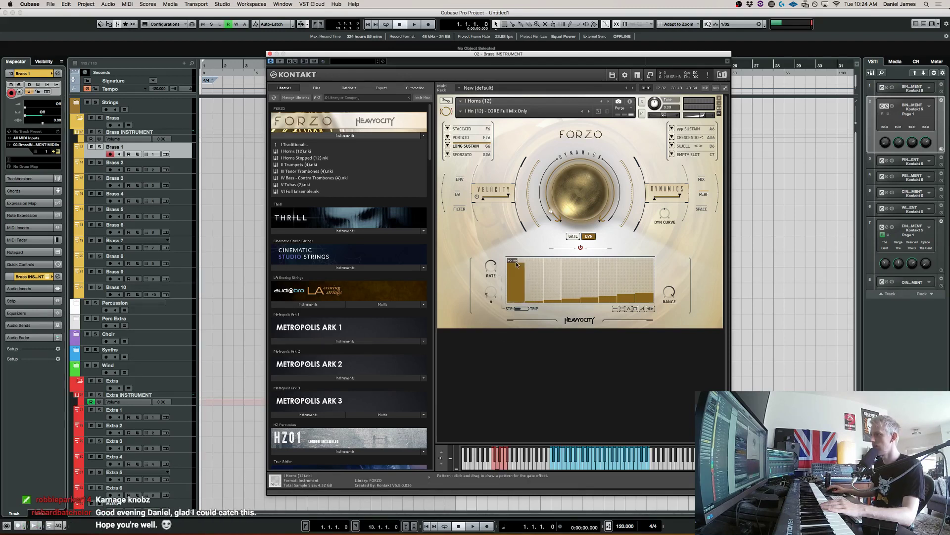
{"action": "left_click_drag", "start_coordinate": [588, 269], "coordinate": [573, 261]}
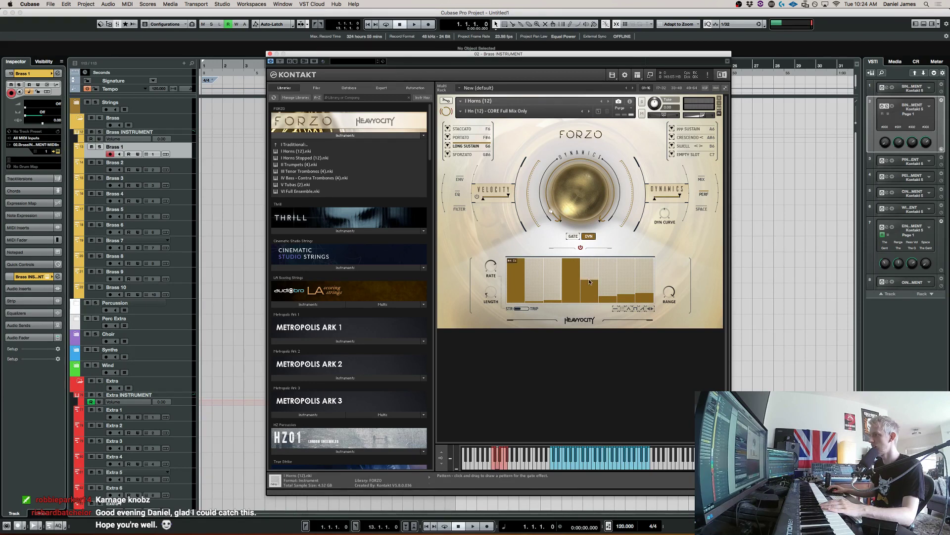
{"action": "mouse_move", "coordinate": [532, 289]}
{"action": "left_mouse_down"}
{"action": "mouse_move", "coordinate": [609, 284]}
{"action": "mouse_move", "coordinate": [626, 254]}
{"action": "left_mouse_up"}
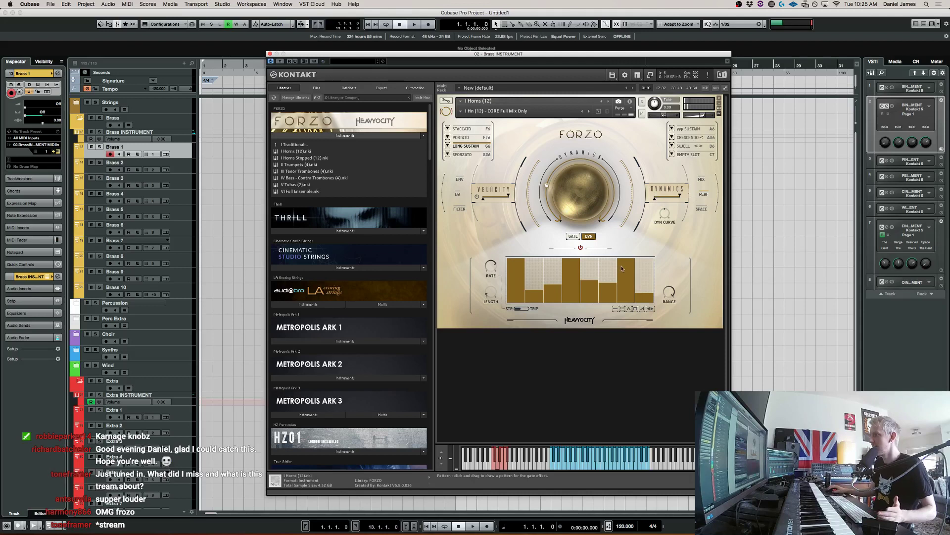
Switch off the DYN pattern and audition the gate pattern at a raised instrument volume before disabling the gate too
{"action": "left_click", "coordinate": [581, 248]}
{"action": "left_click", "coordinate": [582, 248]}
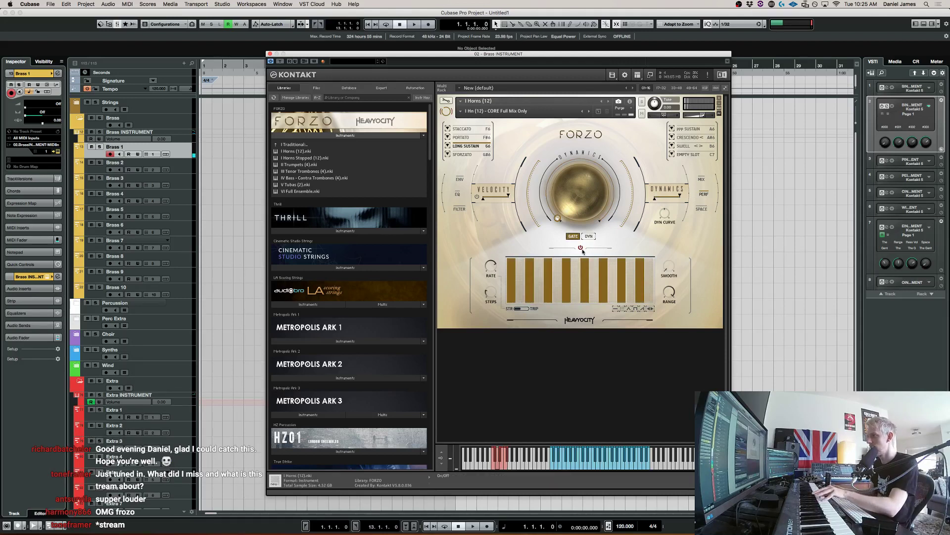
{"action": "left_click_drag", "start_coordinate": [706, 116], "coordinate": [716, 116]}
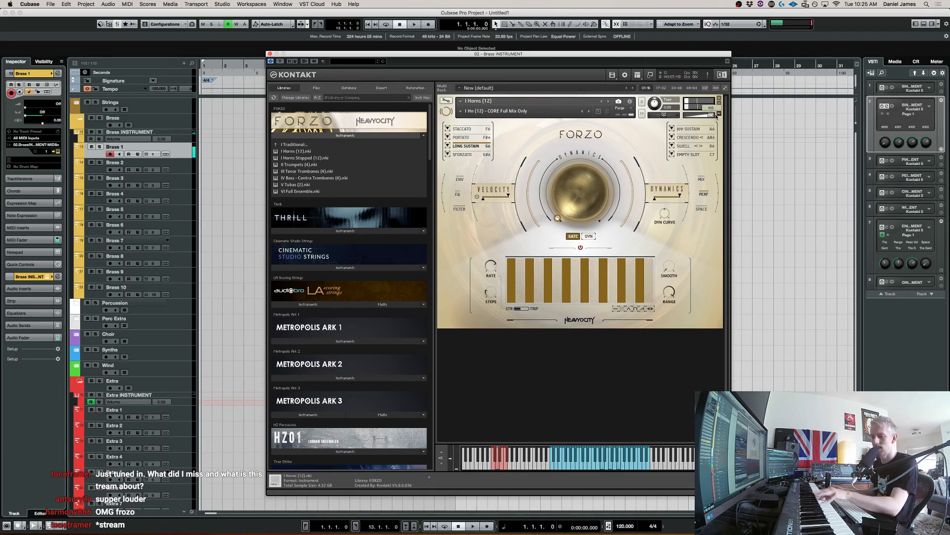
{"action": "left_click_drag", "start_coordinate": [717, 117], "coordinate": [705, 120]}
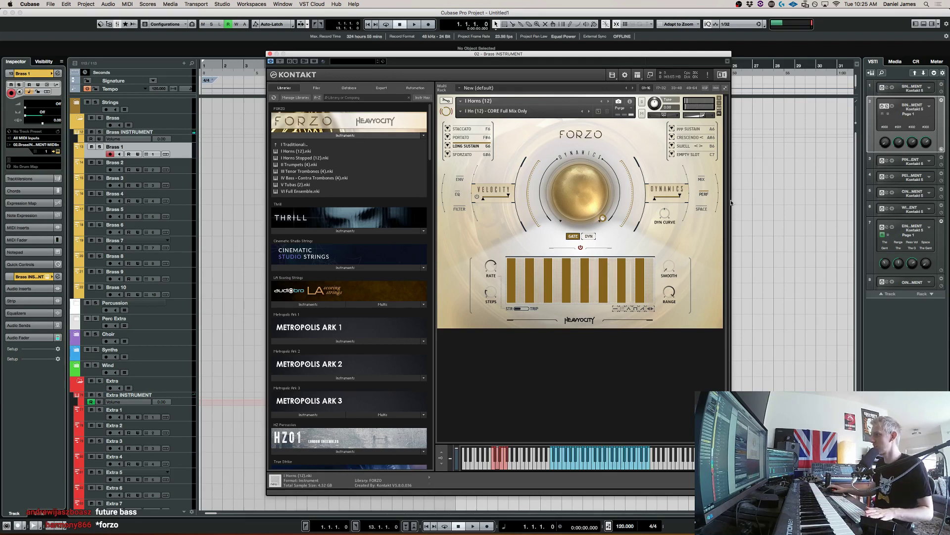
{"action": "left_click", "coordinate": [581, 248]}
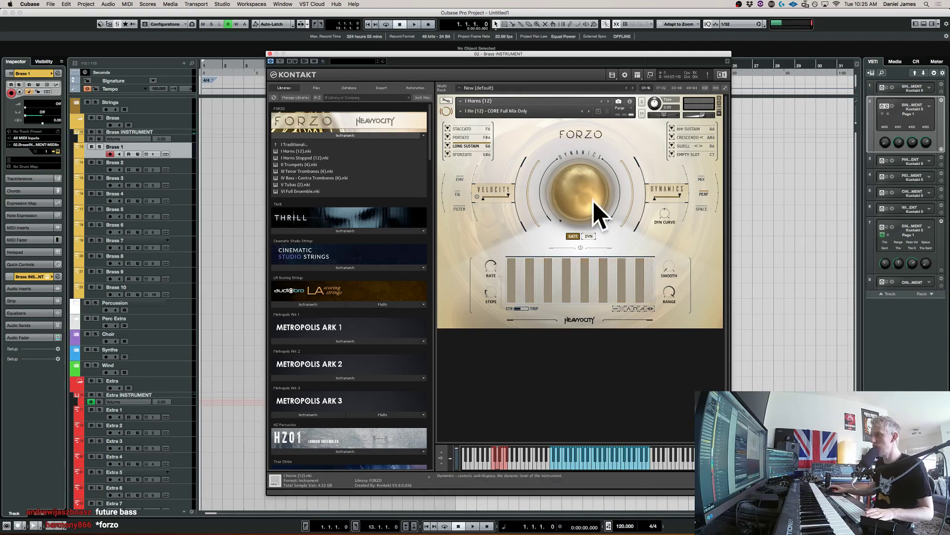
{"action": "left_click", "coordinate": [588, 236]}
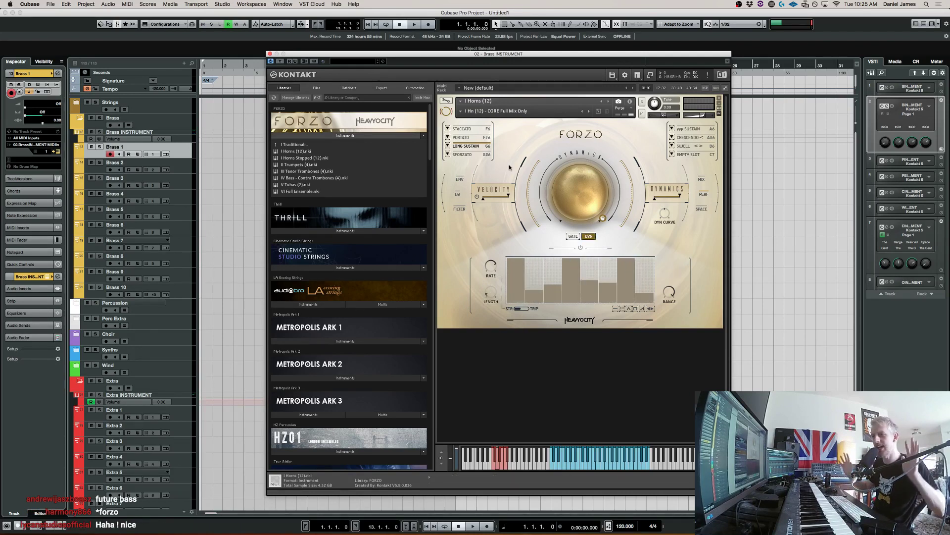
Audition the Staccato and Long Sustain articulations and toggle velocity control on for Staccato
{"action": "left_click", "coordinate": [464, 129]}
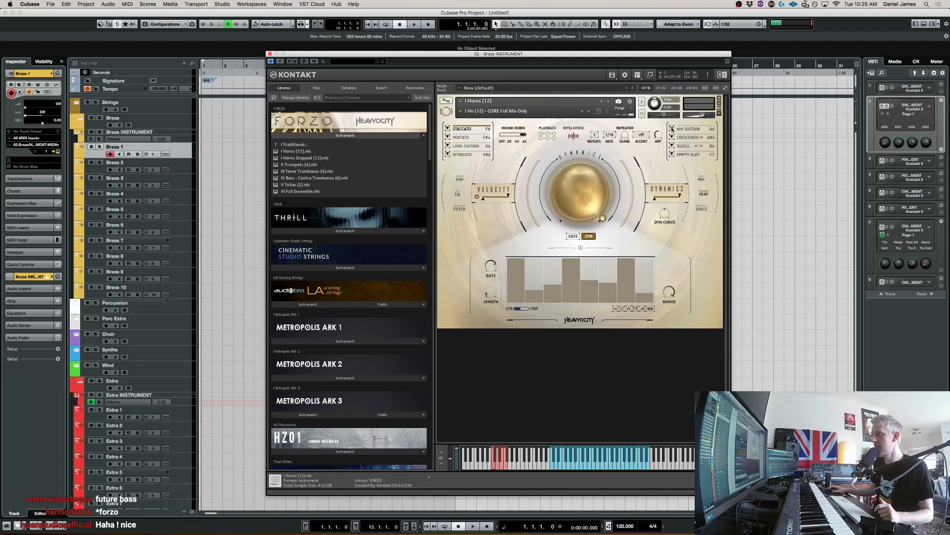
{"action": "left_click", "coordinate": [711, 136]}
{"action": "left_click", "coordinate": [475, 130]}
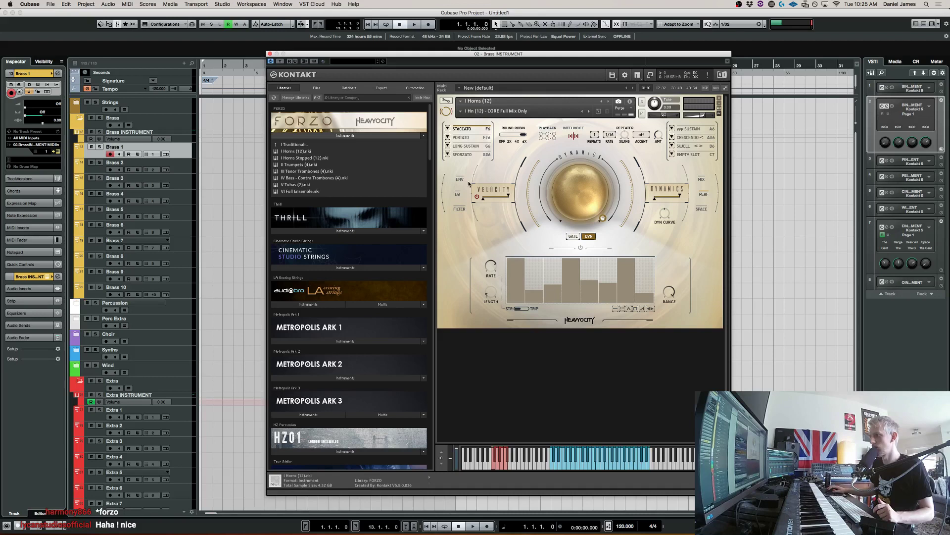
{"action": "left_click", "coordinate": [477, 146]}
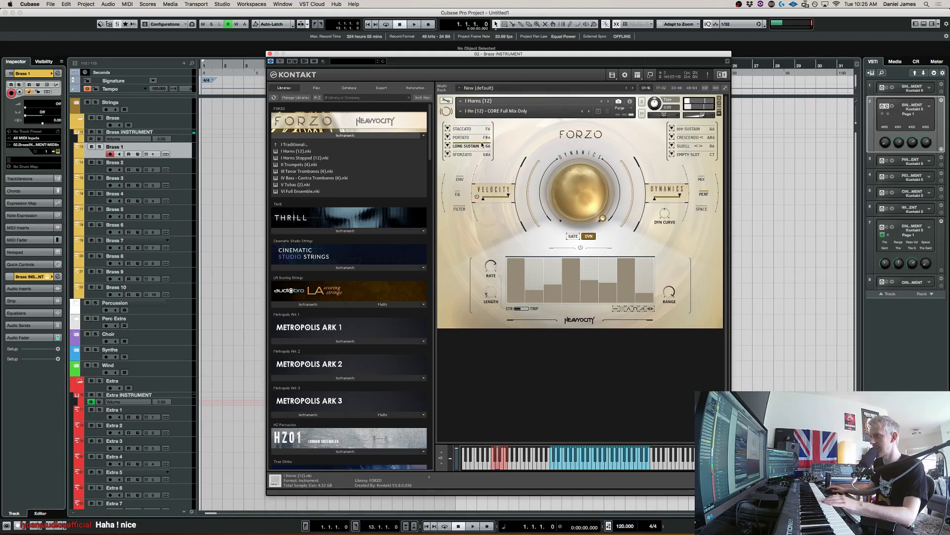
{"action": "left_click", "coordinate": [477, 130]}
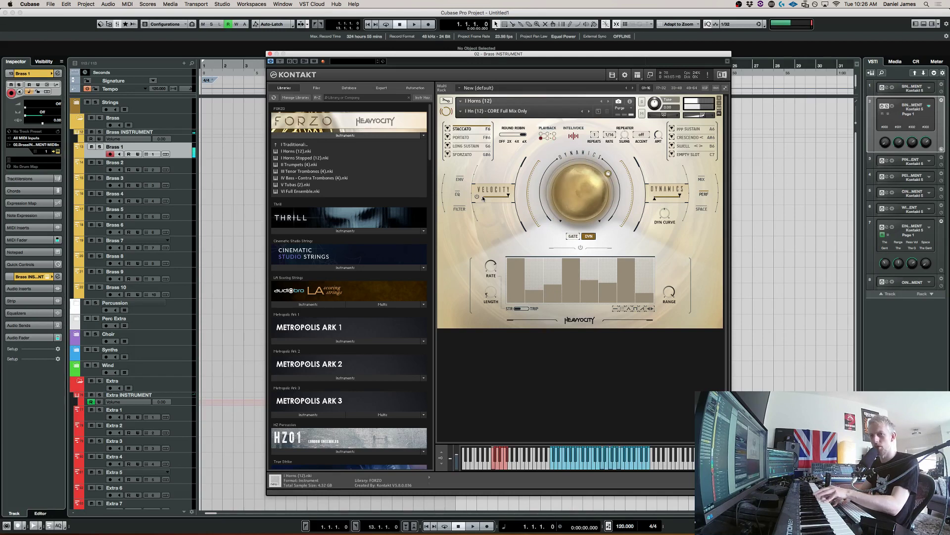
{"action": "left_click", "coordinate": [478, 196]}
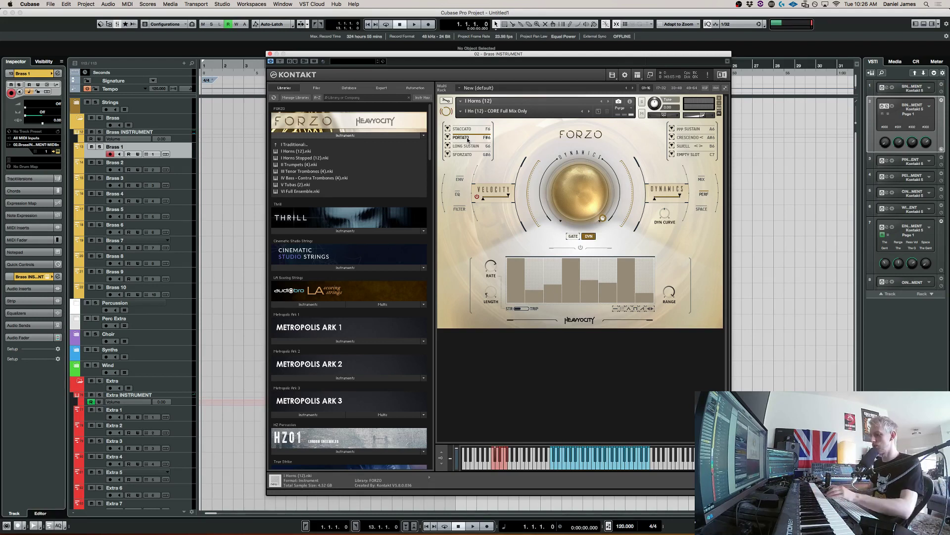
Layer the Staccato articulation with Portato, and with Long Sustain
{"action": "left_click", "coordinate": [471, 131]}
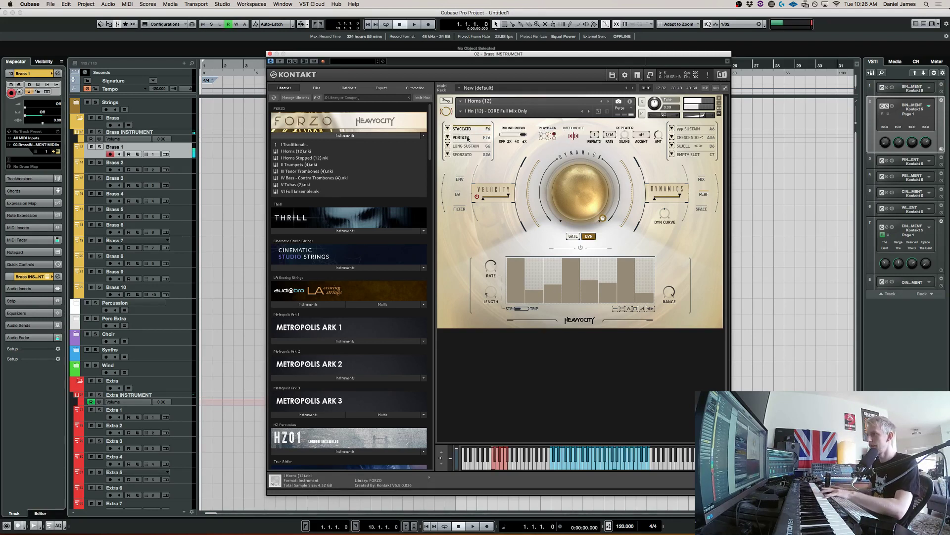
{"action": "left_click", "coordinate": [466, 130]}
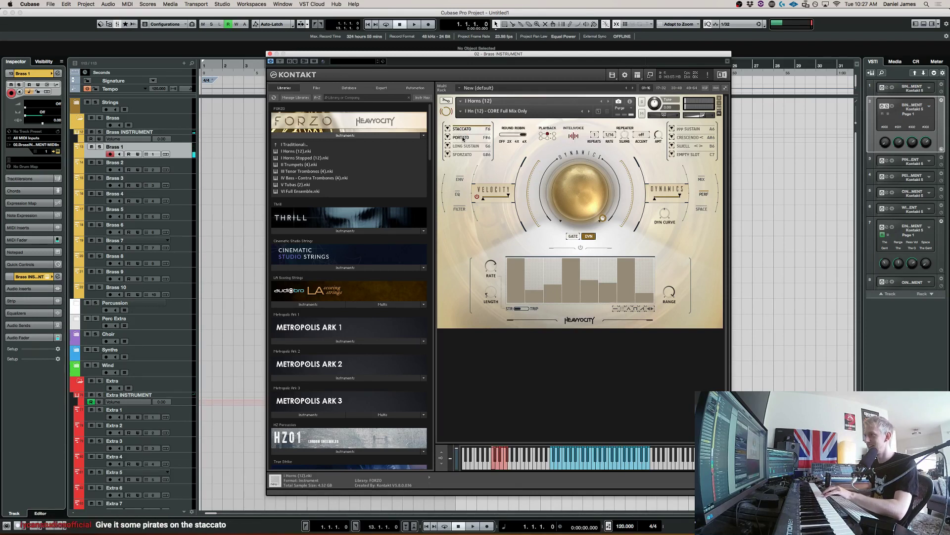
{"action": "left_click", "coordinate": [466, 129]}
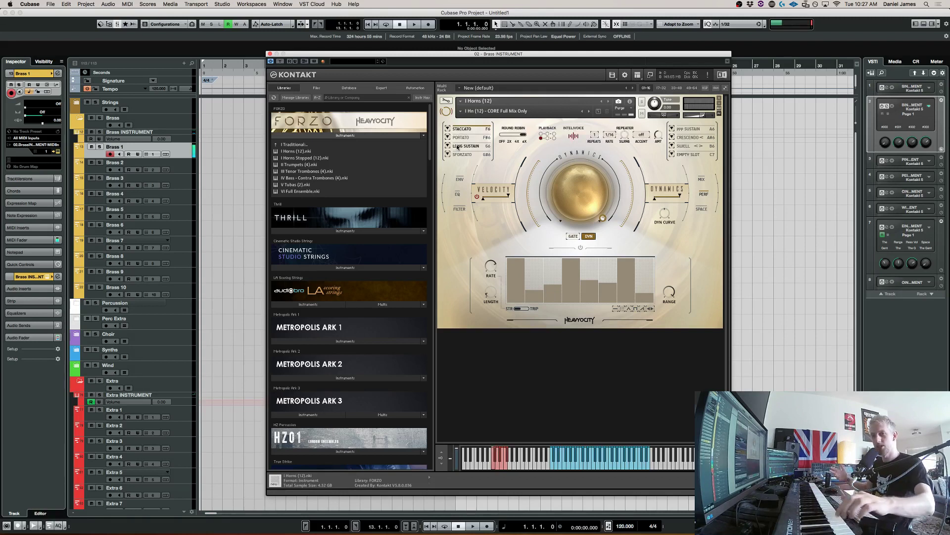
Create a two-bar MIDI part at the start of the Brass 1 track and open it in the Key Editor
{"action": "left_click_drag", "start_coordinate": [202, 145], "coordinate": [245, 141]}
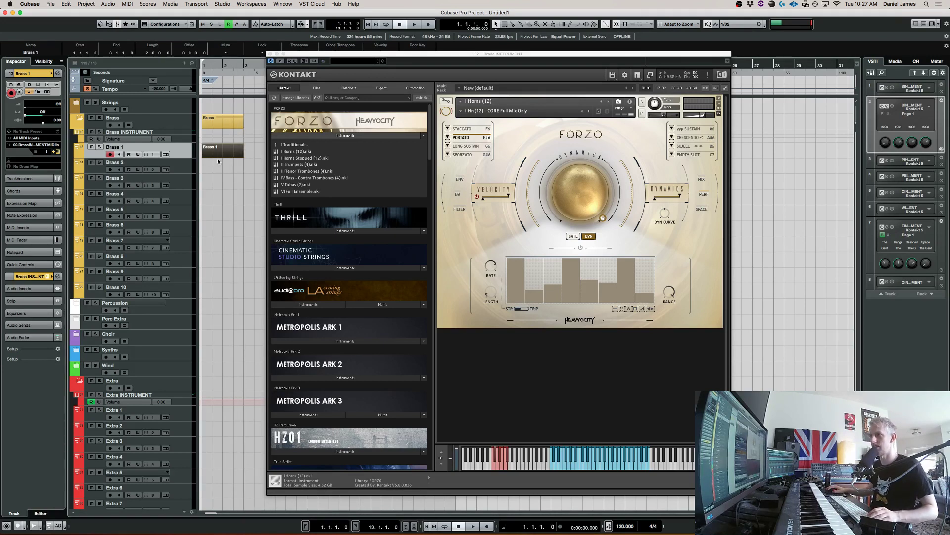
{"action": "mouse_move", "coordinate": [216, 149]}
{"action": "left_mouse_down"}
{"action": "mouse_move", "coordinate": [216, 172]}
{"action": "mouse_move", "coordinate": [217, 150]}
{"action": "left_mouse_up"}
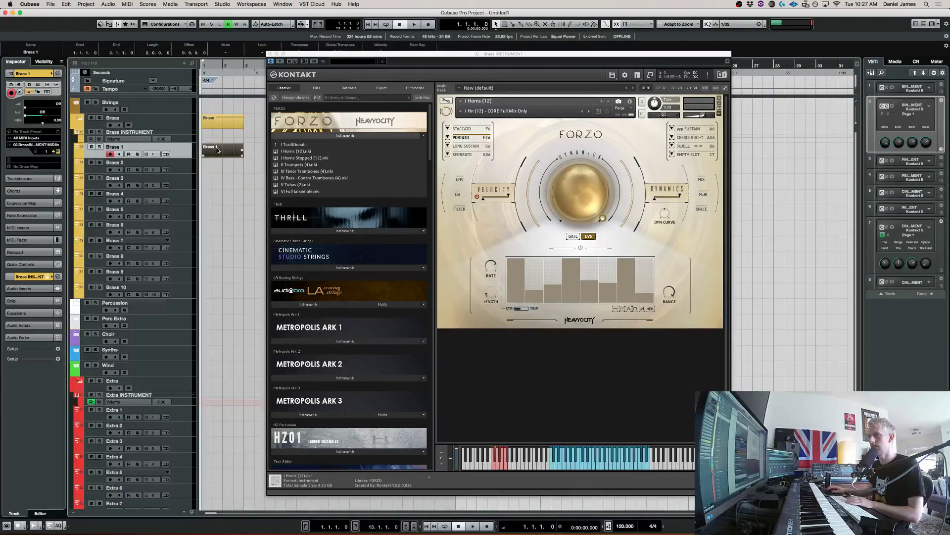
{"action": "double_click", "coordinate": [217, 149]}
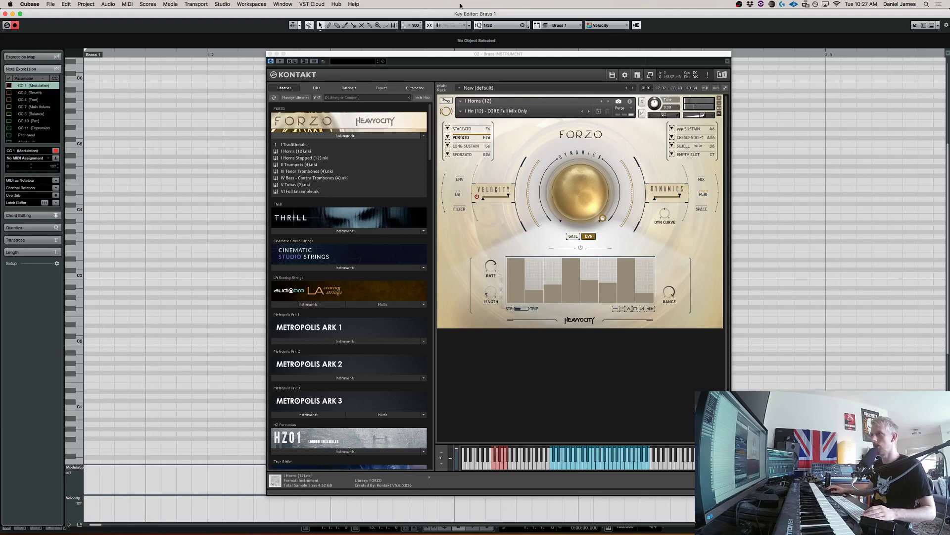
Set the quantize value to 1/16 and draw the phrase D3, D3, A3, D3, D3, A#3, moving the Kontakt window off the notes
{"action": "left_click", "coordinate": [499, 25]}
{"action": "left_click", "coordinate": [500, 28]}
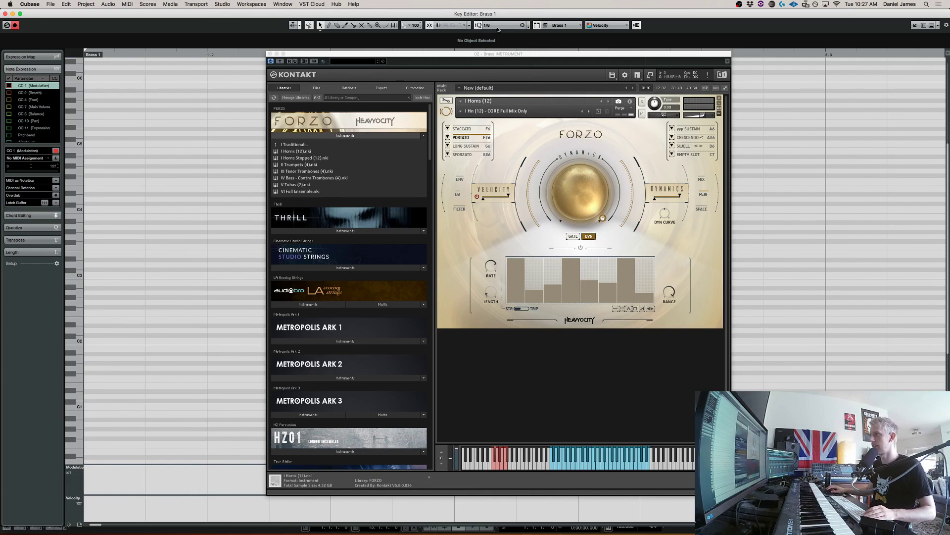
{"action": "left_click", "coordinate": [497, 25]}
{"action": "left_click", "coordinate": [500, 33]}
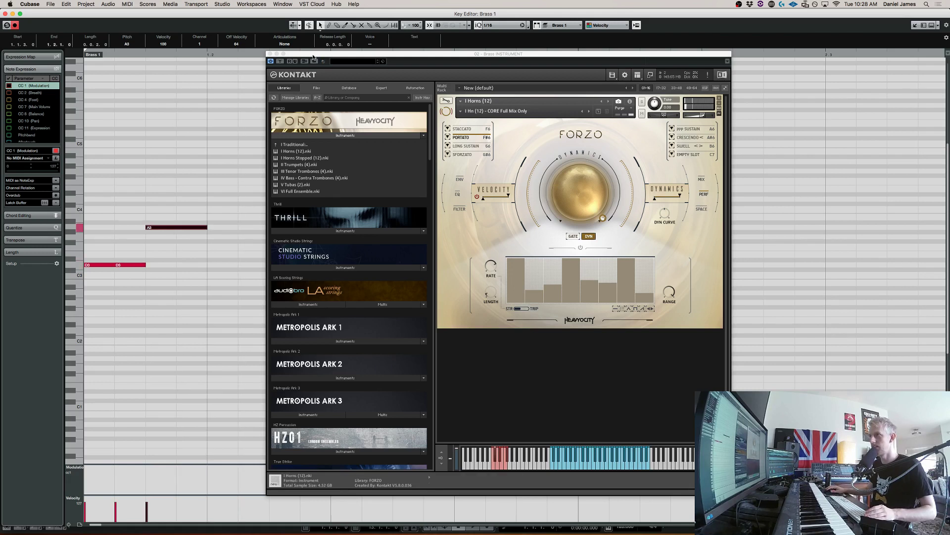
{"action": "left_click_drag", "start_coordinate": [314, 57], "coordinate": [409, 64]}
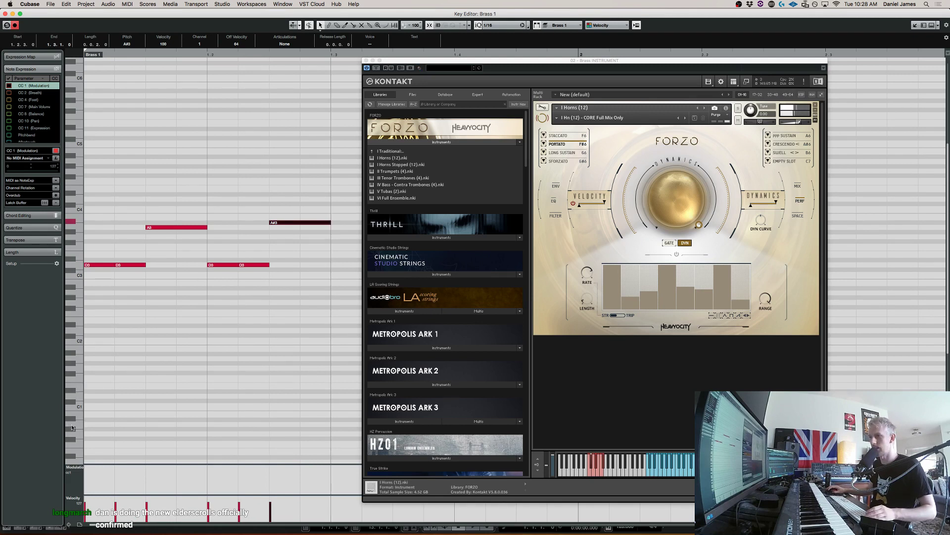
Find the keyswitch for Staccato by auditioning the lowest notes on the Key Editor's piano keyboard
{"action": "scroll", "coordinate": [72, 428], "scroll_direction": "down", "scroll_amount": 5}
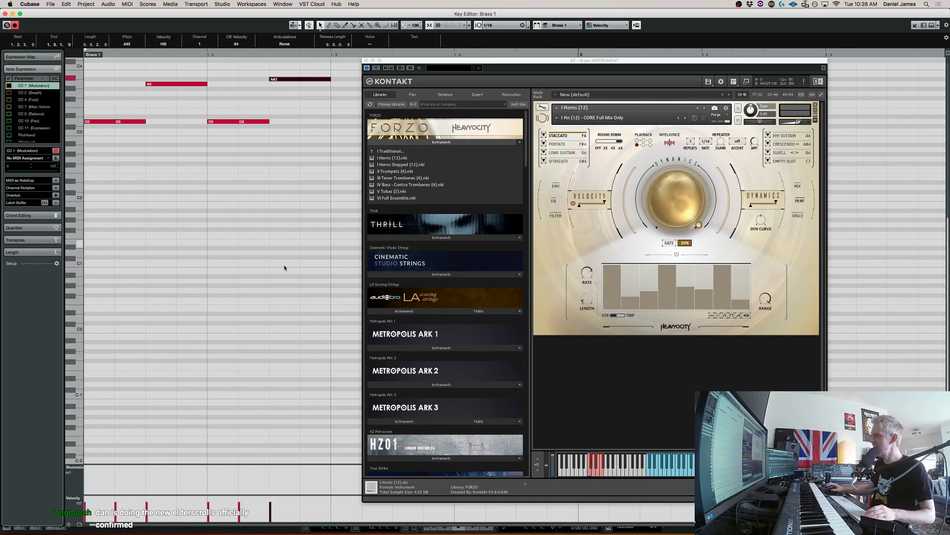
{"action": "left_click", "coordinate": [584, 139]}
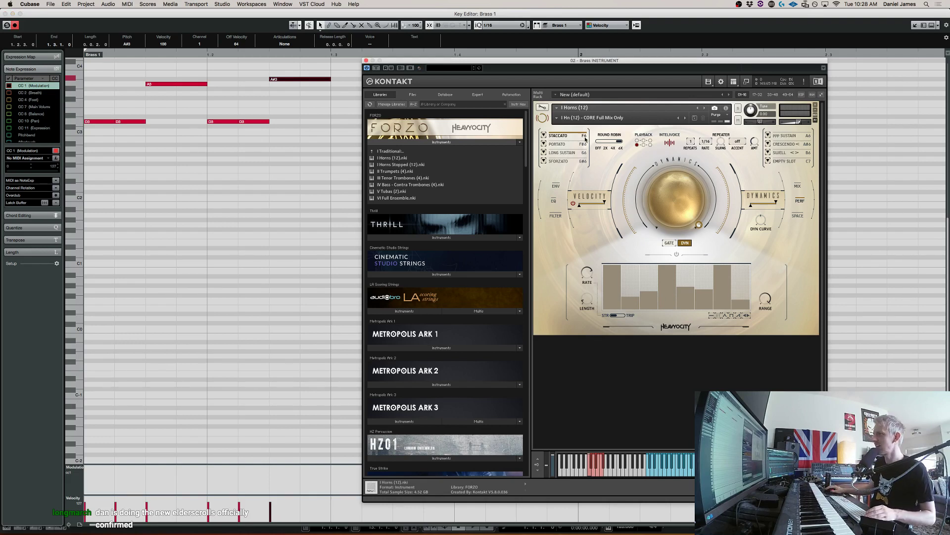
{"action": "left_click", "coordinate": [81, 329]}
{"action": "left_click", "coordinate": [79, 375]}
{"action": "left_click", "coordinate": [79, 382]}
{"action": "left_click", "coordinate": [75, 391]}
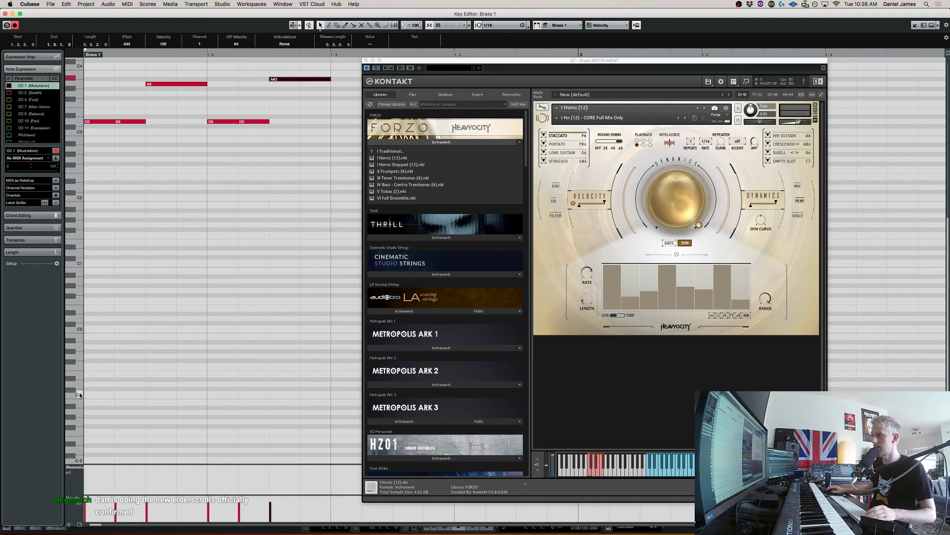
Add alternating C-1 and C#-1 keyswitch notes under the phrase, placed slightly ahead of the notes they control where they change
{"action": "left_click", "coordinate": [85, 392]}
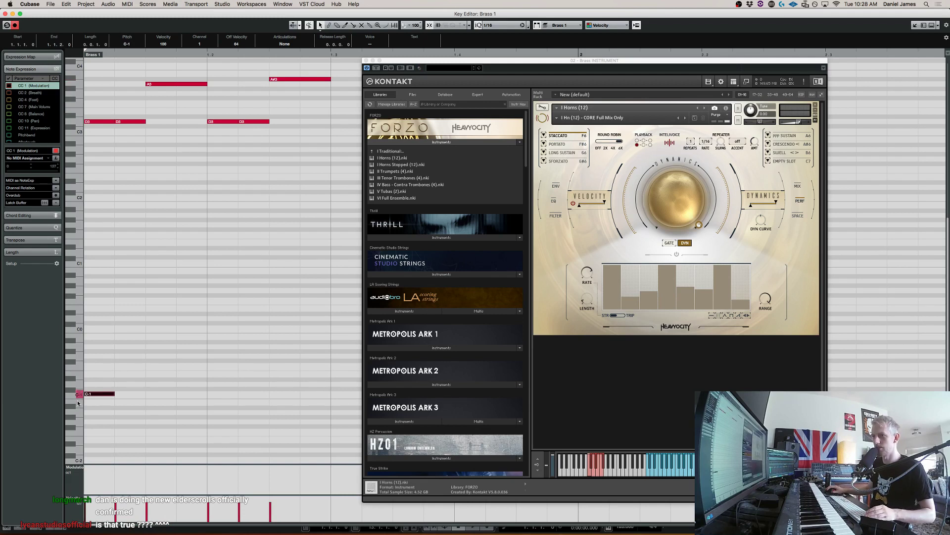
{"action": "left_click", "coordinate": [148, 388]}
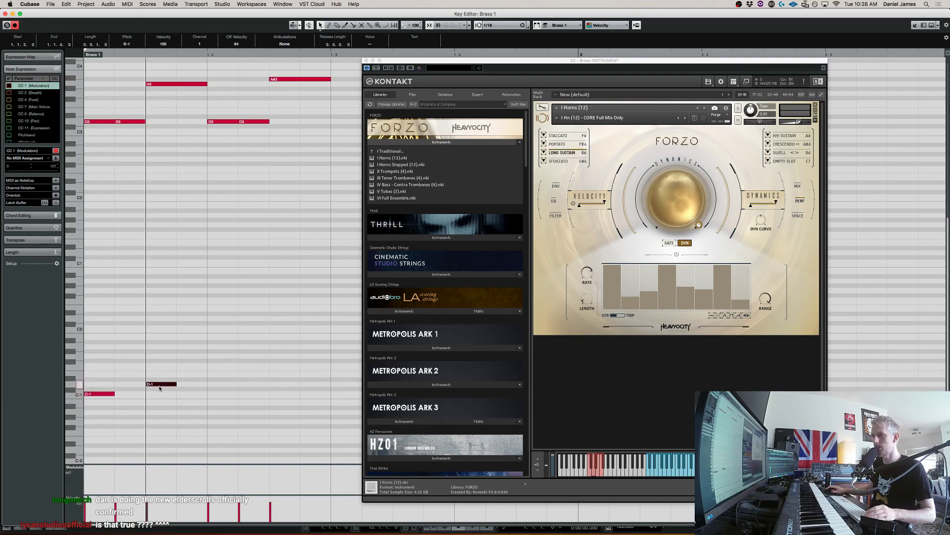
{"action": "left_click_drag", "start_coordinate": [159, 388], "coordinate": [213, 396]}
{"action": "left_click", "coordinate": [215, 399]}
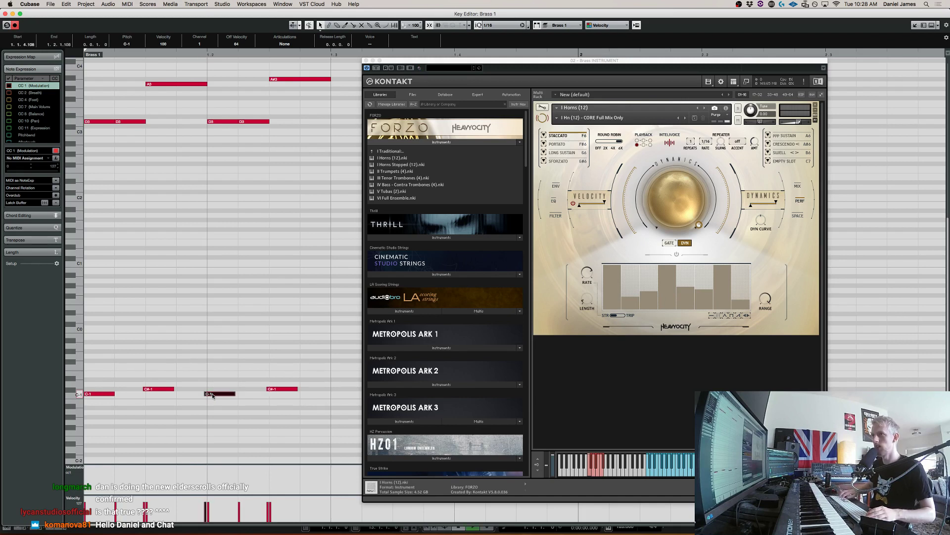
Play the phrase, set the project tempo to 90, and play it again from the start
{"action": "key", "text": "space"}
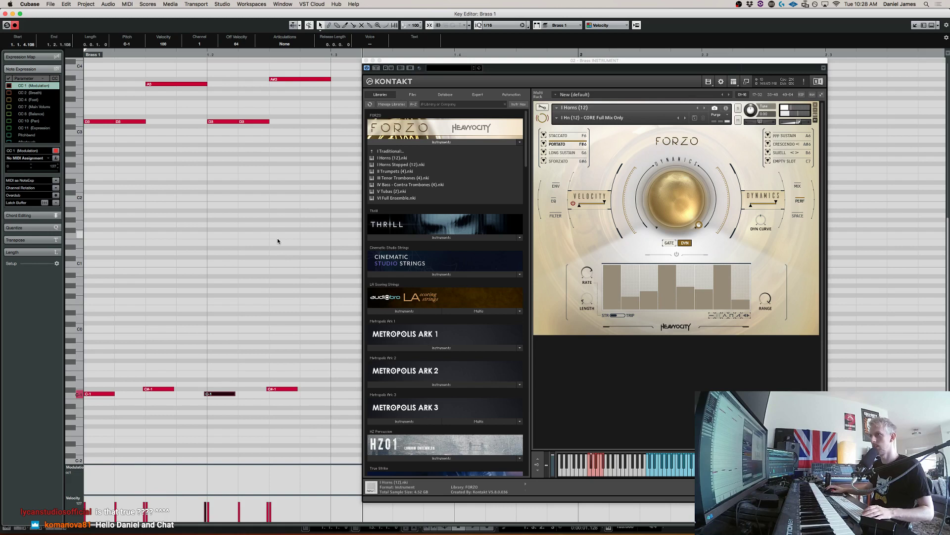
{"action": "key", "text": "Return"}
{"action": "left_click", "coordinate": [631, 526]}
{"action": "type", "text": "90"}
{"action": "key", "text": "Return"}
{"action": "key", "text": "Return"}
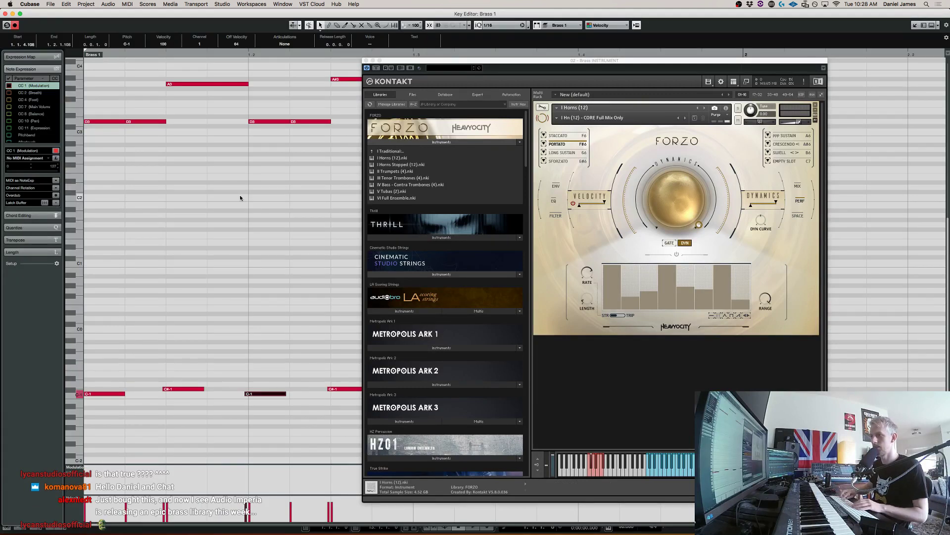
{"action": "key", "text": "space"}
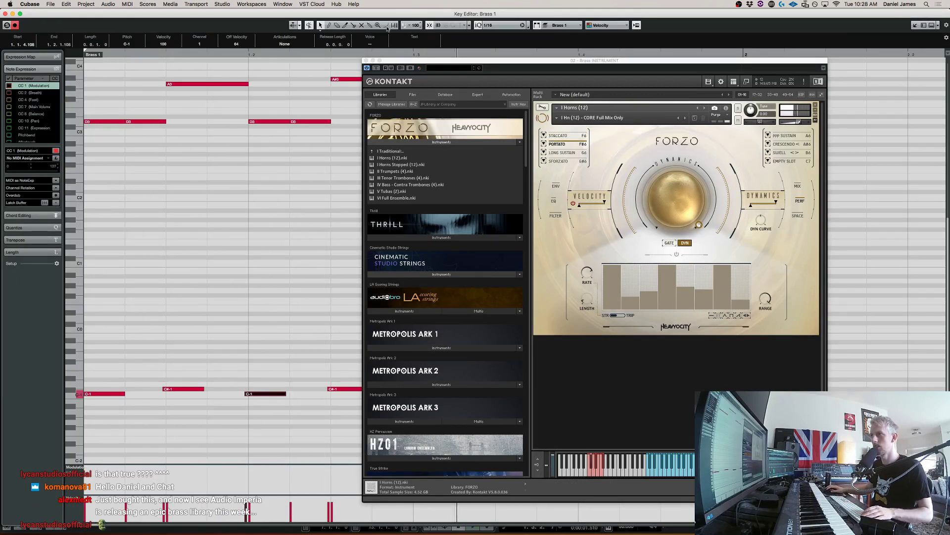
Clear the Kontakt window from the notes and shift the phrase's second half with its keyswitches one beat later to 1.3
{"action": "left_click_drag", "start_coordinate": [421, 60], "coordinate": [614, 72]}
{"action": "left_click_drag", "start_coordinate": [421, 437], "coordinate": [260, 63]}
{"action": "key", "text": "ctrl+Right"}
{"action": "key", "text": "space"}
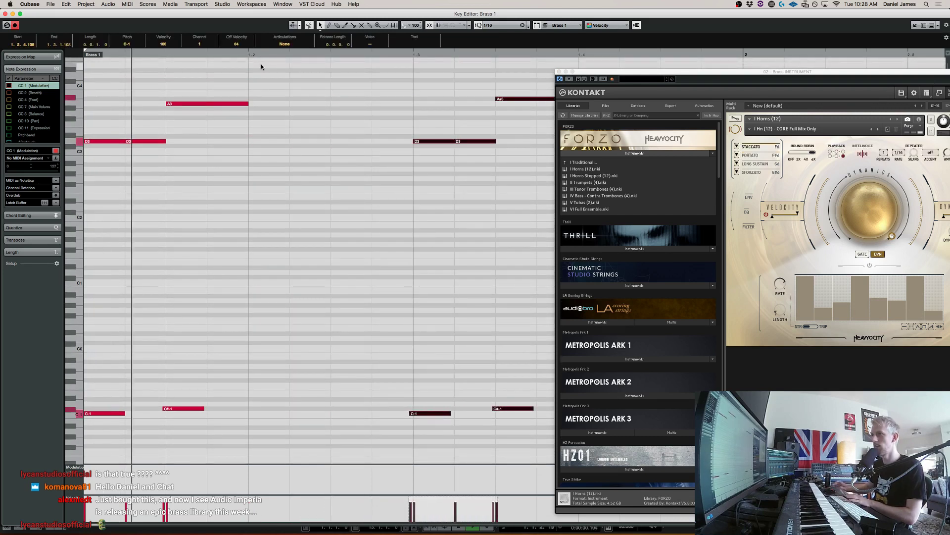
Lengthen the A3 note to beat 1.3 and extend the A#3 note past bar 2
{"action": "left_click", "coordinate": [264, 122]}
{"action": "left_click_drag", "start_coordinate": [247, 103], "coordinate": [413, 104]}
{"action": "left_click", "coordinate": [552, 99]}
{"action": "key", "text": "ctrl+l"}
{"action": "left_click_drag", "start_coordinate": [675, 76], "coordinate": [639, 105]}
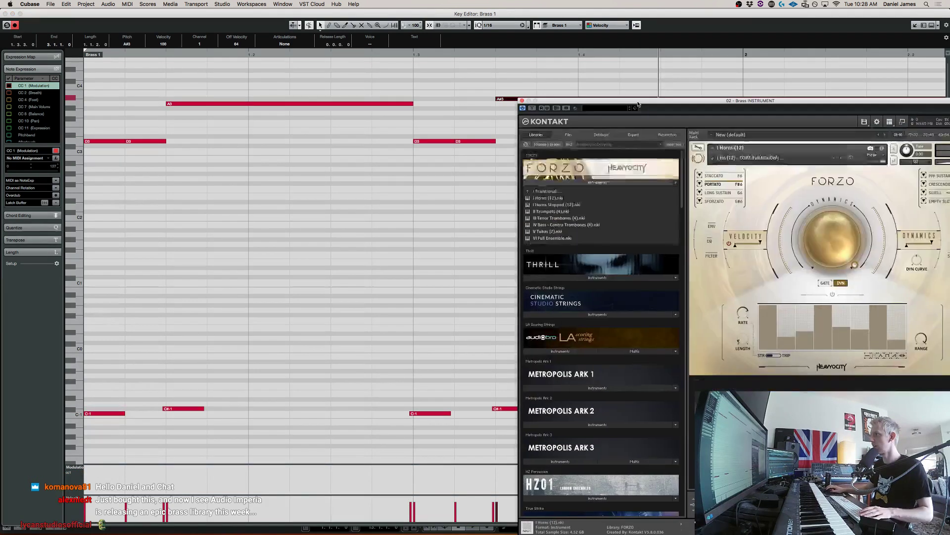
Close the Kontakt window and trim the A#3 note so it ends at bar 2
{"action": "key", "text": "space"}
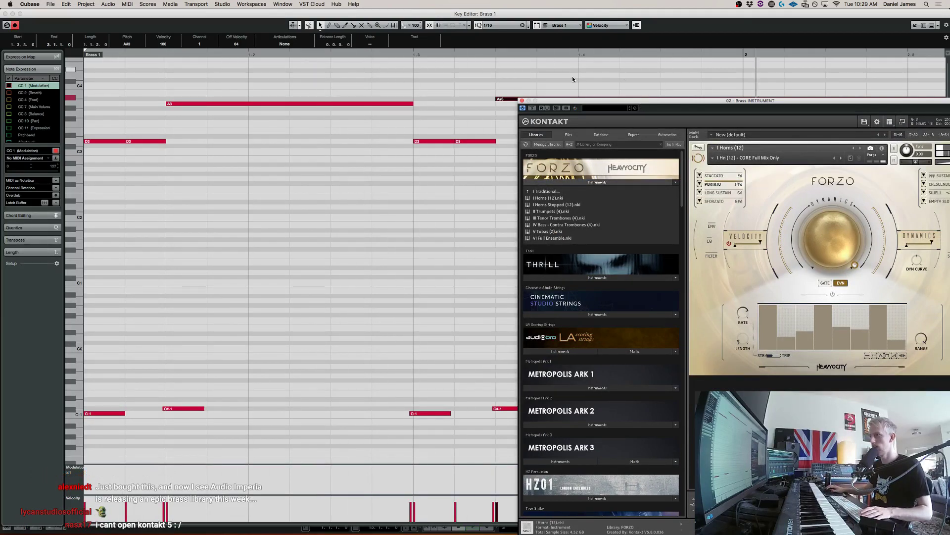
{"action": "left_click", "coordinate": [521, 102]}
{"action": "left_click", "coordinate": [748, 106]}
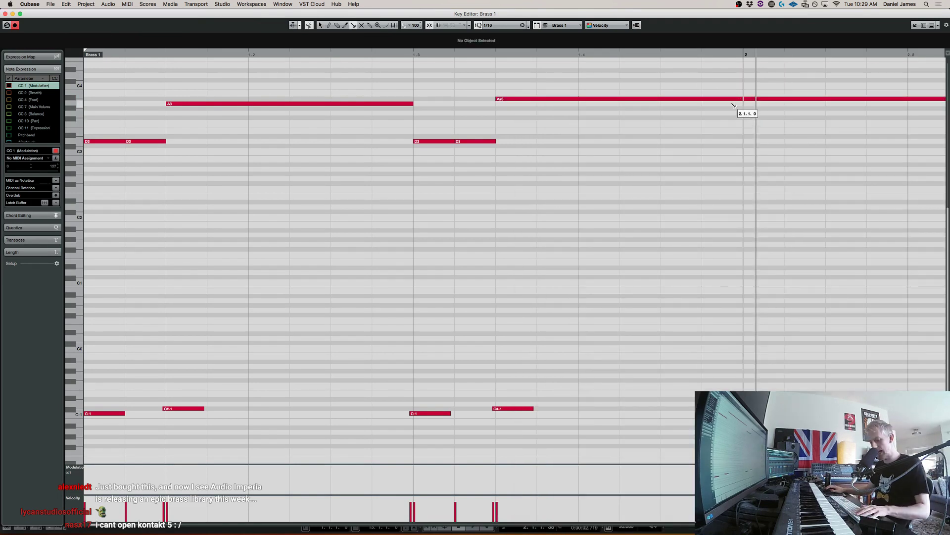
Duplicate the phrase's second half with its keyswitches and align the copy to the start of bar 2
{"action": "scroll", "coordinate": [681, 301], "scroll_direction": "up", "scroll_amount": 2}
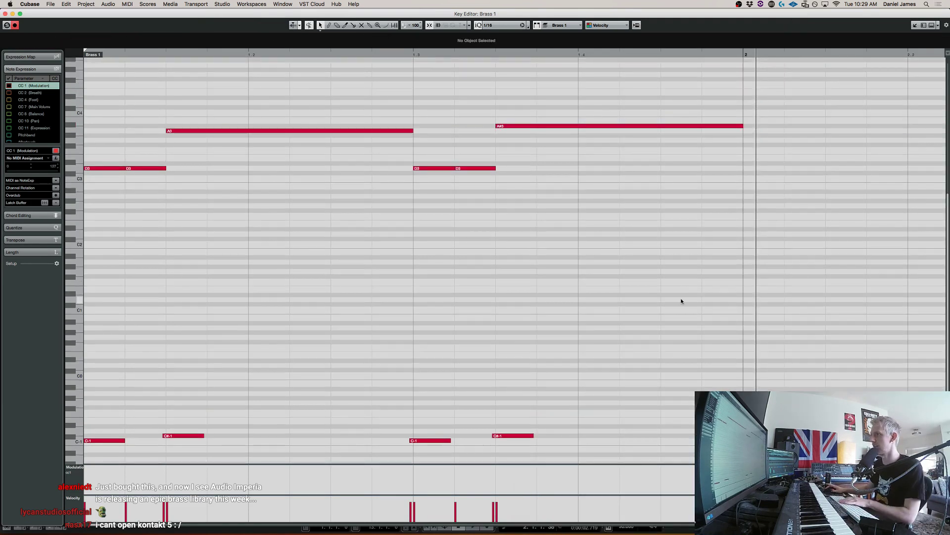
{"action": "left_click_drag", "start_coordinate": [752, 444], "coordinate": [438, 88]}
{"action": "key", "text": "alt+d"}
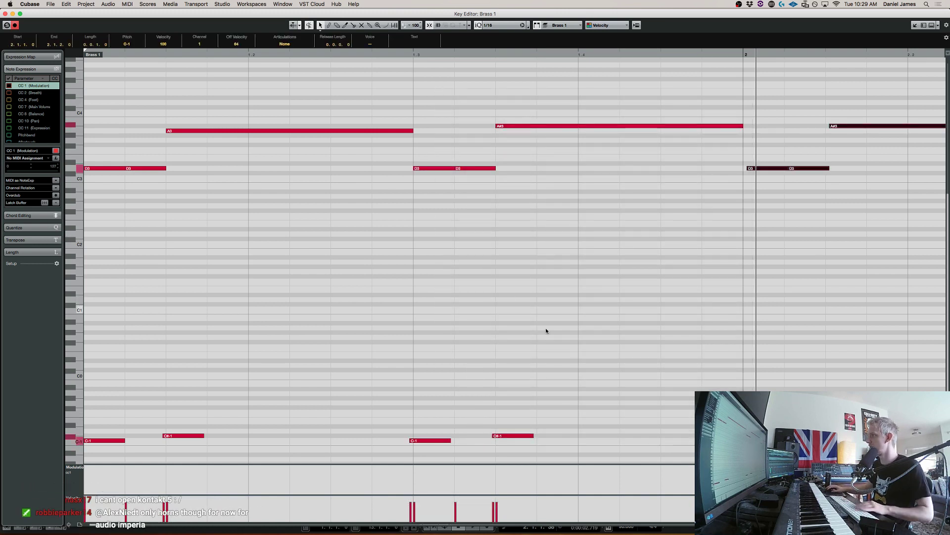
{"action": "left_click_drag", "start_coordinate": [761, 169], "coordinate": [755, 168]}
Lower the copied long note three semitones to G3, then play the phrase and close the note editor
{"action": "left_click", "coordinate": [834, 126]}
{"action": "key", "text": "Down"}
{"action": "key", "text": "Down"}
{"action": "key", "text": "Down"}
{"action": "key", "text": "space"}
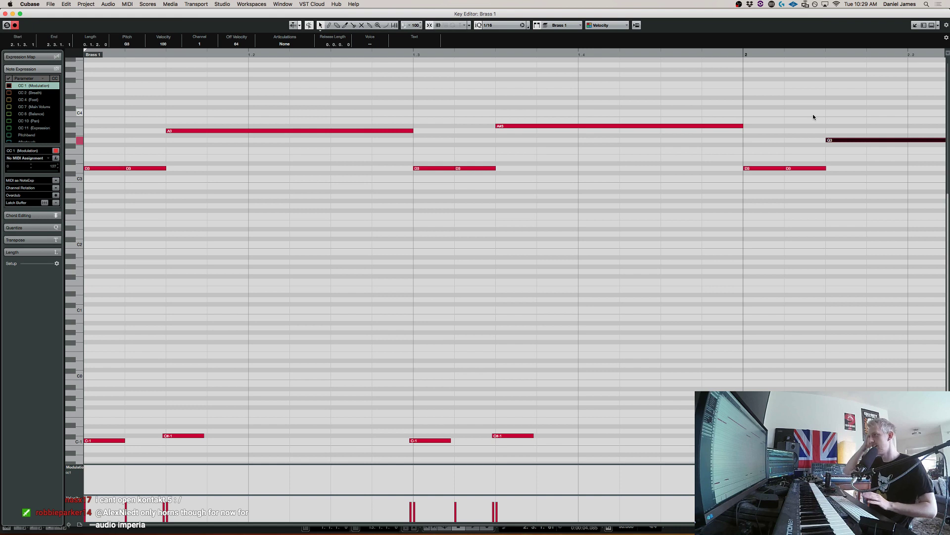
{"action": "key", "text": "super+w"}
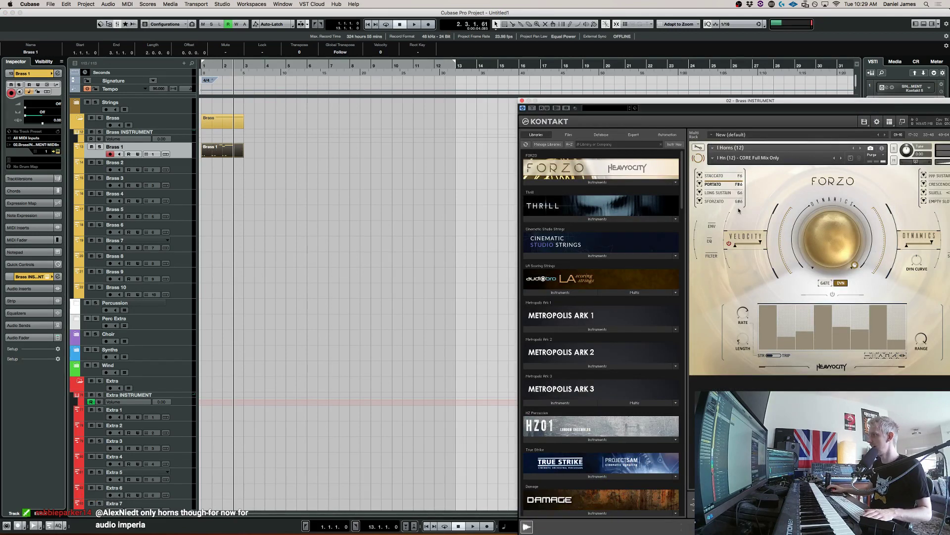
{"action": "left_click", "coordinate": [254, 180]}
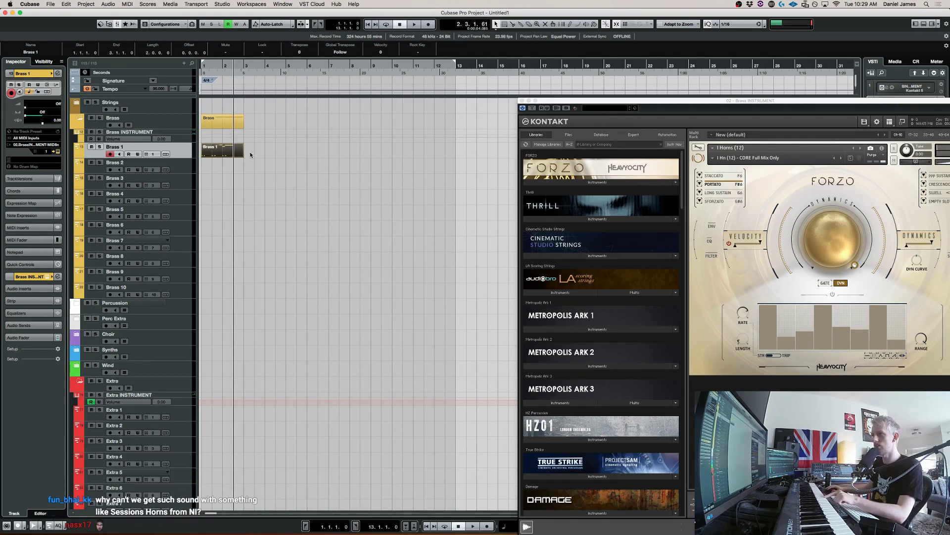
Reopen the Brass 1 part, raise all C#-1 keyswitch notes to D-1 for Long Sustain, and play the phrase
{"action": "double_click", "coordinate": [215, 158]}
{"action": "key", "text": "g"}
{"action": "key", "text": "g"}
{"action": "key", "text": "g"}
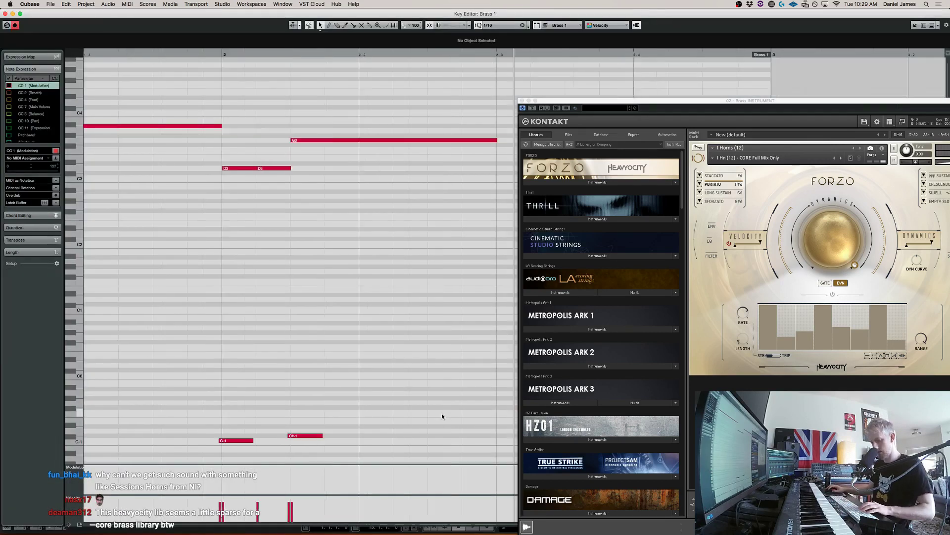
{"action": "left_click_drag", "start_coordinate": [404, 415], "coordinate": [112, 436]}
{"action": "key", "text": "Up"}
{"action": "key", "text": "space"}
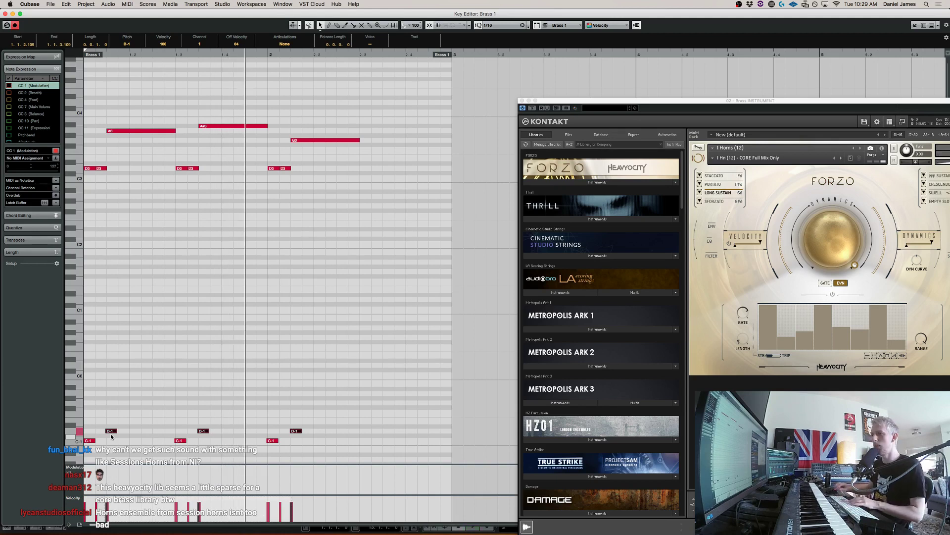
Compare articulations by playing the phrase with the selected keyswitches at C#-1 and again at D-1
{"action": "key", "text": "Down"}
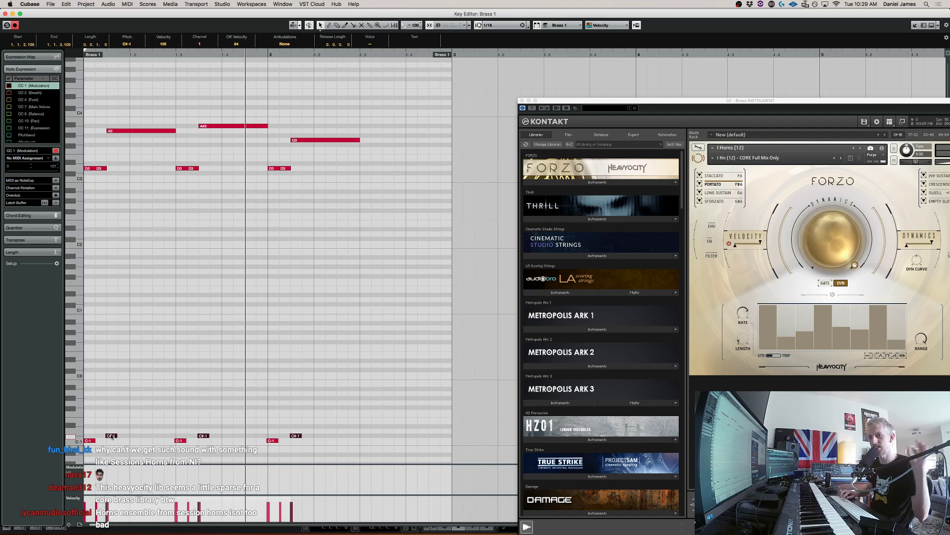
{"action": "key", "text": "space"}
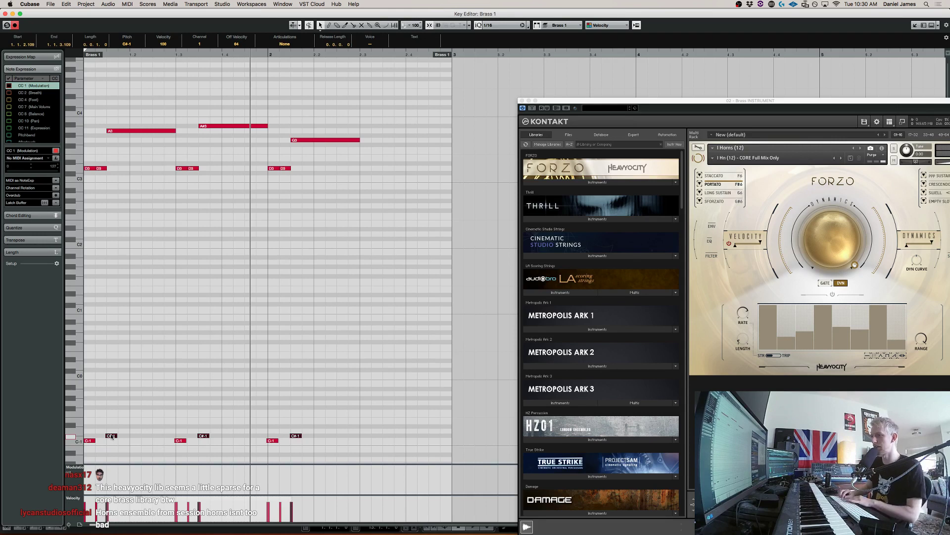
{"action": "key", "text": "Up"}
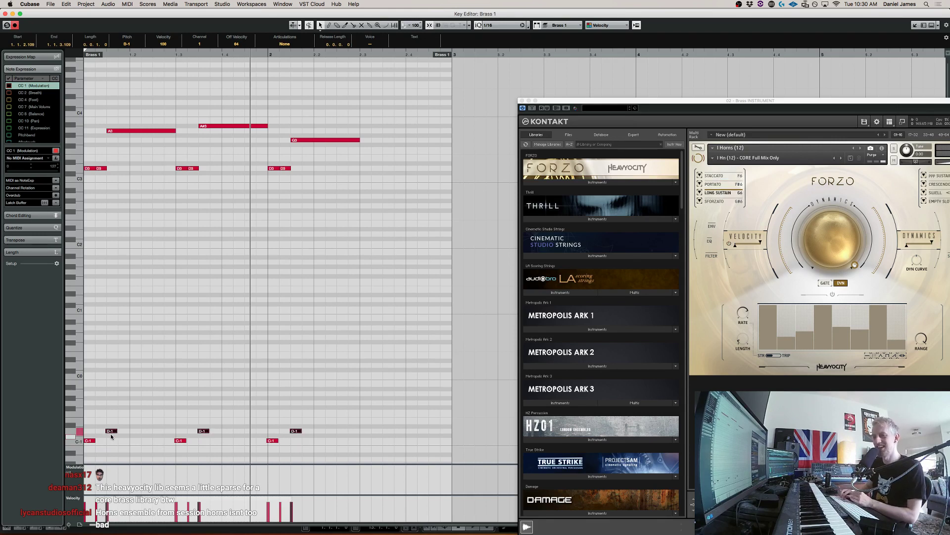
{"action": "key", "text": "period"}
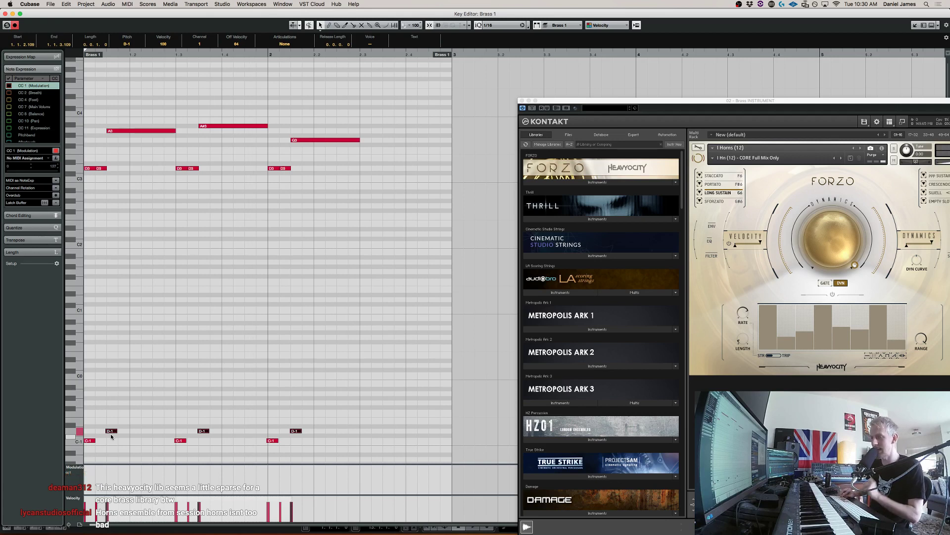
{"action": "key", "text": "space"}
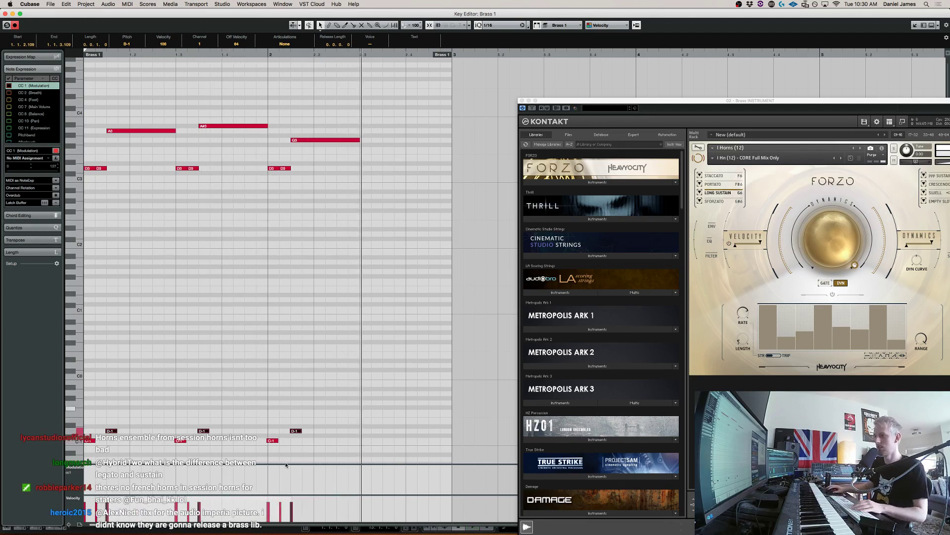
Close the note editor and Kontakt window, set the project tempo to 120, and play the phrase
{"action": "key", "text": "super+w"}
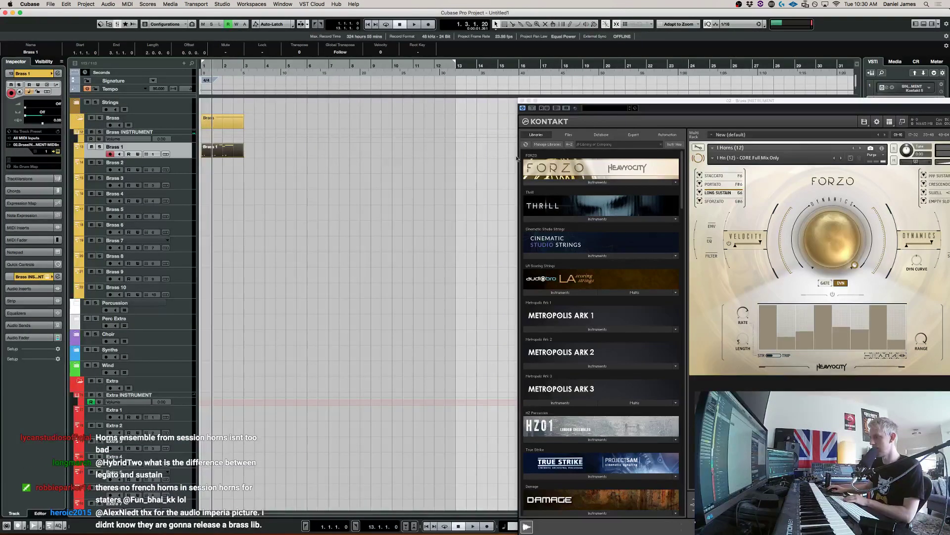
{"action": "left_click", "coordinate": [521, 101]}
{"action": "left_click", "coordinate": [628, 527]}
{"action": "type", "text": "12"}
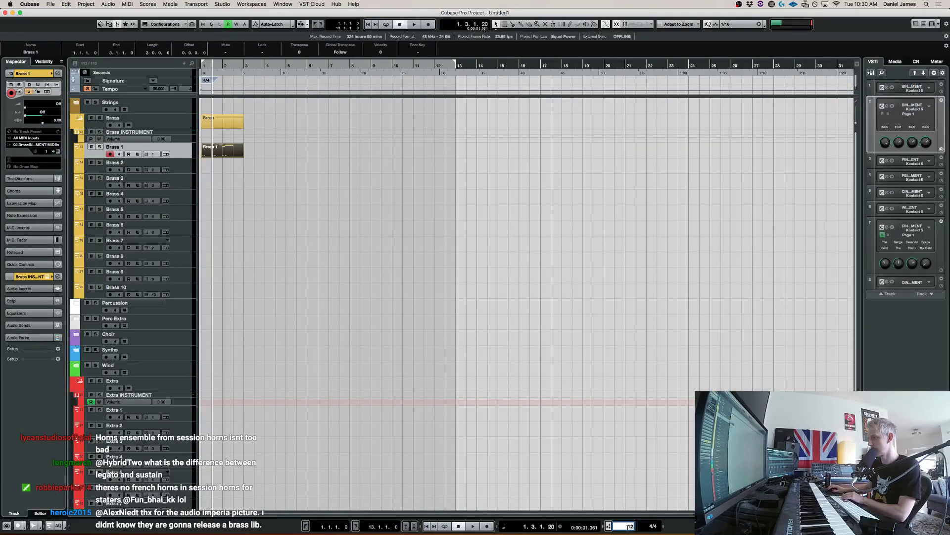
{"action": "key", "text": "Return"}
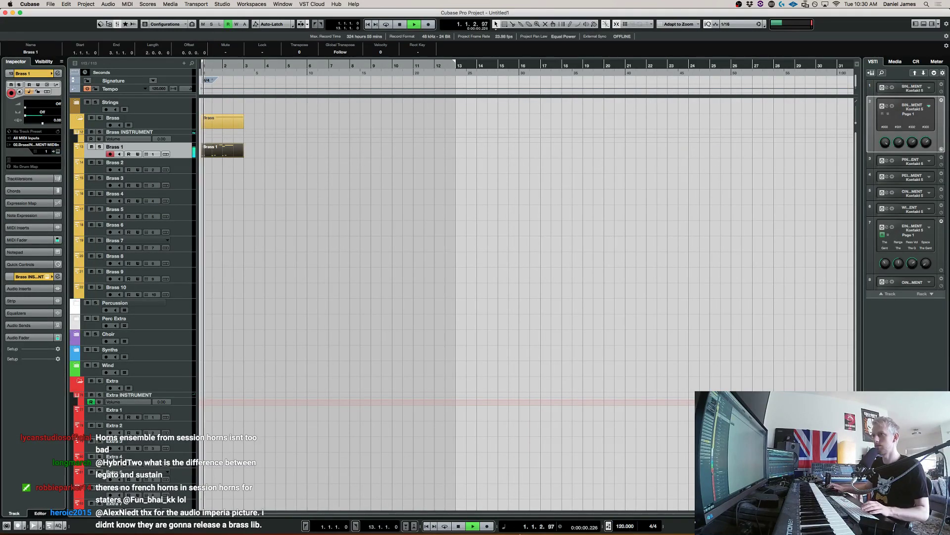
{"action": "left_click", "coordinate": [229, 163]}
{"action": "key", "text": "space"}
{"action": "left_click", "coordinate": [229, 150]}
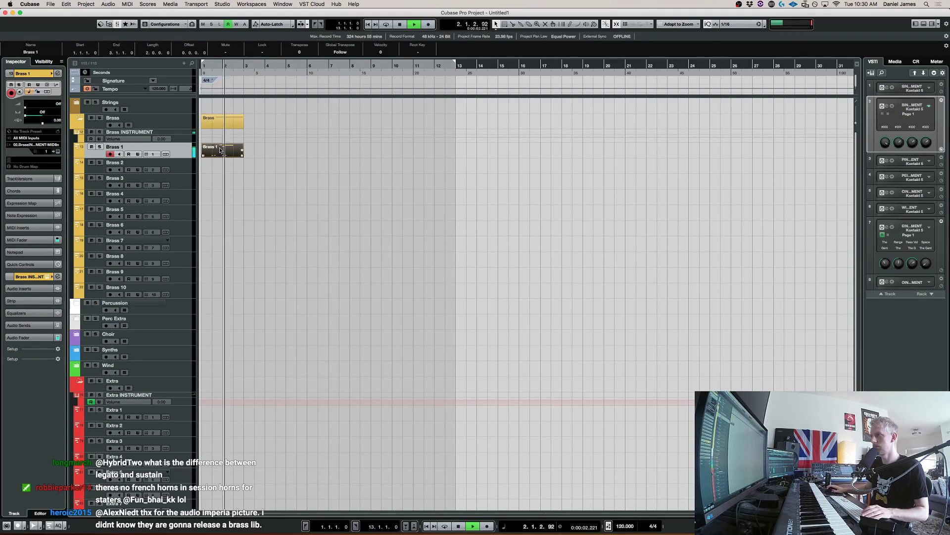
{"action": "key", "text": "space"}
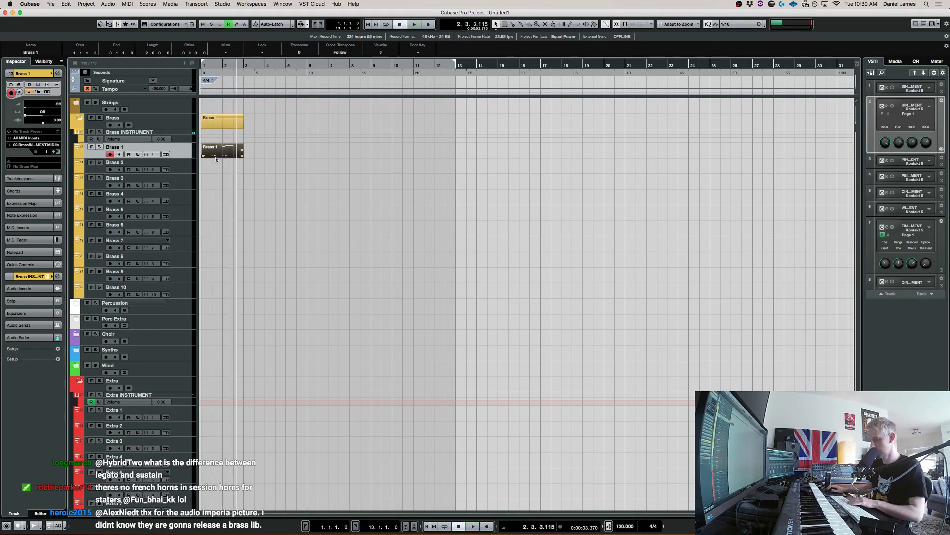
Lower the D-1 keyswitch notes in the Brass 1 part to C#-1 and play the phrase at the new tempo
{"action": "double_click", "coordinate": [216, 156]}
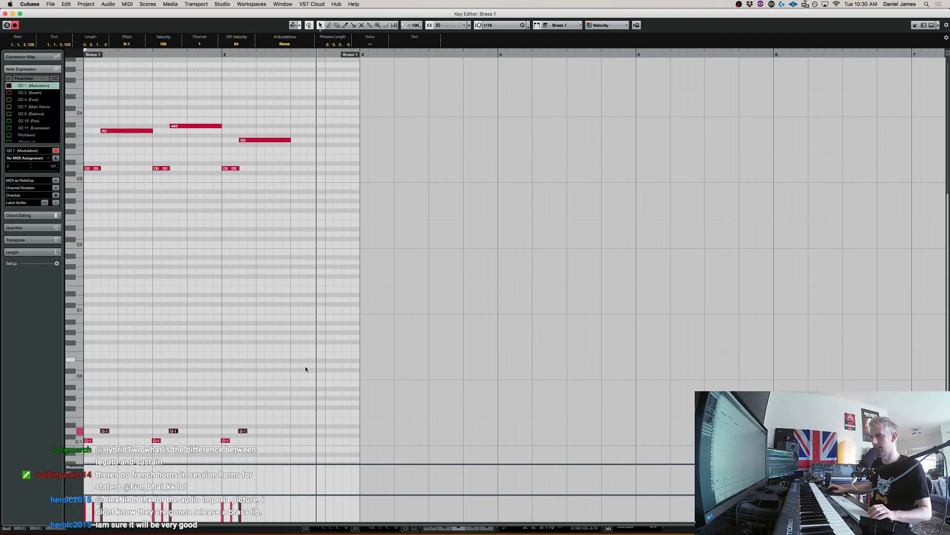
{"action": "key", "text": "Down"}
{"action": "left_click", "coordinate": [283, 341]}
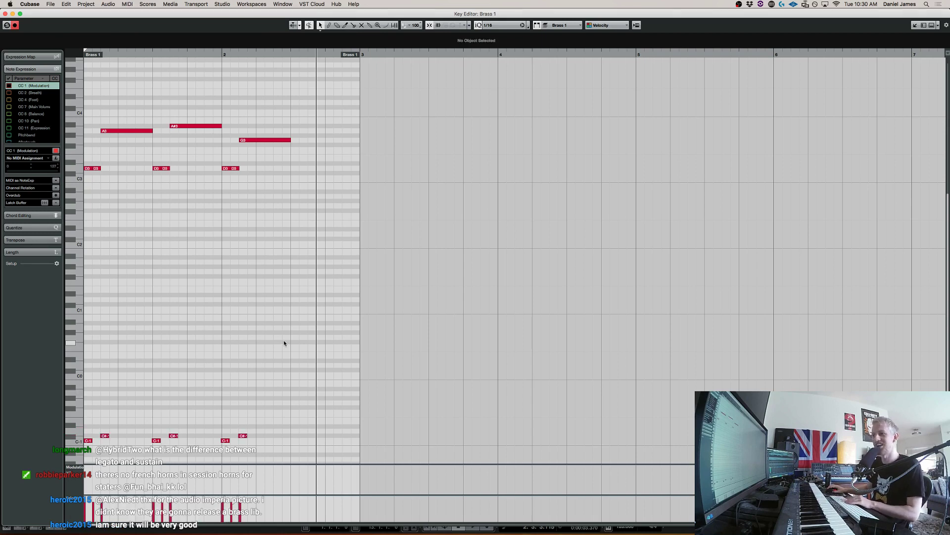
{"action": "key", "text": "Return"}
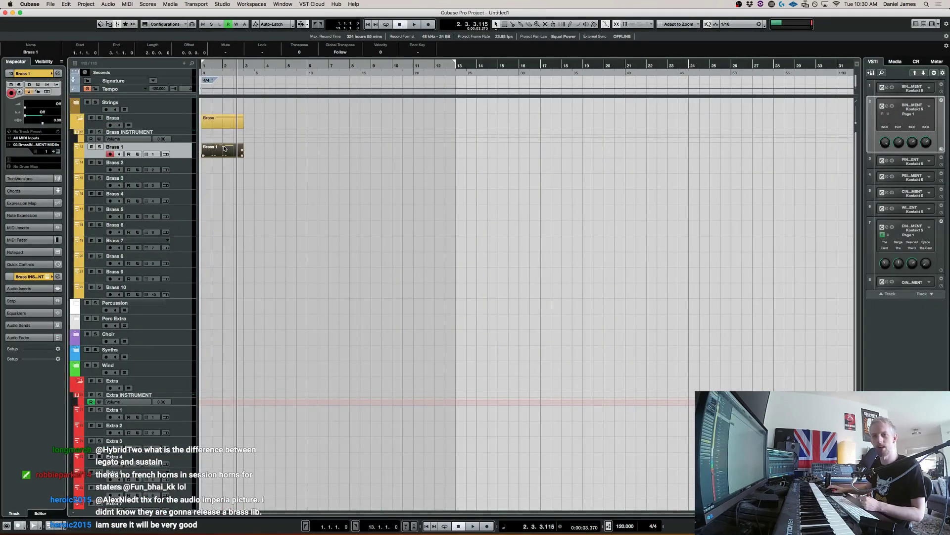
{"action": "left_click", "coordinate": [335, 148]}
{"action": "left_click", "coordinate": [211, 151]}
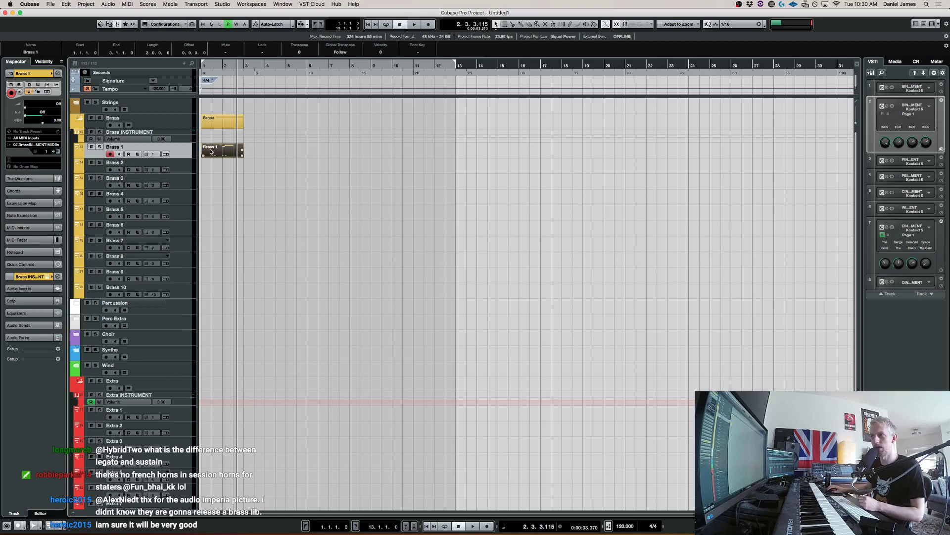
{"action": "key", "text": "Return"}
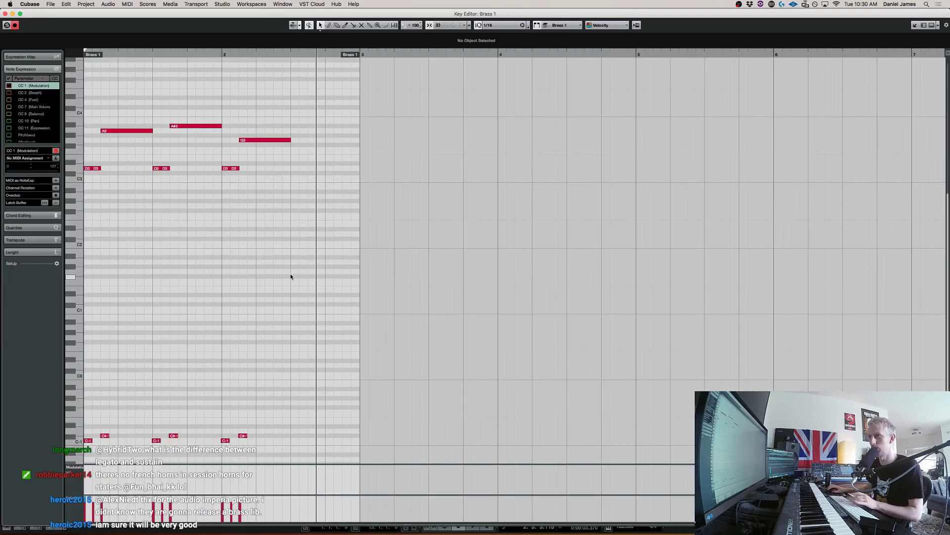
{"action": "key", "text": "space"}
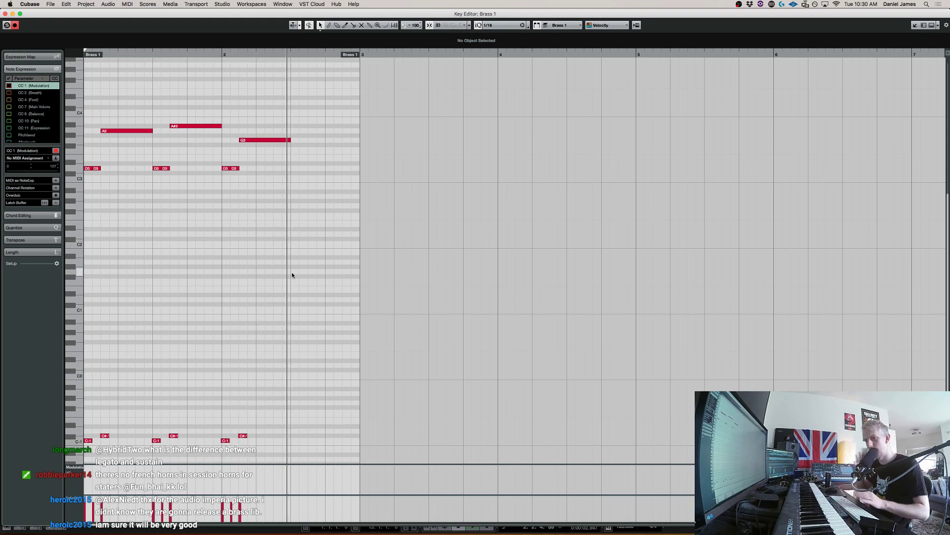
Show the Kontakt window beside the notes, raise the C#-1 keyswitches to D#-1 for Sforzato, and play the phrase
{"action": "key", "text": "super+e"}
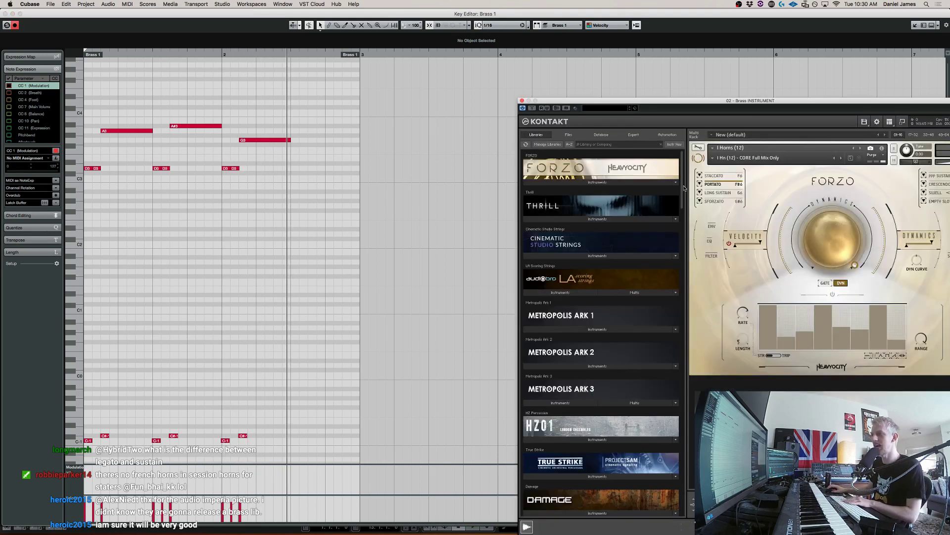
{"action": "left_click_drag", "start_coordinate": [729, 101], "coordinate": [661, 86]}
{"action": "left_click_drag", "start_coordinate": [295, 404], "coordinate": [102, 438]}
{"action": "key", "text": "Up"}
{"action": "key", "text": "Up"}
{"action": "key", "text": "space"}
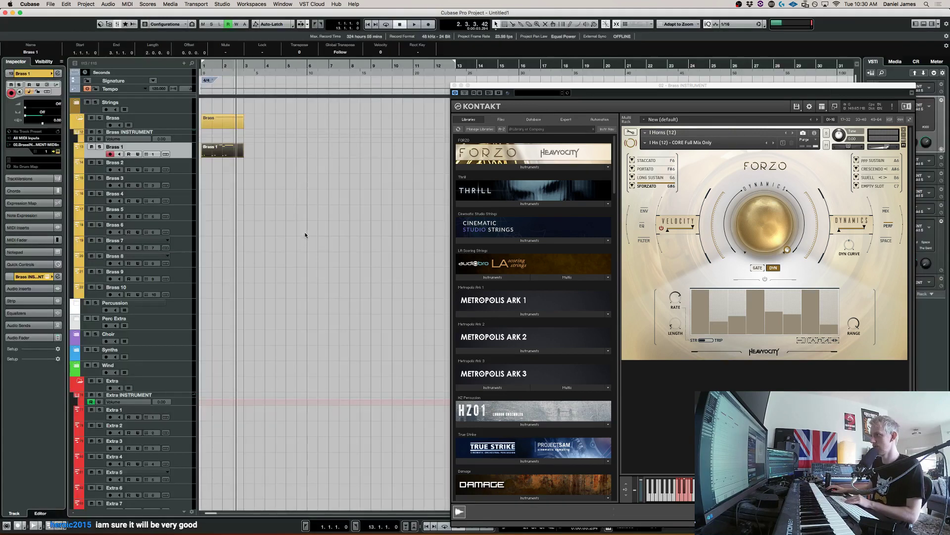
{"action": "key", "text": "Return"}
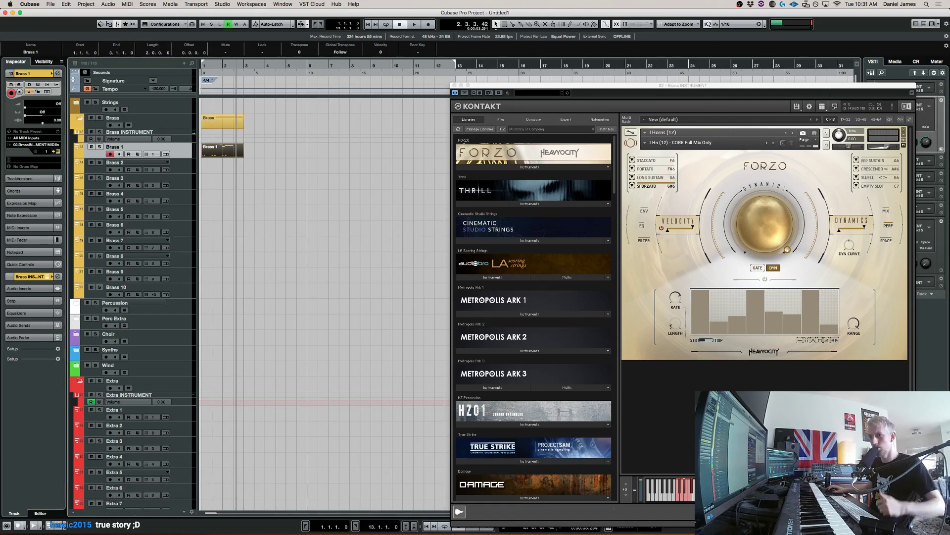
Audition the Long Sustain and Crescendo articulations in Forzo, moving the Kontakt window fully into view and ending on Crescendo
{"action": "left_click", "coordinate": [649, 178]}
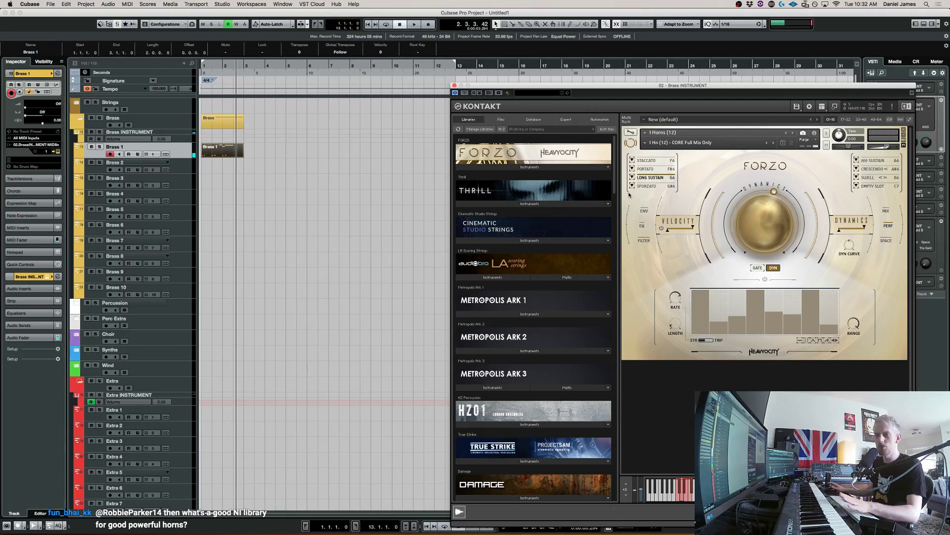
{"action": "left_click", "coordinate": [873, 160]}
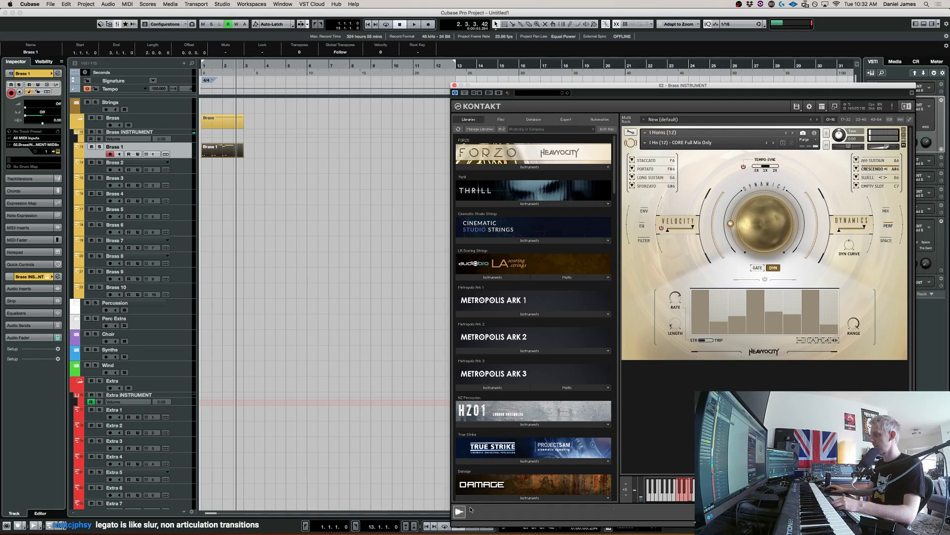
{"action": "left_click_drag", "start_coordinate": [542, 87], "coordinate": [367, 61]}
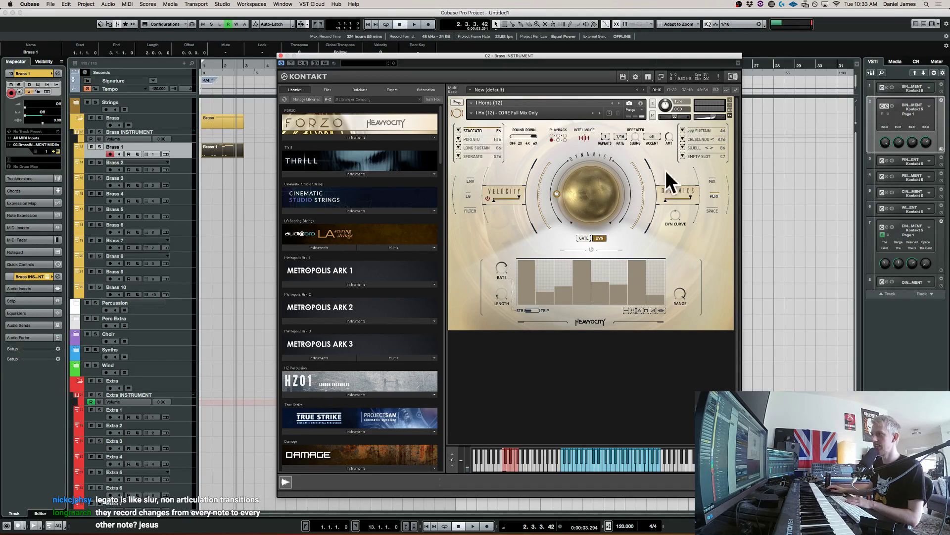
{"action": "left_click", "coordinate": [477, 147]}
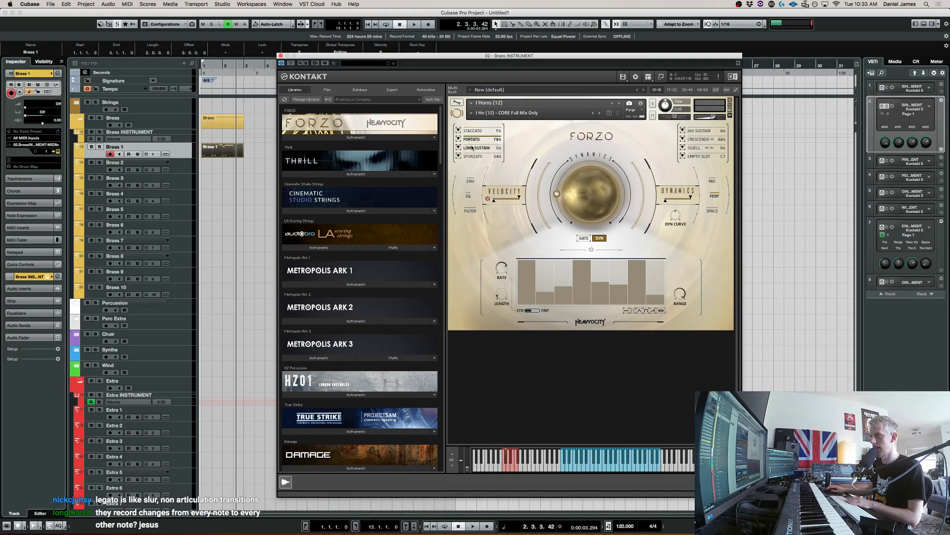
{"action": "left_click", "coordinate": [703, 139]}
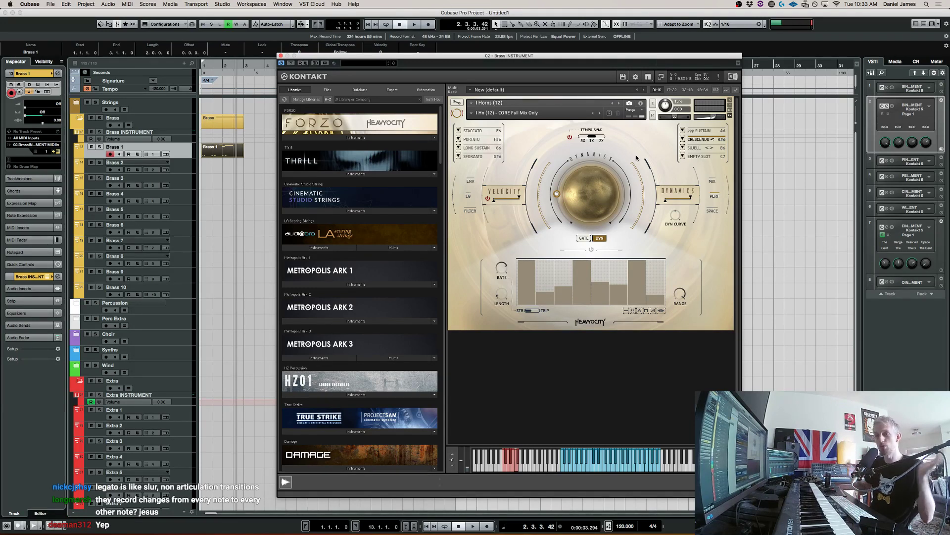
Delete the Brass 1 part and run playback from the start of the empty track with Crescendo selected
{"action": "key", "text": "space"}
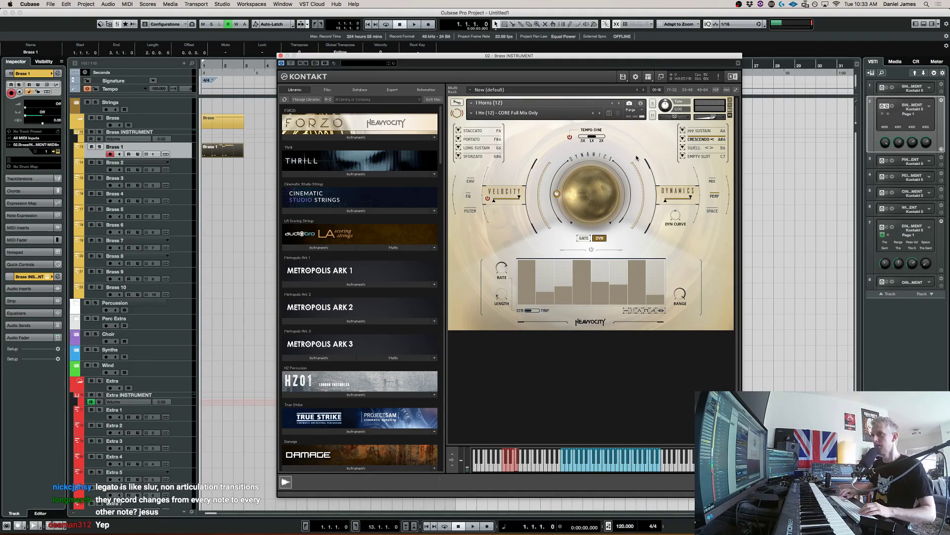
{"action": "left_click", "coordinate": [220, 156]}
{"action": "key", "text": "Delete"}
{"action": "key", "text": "space"}
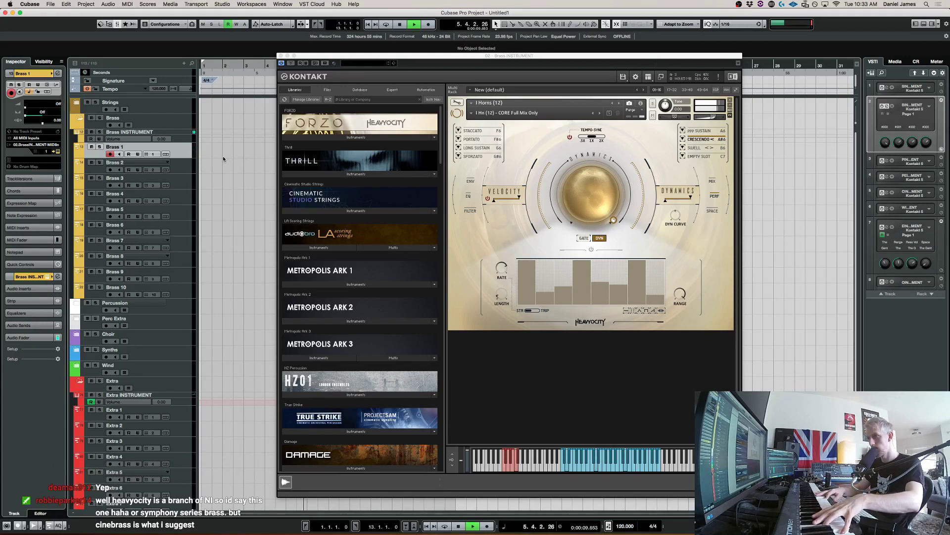
Audition the Crescendo articulation with running playback, first at 1X and again at the lowest tempo sync multiplier
{"action": "key", "text": "space"}
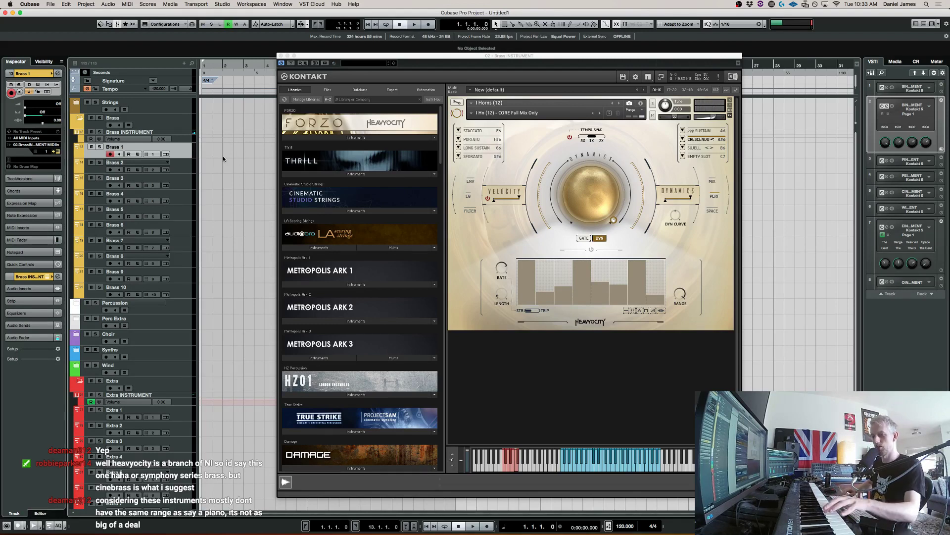
{"action": "key", "text": "space"}
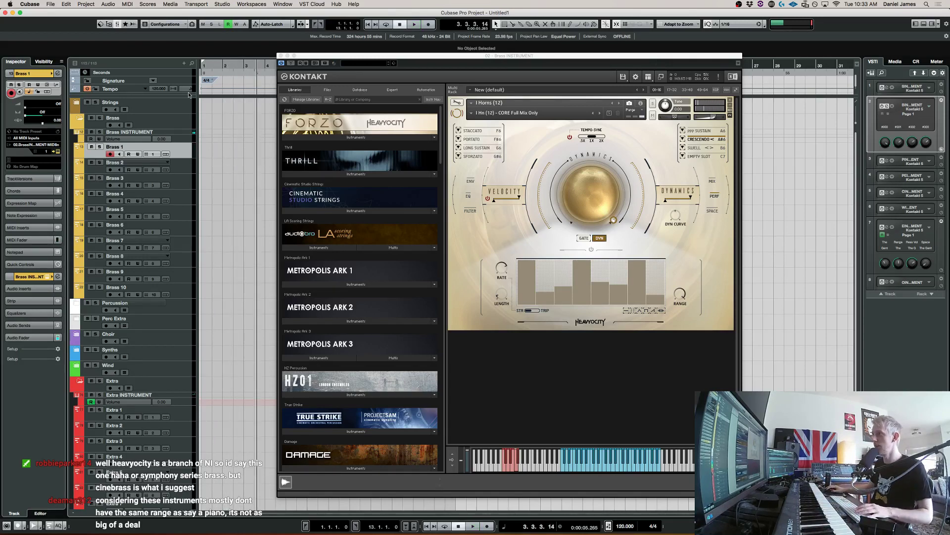
{"action": "left_click", "coordinate": [574, 138]}
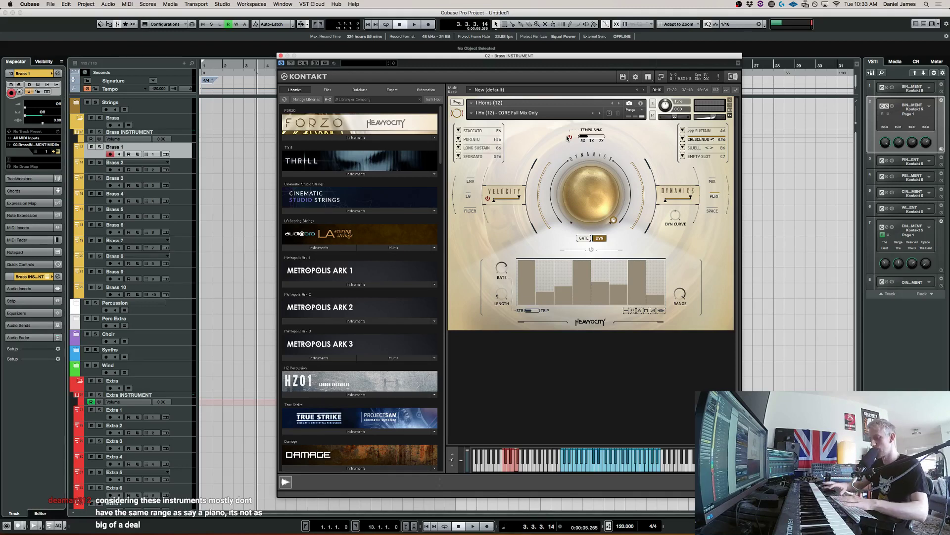
{"action": "key", "text": "Home"}
{"action": "key", "text": "space"}
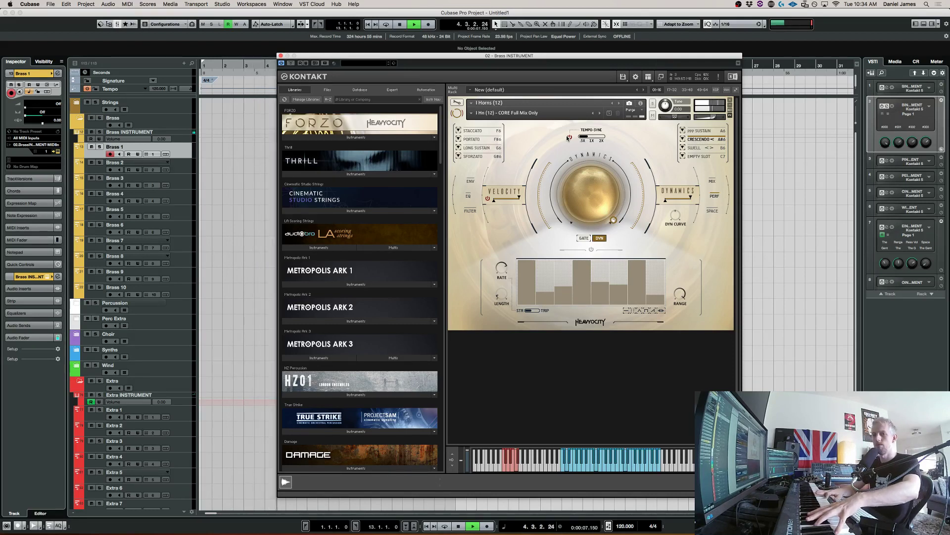
{"action": "key", "text": "space"}
Set the Crescendo articulation's tempo sync to 2X and play it against the click from the start
{"action": "left_click_drag", "start_coordinate": [585, 136], "coordinate": [617, 136]}
{"action": "key", "text": "space"}
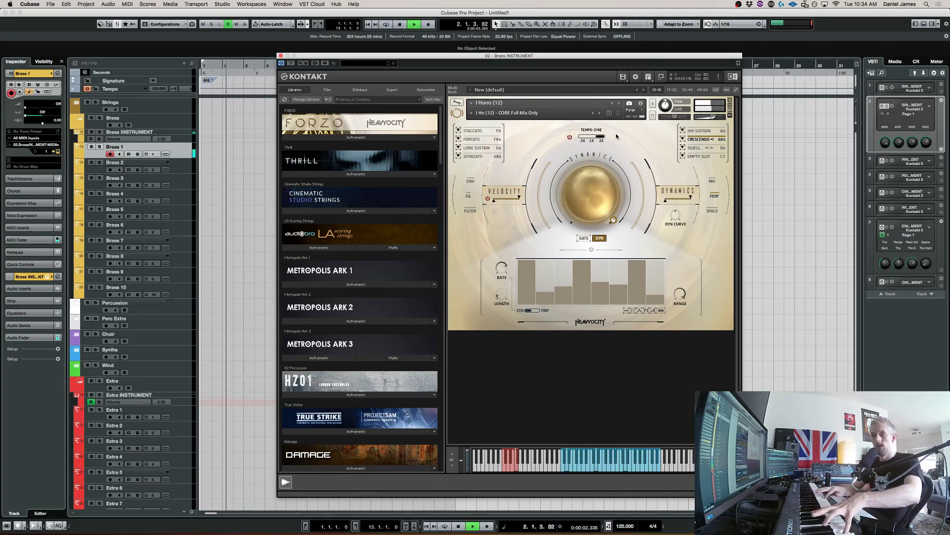
{"action": "key", "text": "space"}
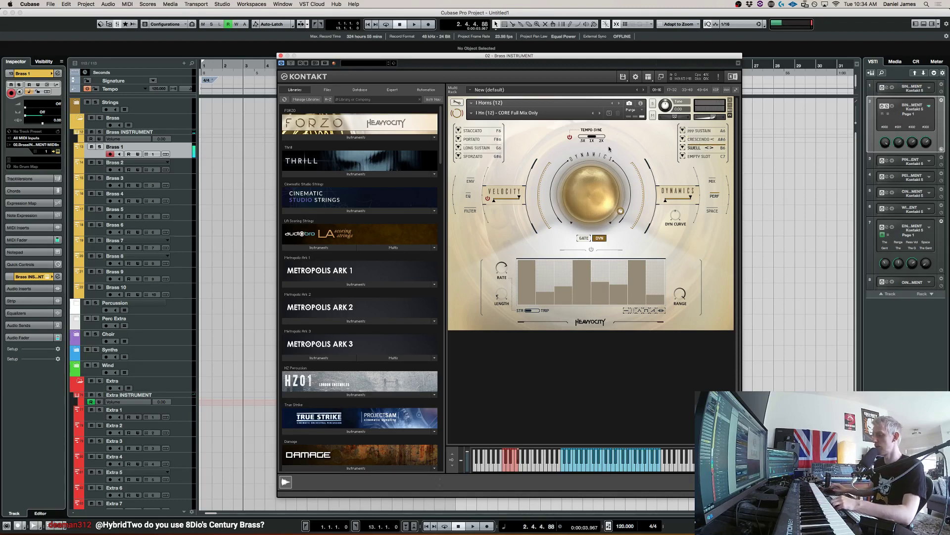
Audition the Swell articulation during playback at the 1X and lowest tempo sync multipliers, and return it to 1X
{"action": "key", "text": "space"}
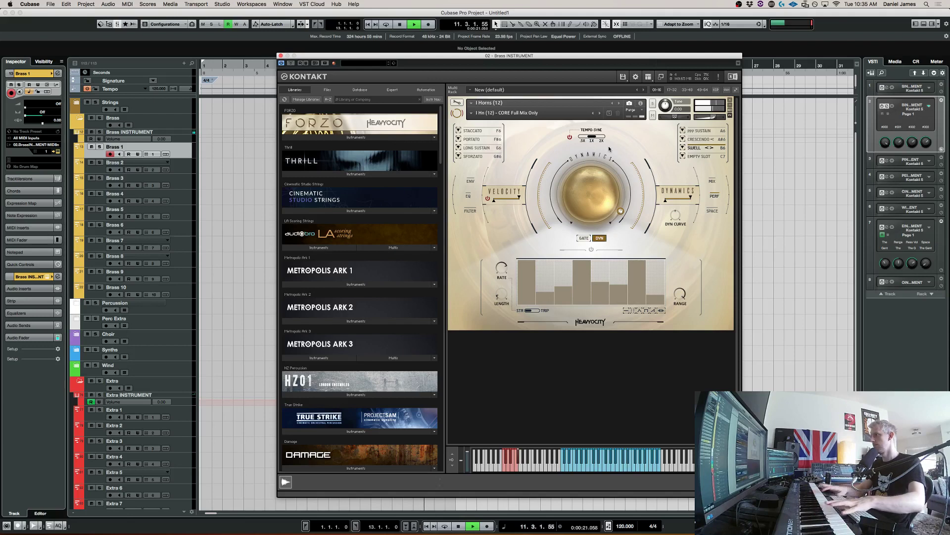
{"action": "key", "text": "space"}
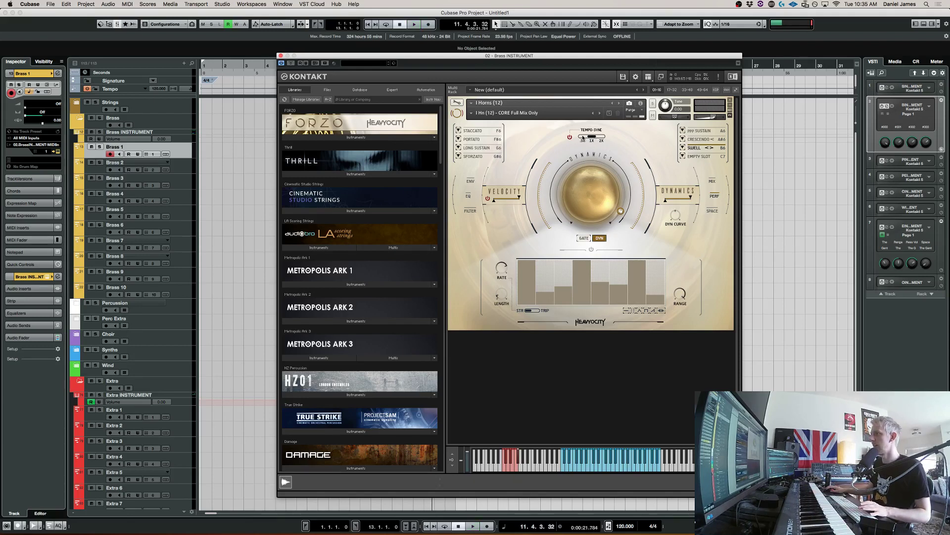
{"action": "key", "text": "period"}
{"action": "key", "text": "space"}
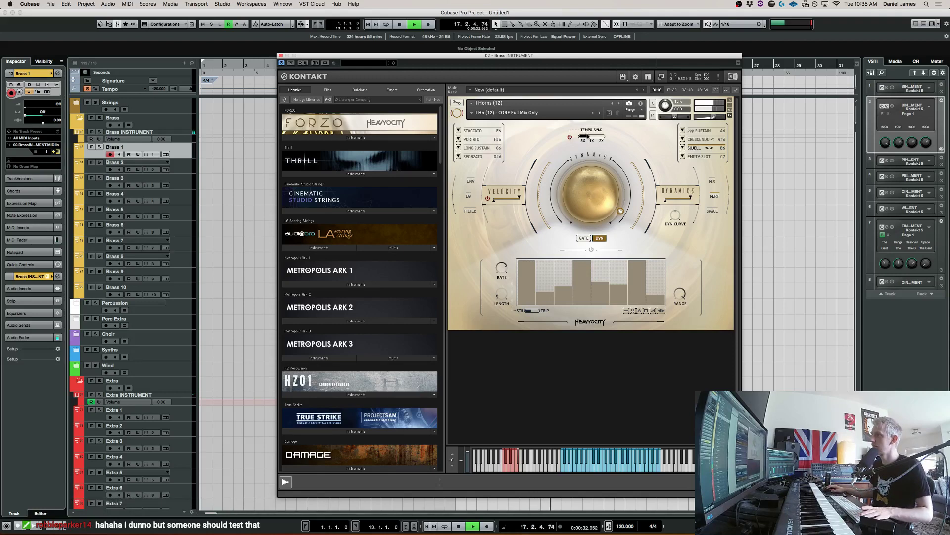
{"action": "left_click_drag", "start_coordinate": [586, 136], "coordinate": [596, 140]}
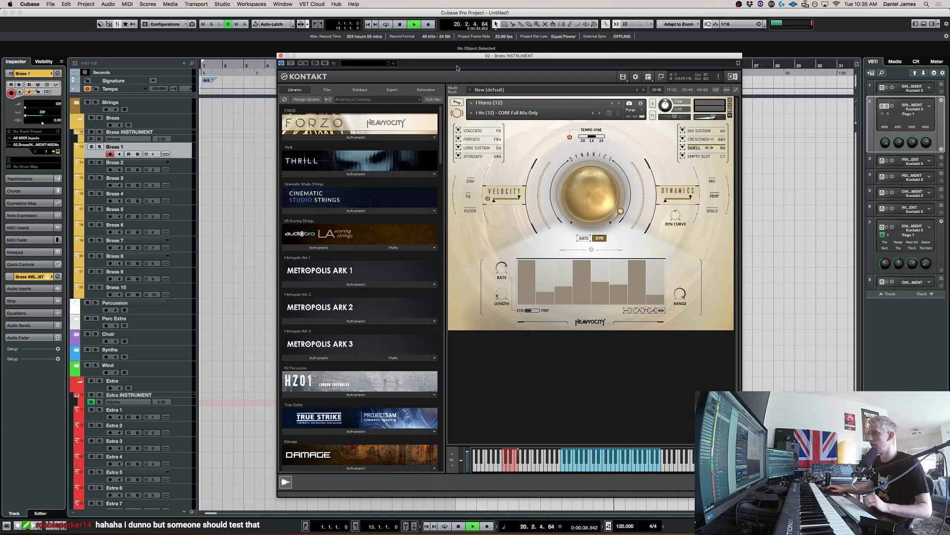
Load the EXT Full Mix Only snapshot for the 12 horns and stop playback
{"action": "left_click", "coordinate": [473, 114]}
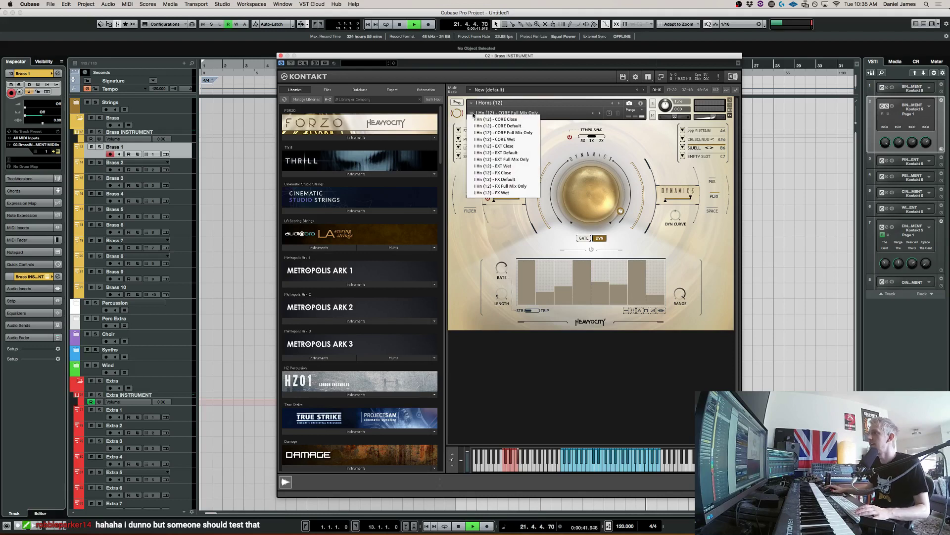
{"action": "left_click", "coordinate": [514, 160]}
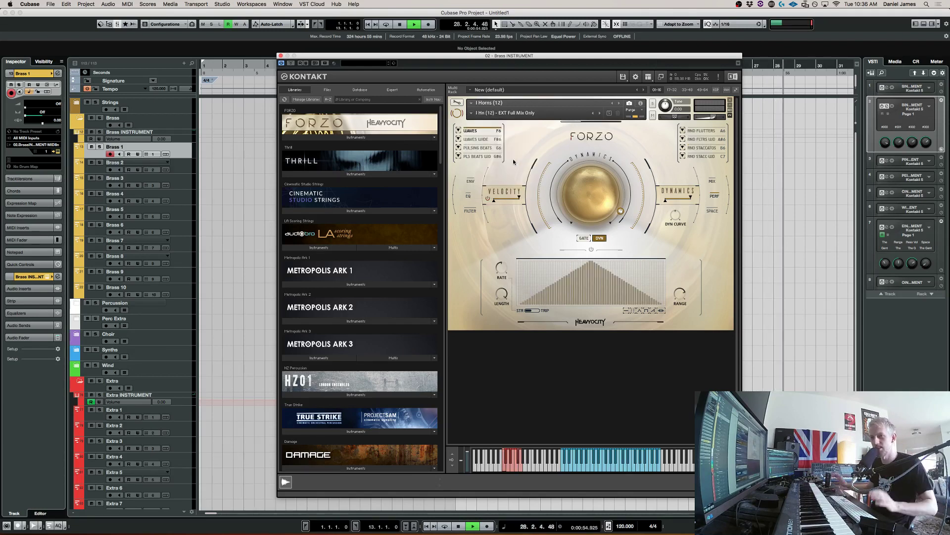
{"action": "left_click", "coordinate": [246, 155]}
{"action": "key", "text": "space"}
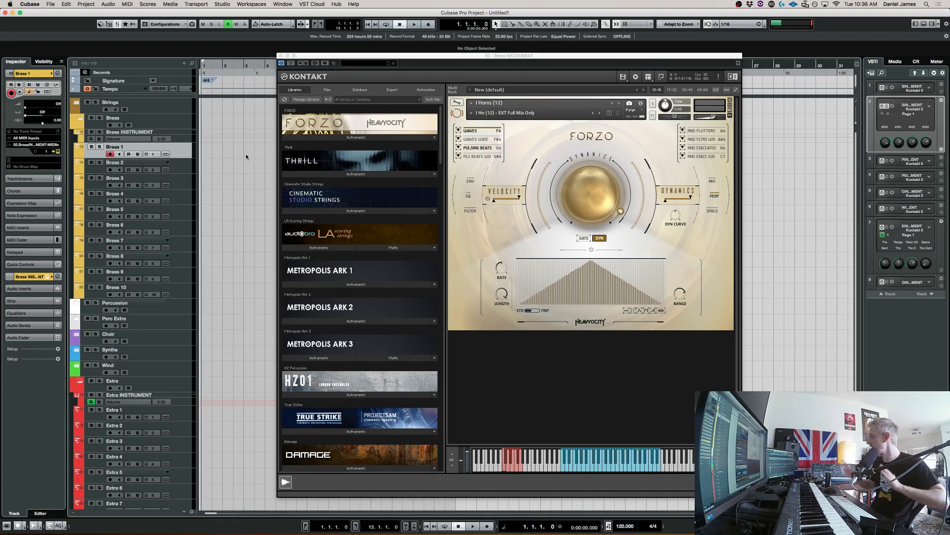
List the Forzo library's instruments and audition Waves Wide and Pulsing Beats, running playback for the Pulsing Beats
{"action": "left_click", "coordinate": [385, 136]}
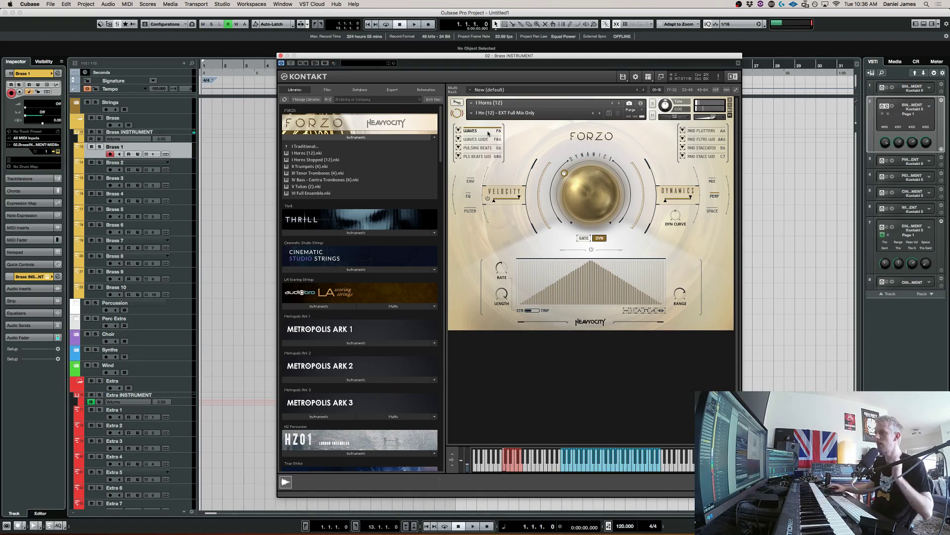
{"action": "left_click", "coordinate": [485, 139]}
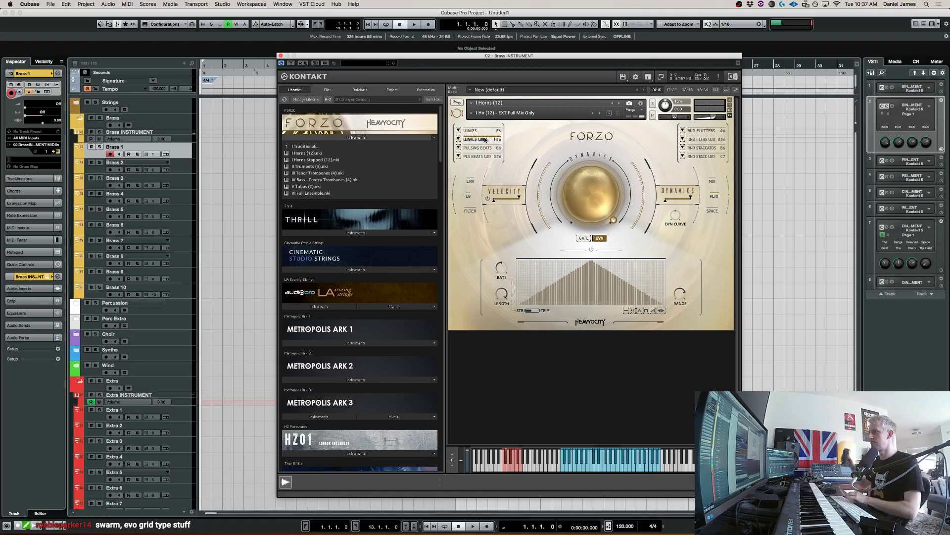
{"action": "left_click", "coordinate": [473, 148]}
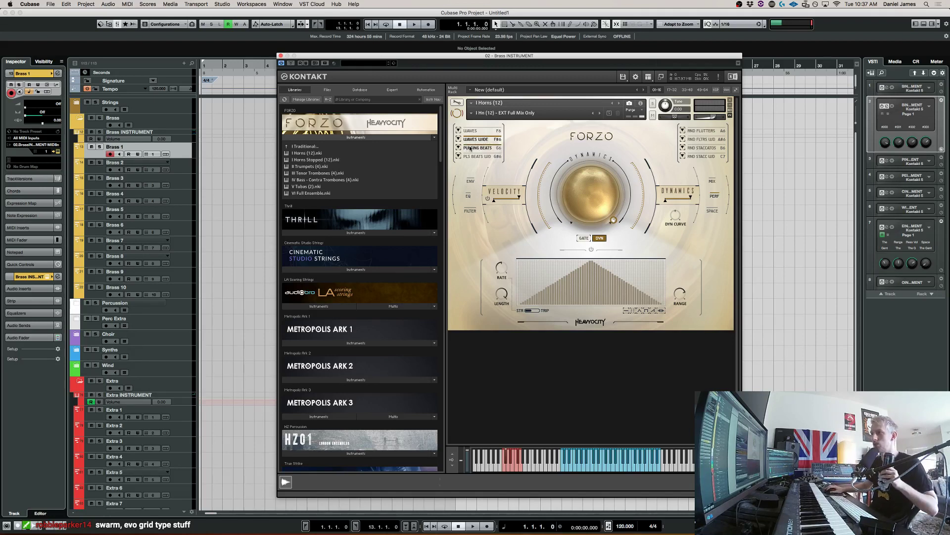
{"action": "left_click", "coordinate": [481, 148]}
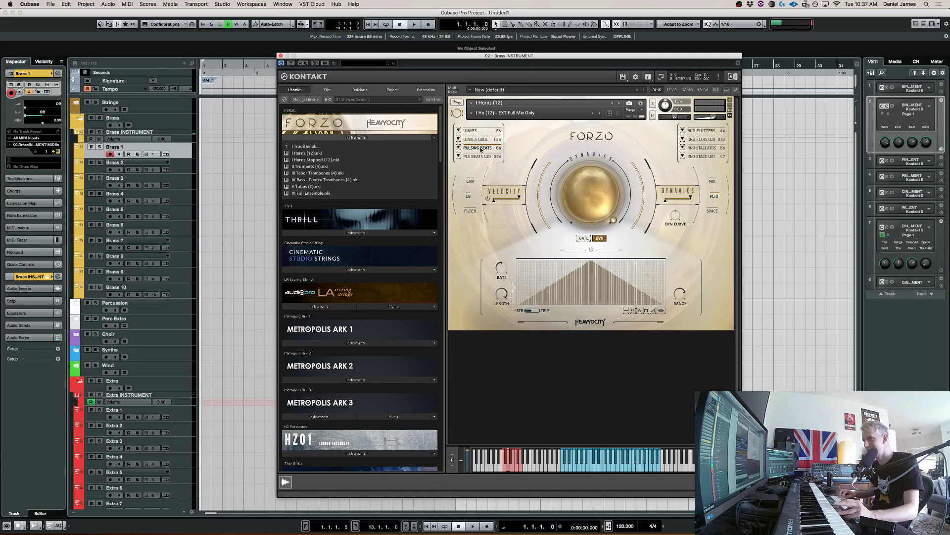
{"action": "key", "text": "space"}
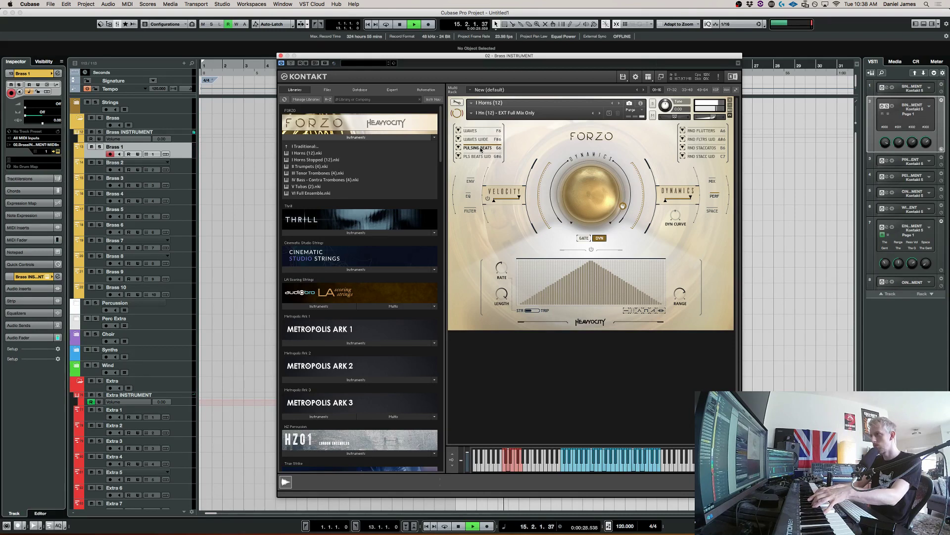
{"action": "key", "text": "space"}
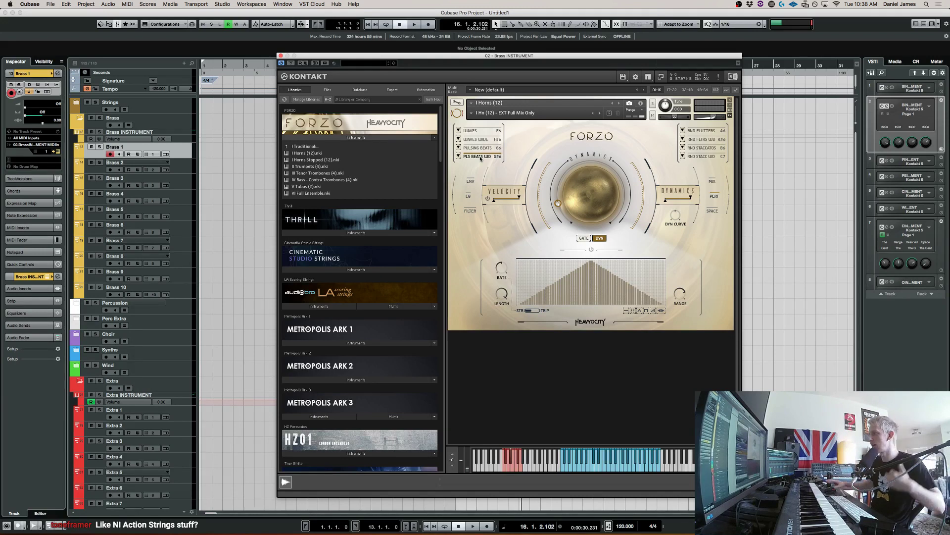
Audition RND Flutters, and compare it with Pulsing Beats and PLS Beats WD
{"action": "left_click", "coordinate": [693, 132]}
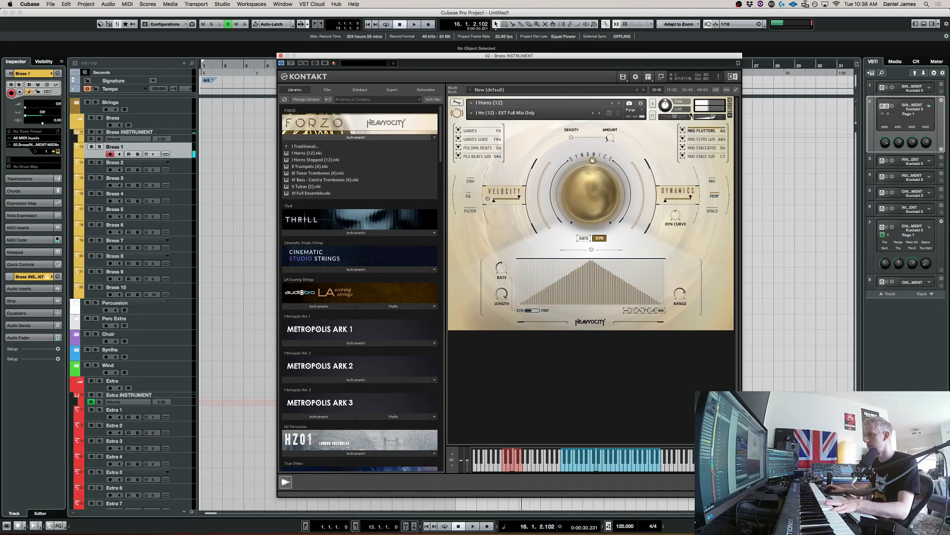
{"action": "left_click", "coordinate": [485, 149]}
{"action": "left_click", "coordinate": [487, 156]}
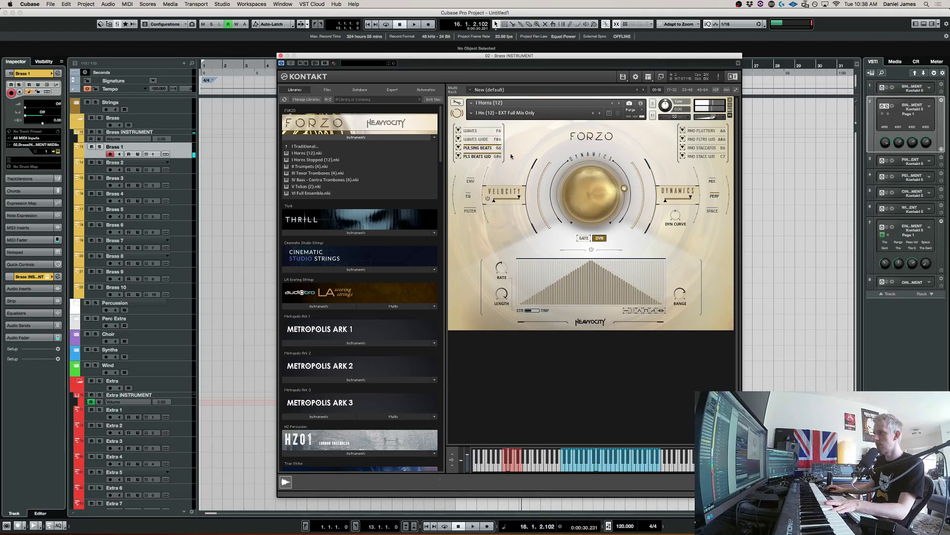
Audition RND Flutters, its wide version, RND Staccatos and RND Stacc WD with the EQ page shown
{"action": "left_click", "coordinate": [700, 130]}
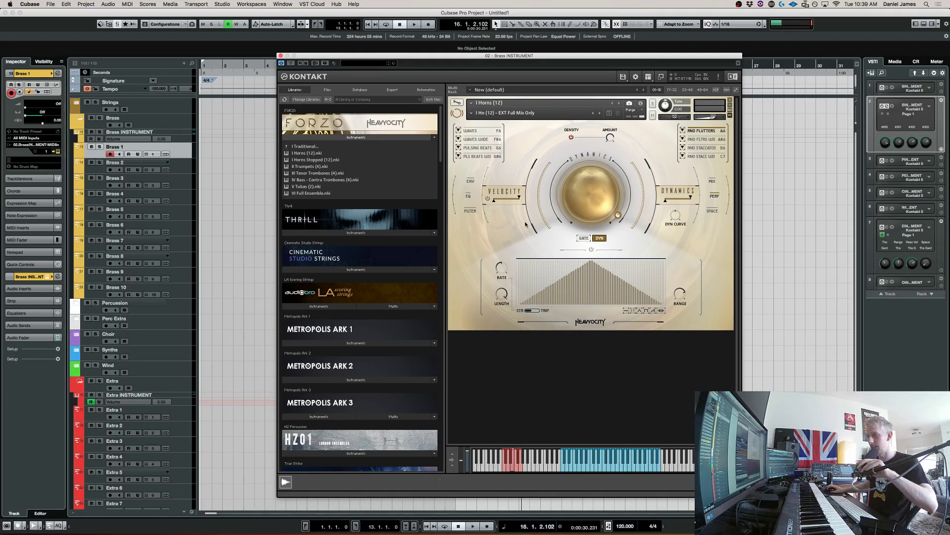
{"action": "left_click", "coordinate": [467, 195]}
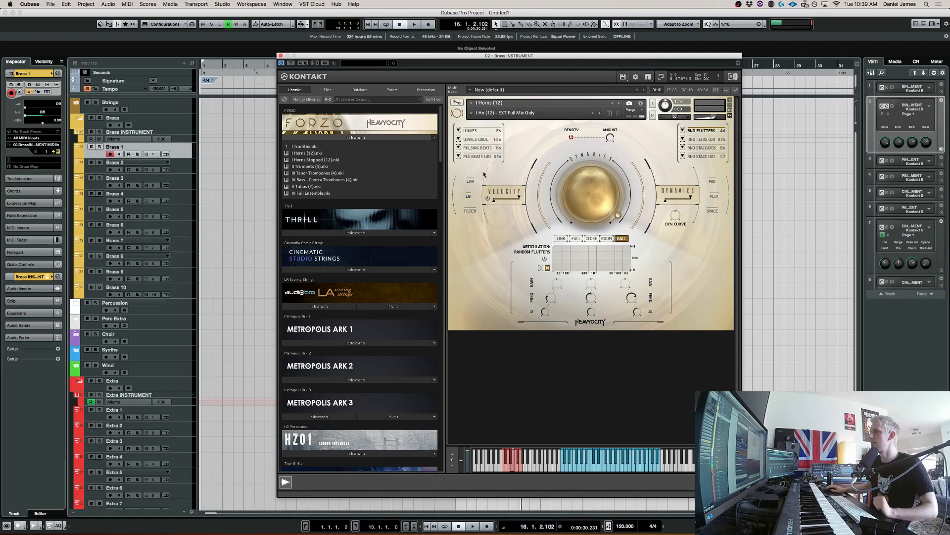
{"action": "left_click", "coordinate": [701, 140]}
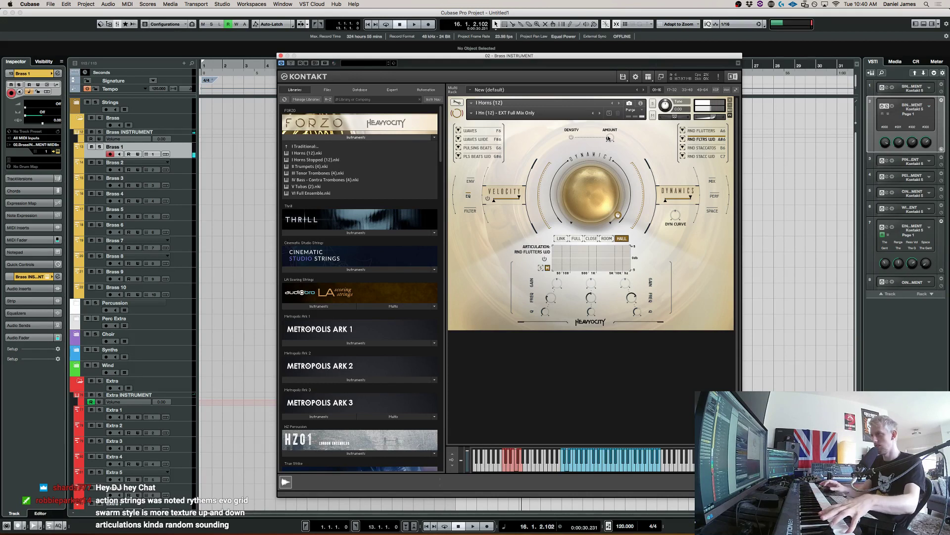
{"action": "left_click", "coordinate": [705, 148]}
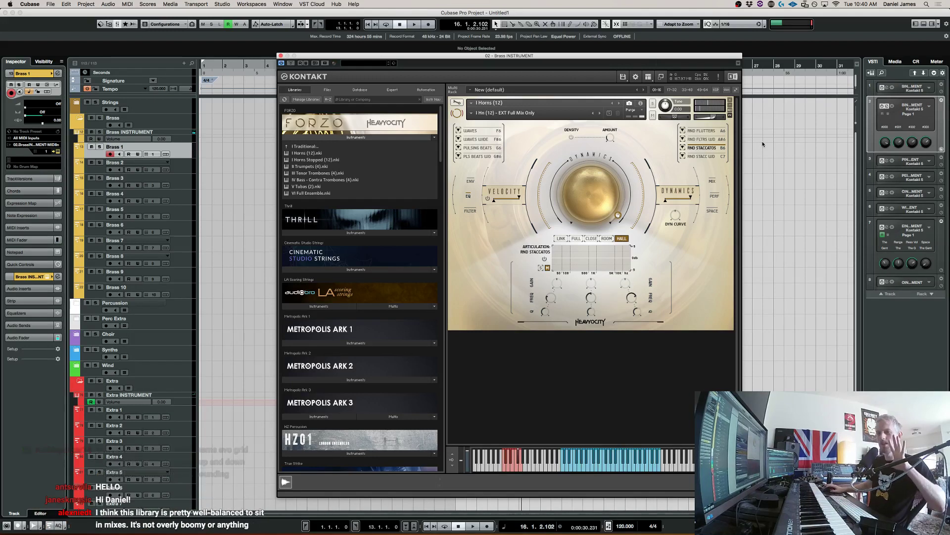
{"action": "left_click", "coordinate": [710, 157]}
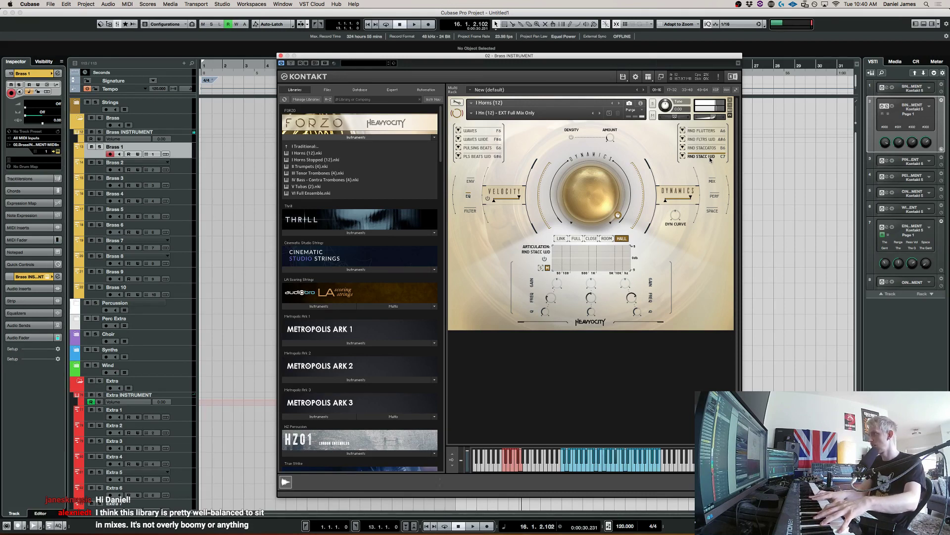
Load the FX Full Mix Only snapshot for the 12 horns, and view its envelope and microphone mix pages
{"action": "left_click", "coordinate": [475, 115]}
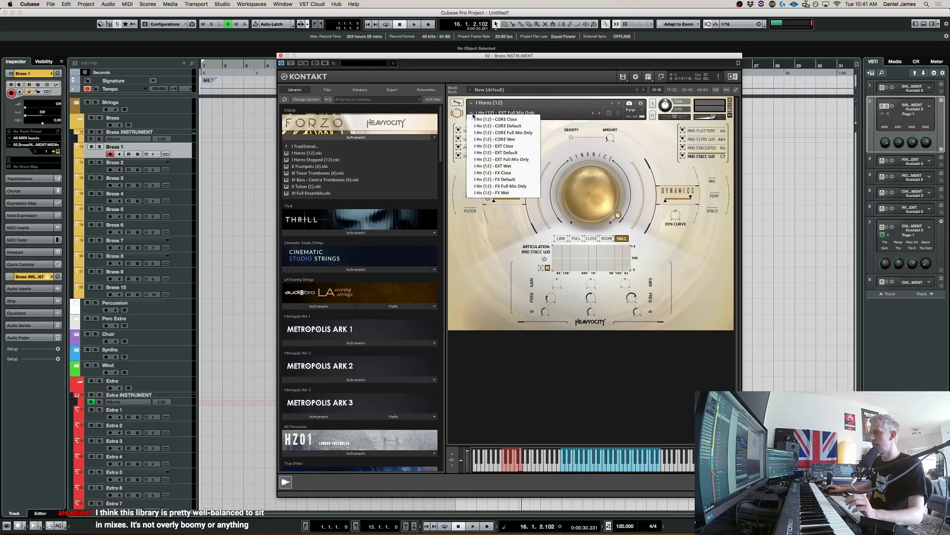
{"action": "left_click", "coordinate": [512, 185]}
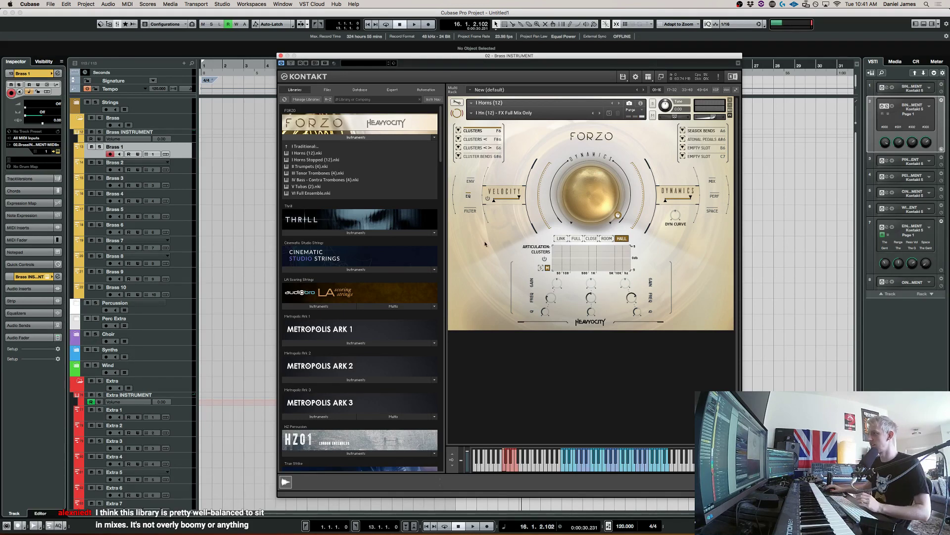
{"action": "left_click", "coordinate": [469, 180]}
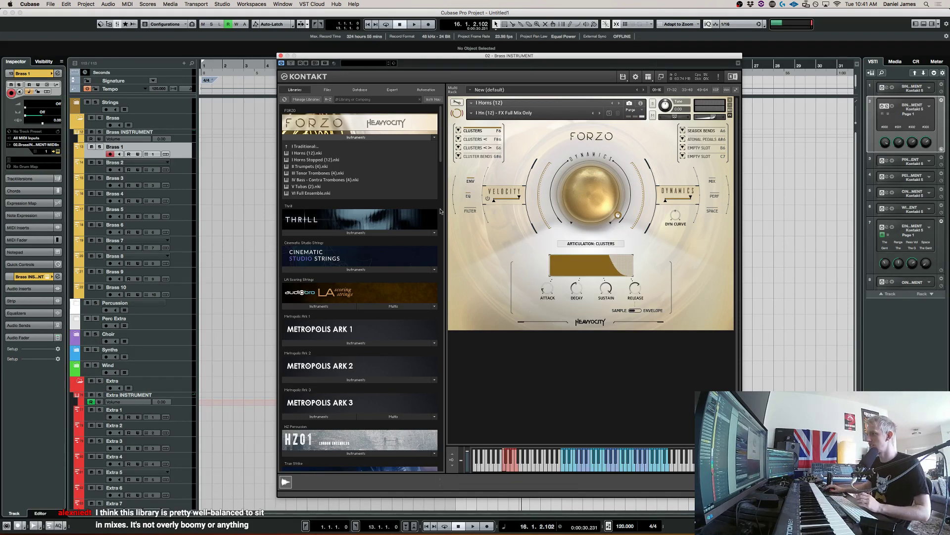
{"action": "left_click", "coordinate": [712, 184]}
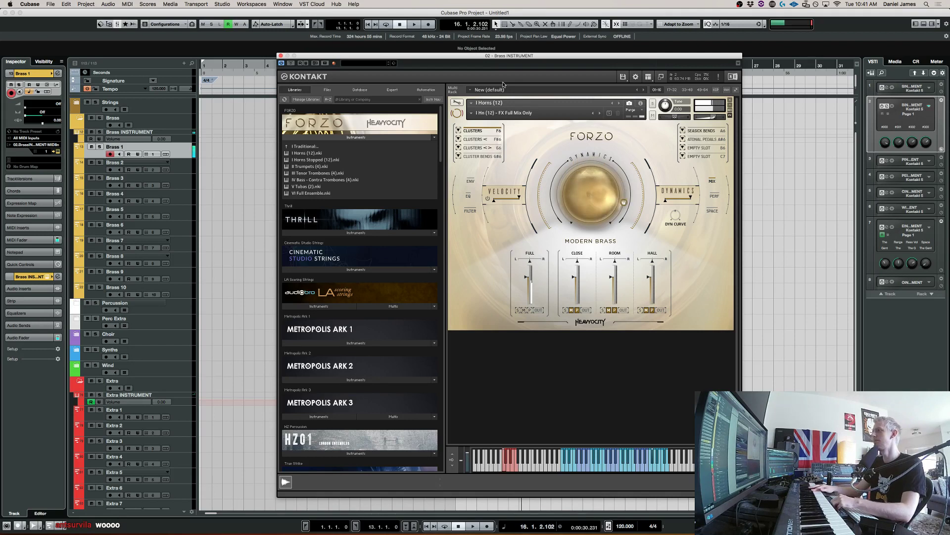
Audition the Clusters crescendo, raise the Full microphone volume slightly, and select the Atonal Pedals articulation
{"action": "left_click", "coordinate": [491, 139]}
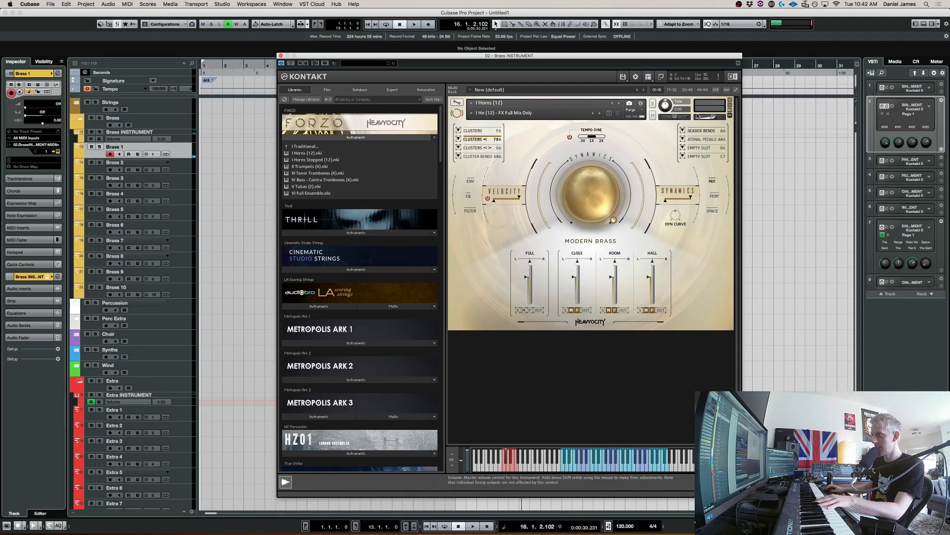
{"action": "mouse_move", "coordinate": [525, 271]}
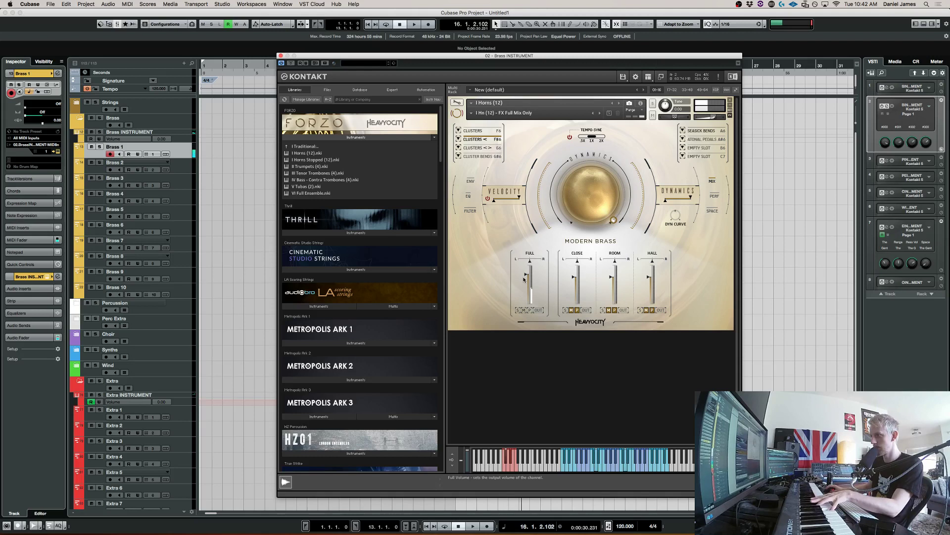
{"action": "left_click_drag", "start_coordinate": [524, 282], "coordinate": [522, 270]}
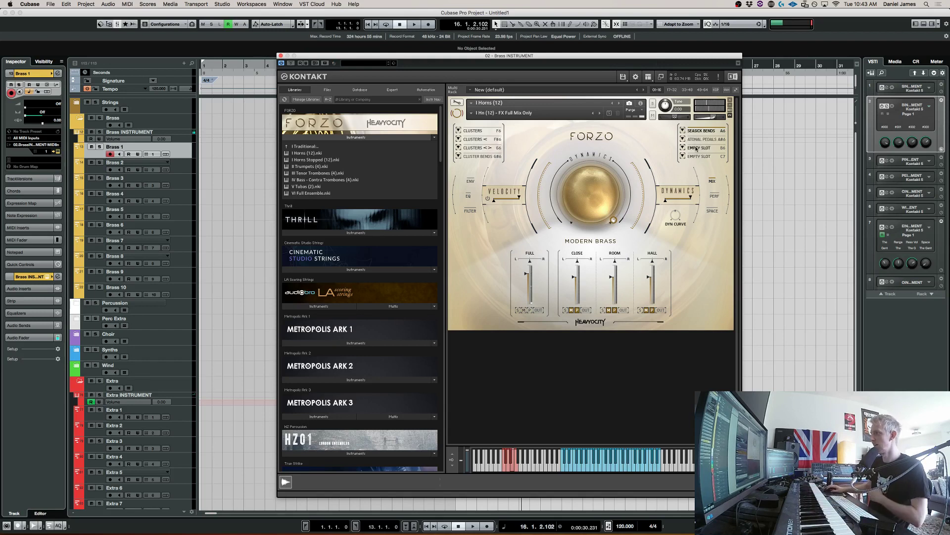
{"action": "left_click", "coordinate": [699, 139]}
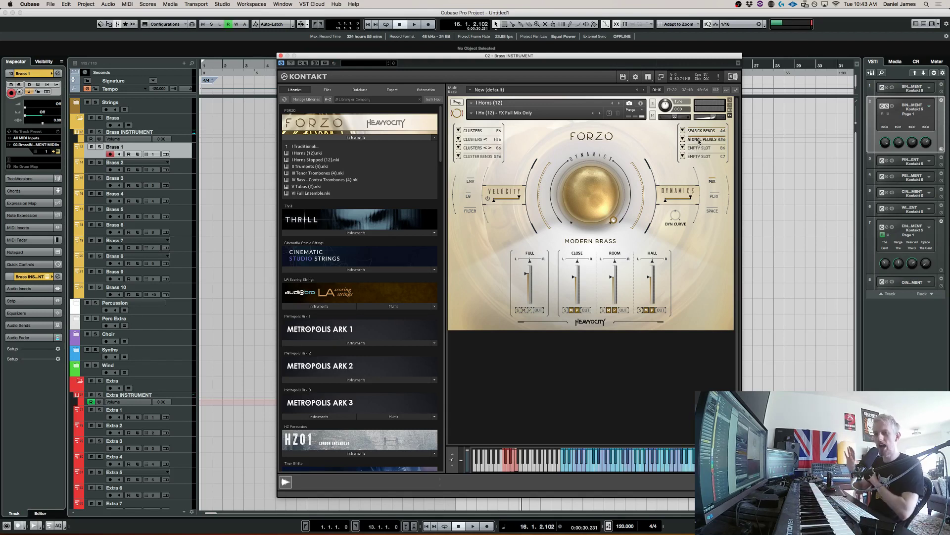
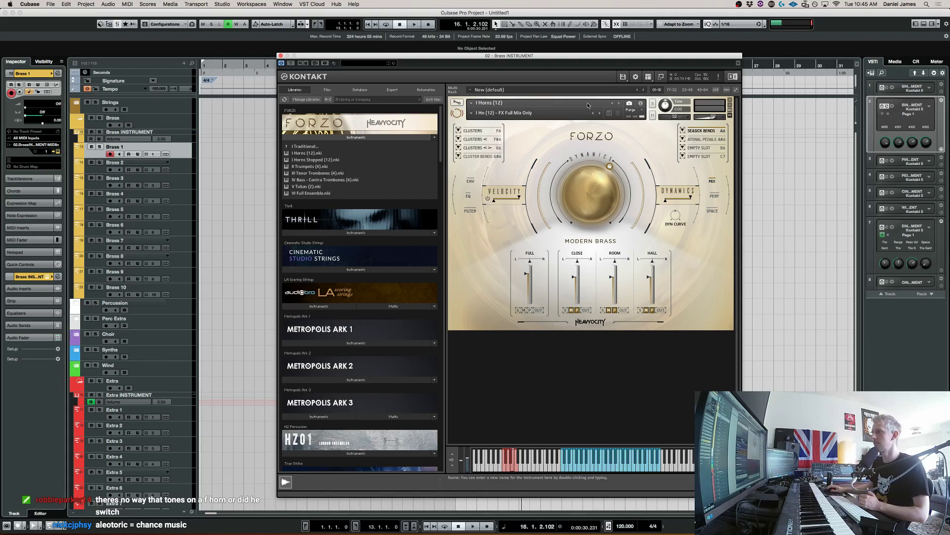
Reload the I Horns (12) instrument in place of the current FX Full Mix Only patch
{"action": "left_click", "coordinate": [472, 103]}
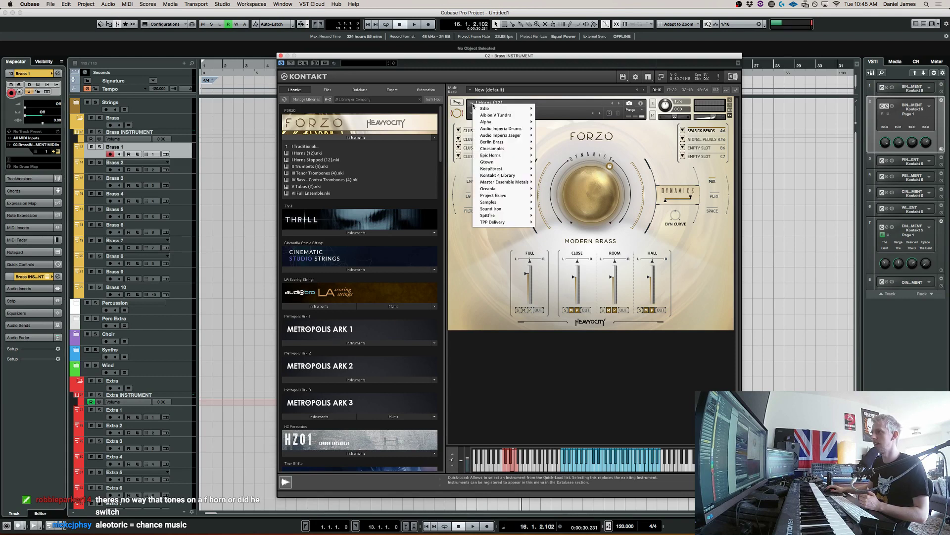
{"action": "left_click", "coordinate": [470, 229]}
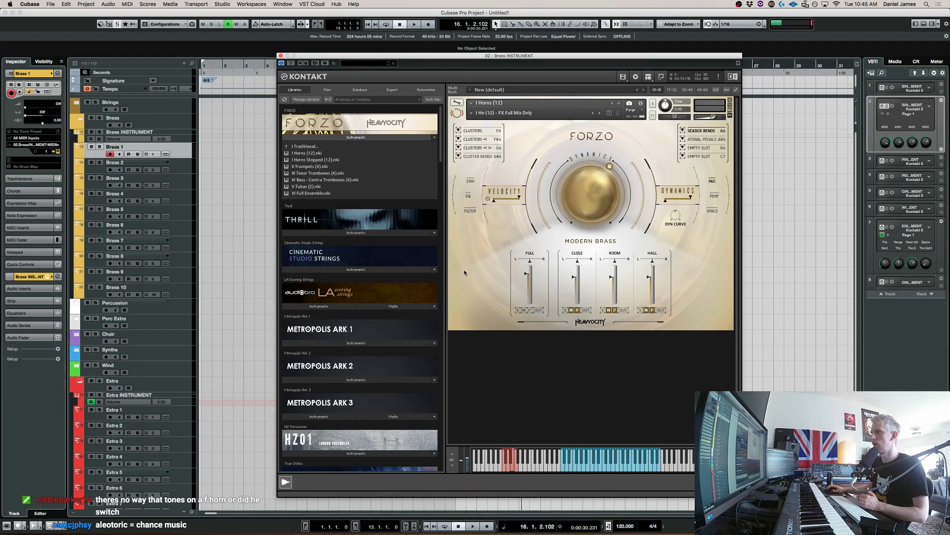
{"action": "left_click", "coordinate": [328, 153]}
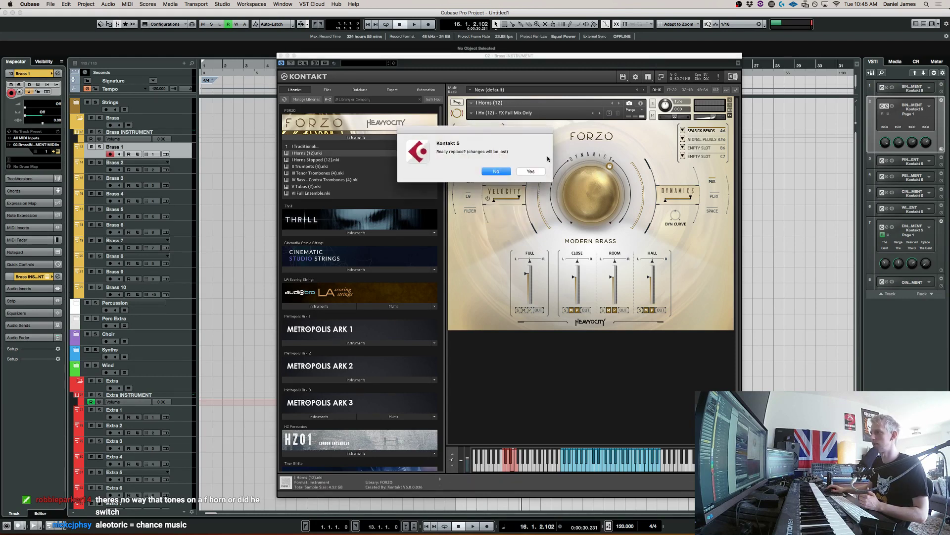
{"action": "key", "text": "Return"}
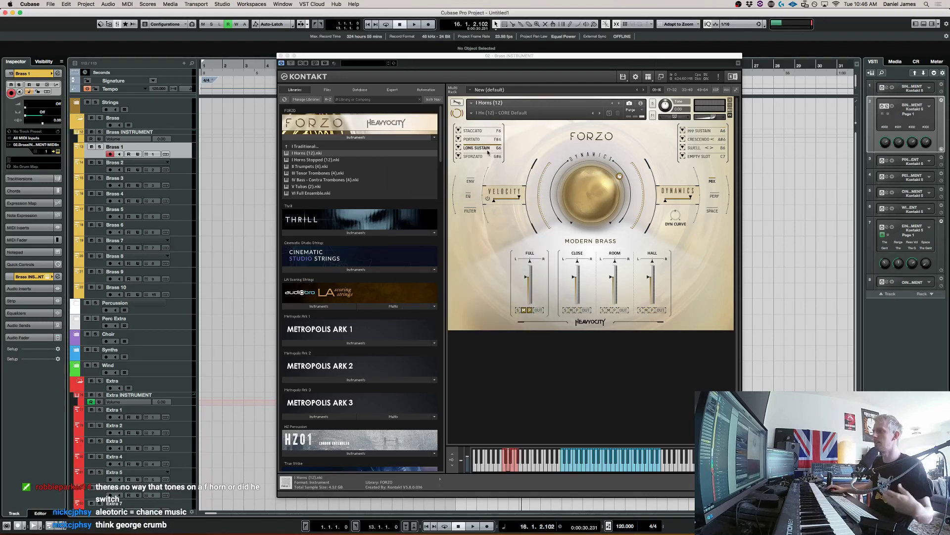
Replace the Sforzato articulation with Cluster Crescendo in its slot
{"action": "left_click", "coordinate": [477, 157]}
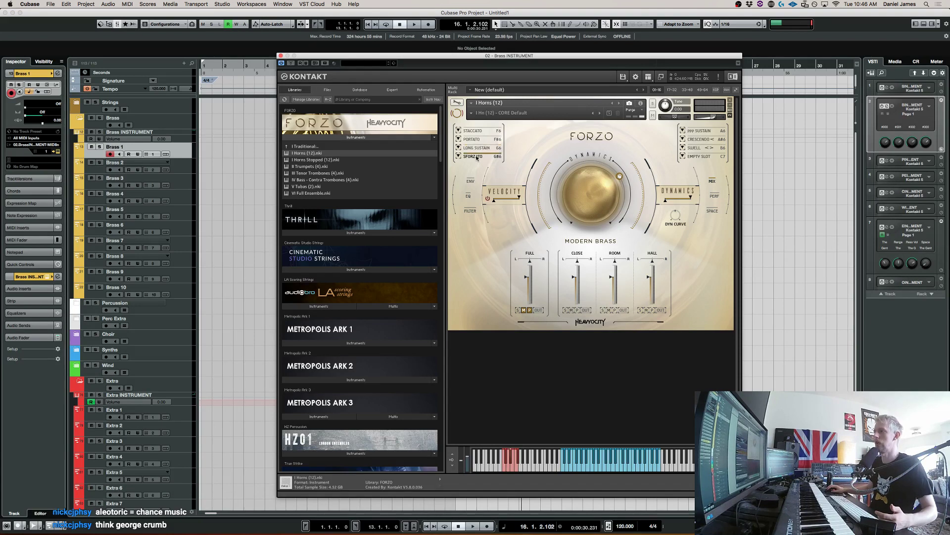
{"action": "left_click", "coordinate": [458, 156]}
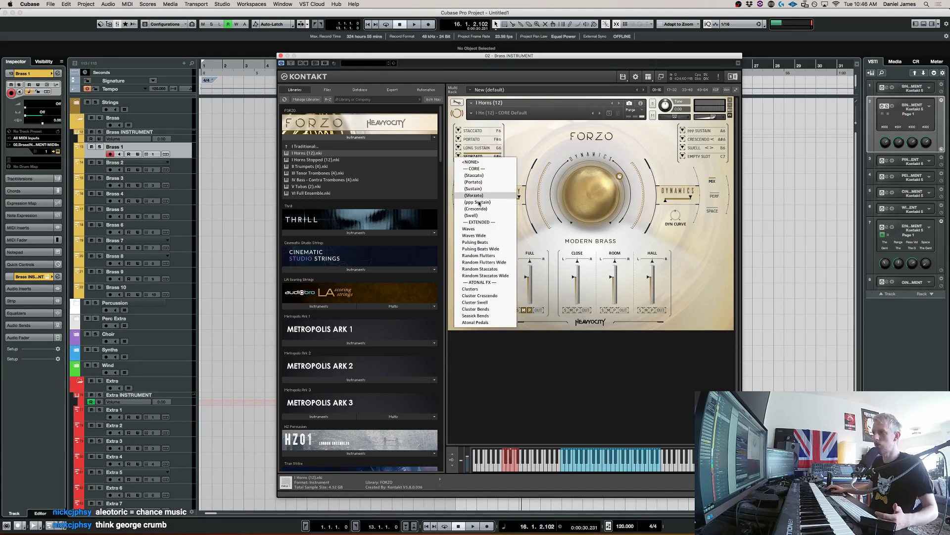
{"action": "left_click", "coordinate": [480, 296]}
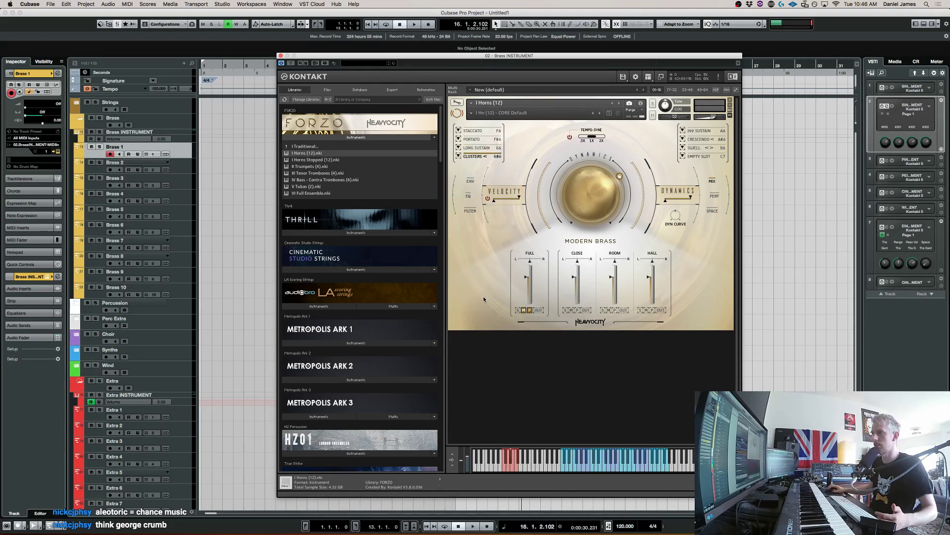
Assign Pulsing Beats, Random Flutters and Seasick Bends to the A6, A#6 and B6 articulation slots
{"action": "left_click", "coordinate": [682, 130]}
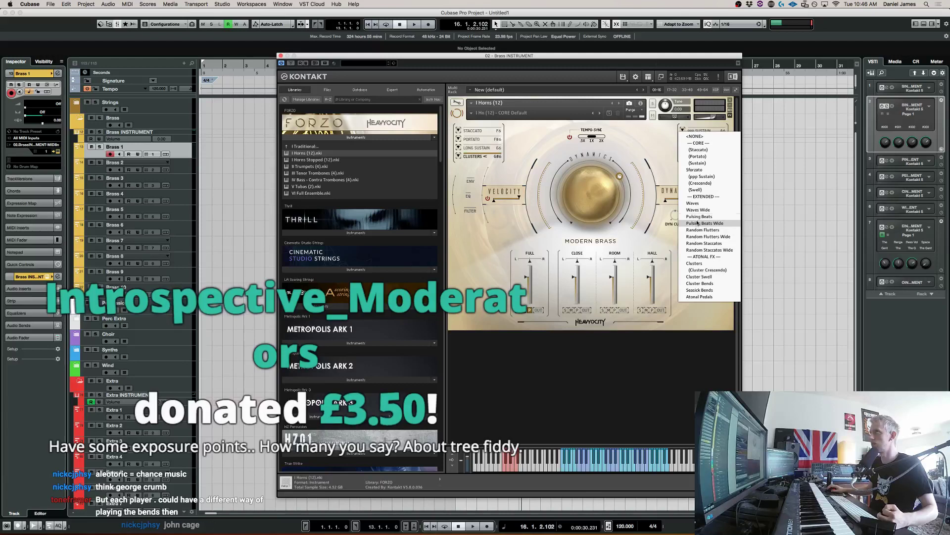
{"action": "left_click", "coordinate": [711, 217]}
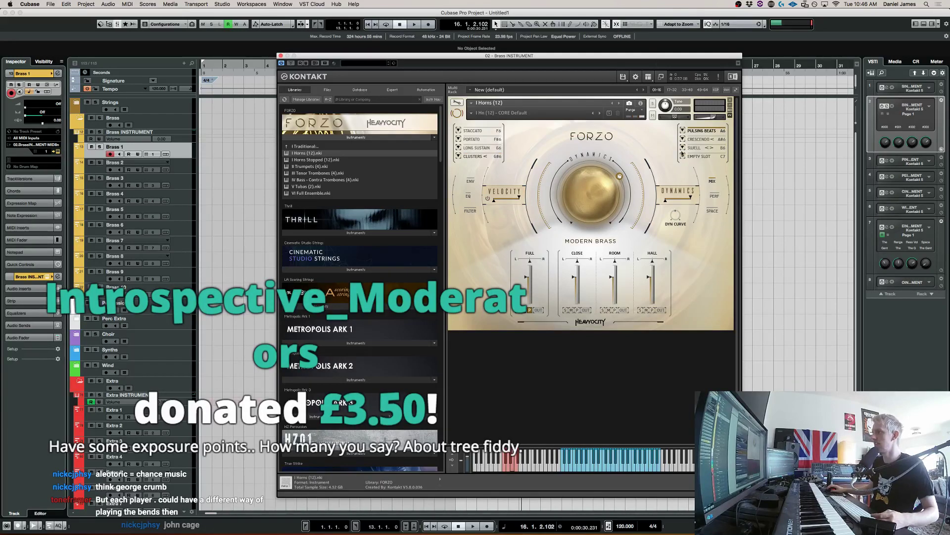
{"action": "left_click", "coordinate": [682, 141]}
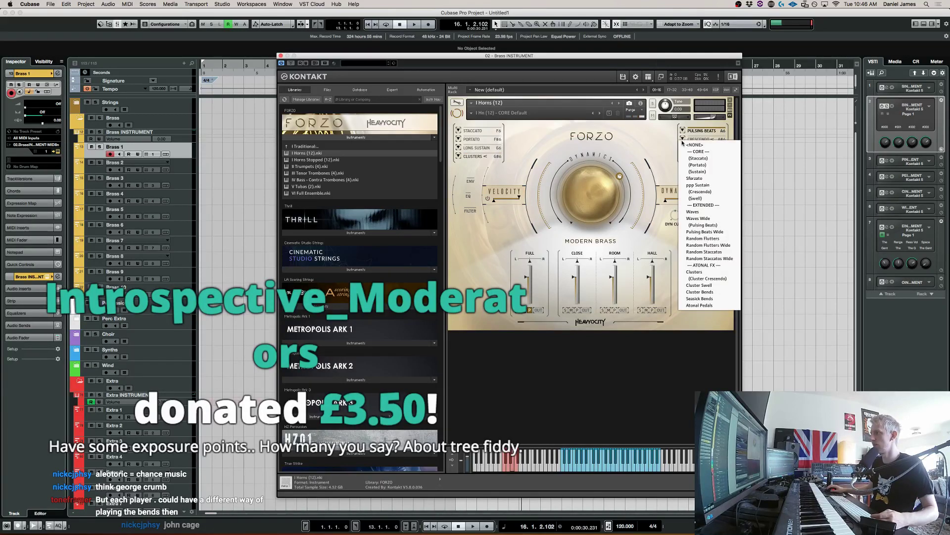
{"action": "left_click", "coordinate": [701, 238]}
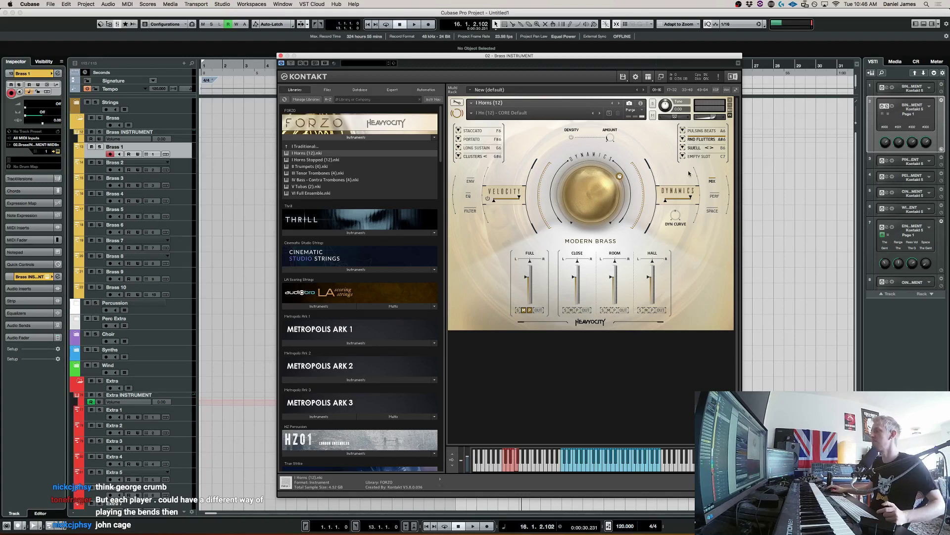
{"action": "left_click", "coordinate": [684, 148]}
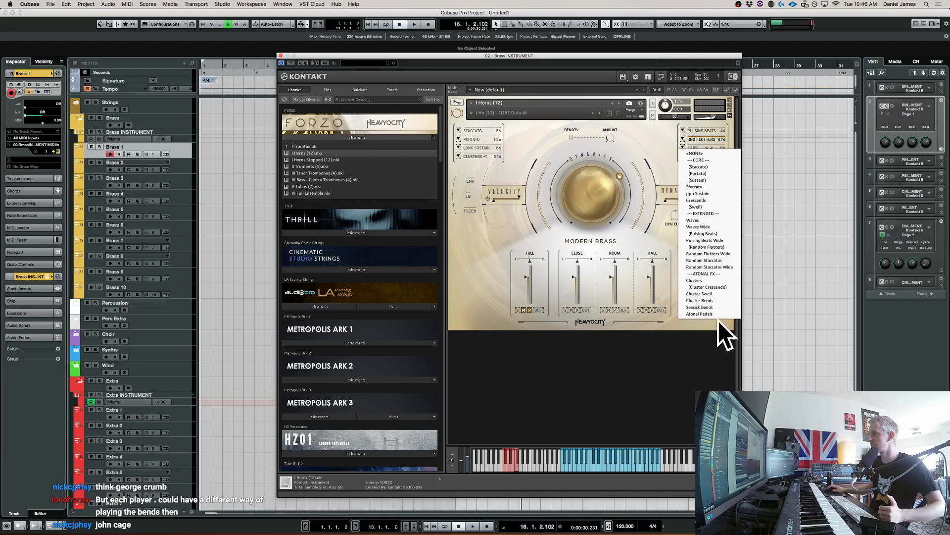
{"action": "left_click", "coordinate": [701, 307]}
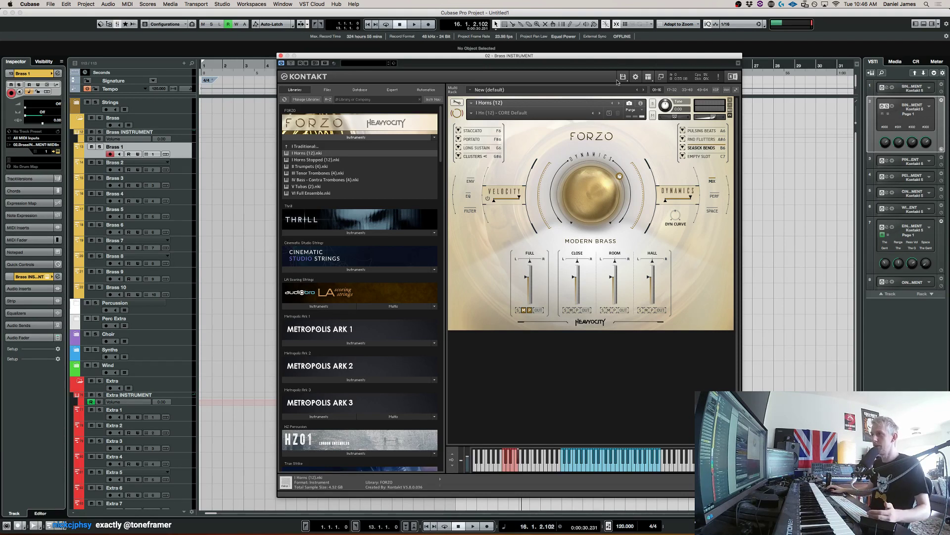
Empty every articulation slot except Staccato, and select Staccato for playing
{"action": "left_click", "coordinate": [469, 139]}
{"action": "left_click", "coordinate": [470, 144]}
{"action": "left_click", "coordinate": [463, 148]}
{"action": "left_click", "coordinate": [462, 153]}
{"action": "left_click", "coordinate": [460, 155]}
{"action": "left_click", "coordinate": [471, 163]}
{"action": "left_click", "coordinate": [684, 131]}
{"action": "left_click", "coordinate": [693, 134]}
{"action": "left_click", "coordinate": [683, 139]}
{"action": "left_click", "coordinate": [688, 145]}
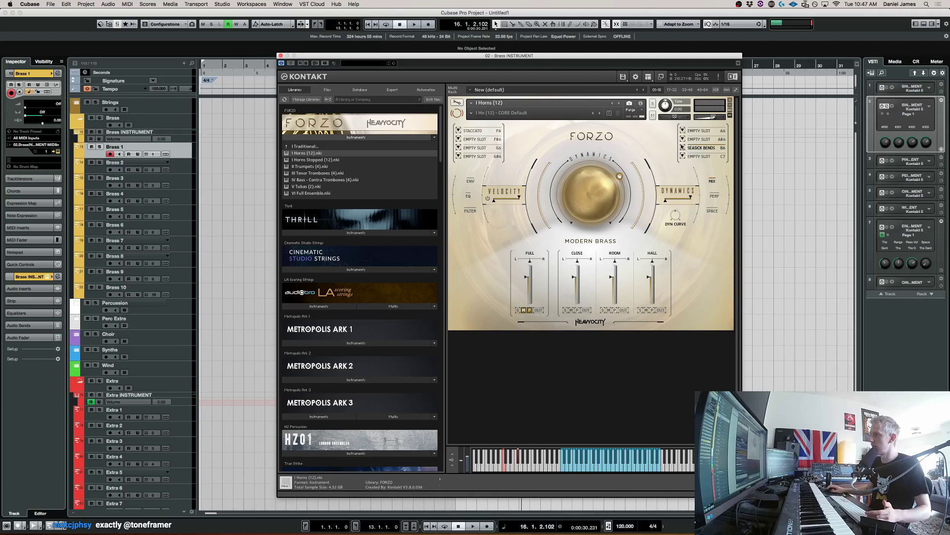
{"action": "left_click", "coordinate": [683, 147]}
{"action": "left_click", "coordinate": [686, 153]}
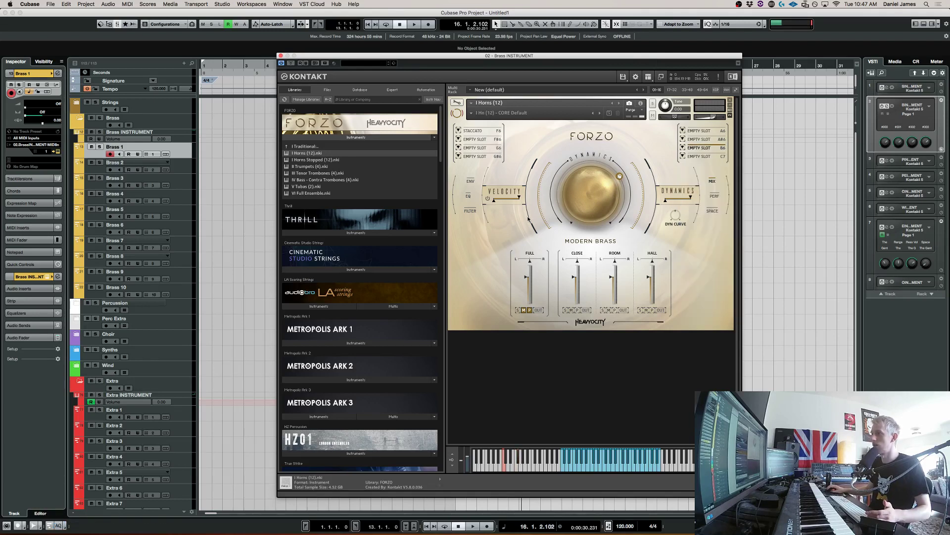
{"action": "left_click", "coordinate": [478, 131]}
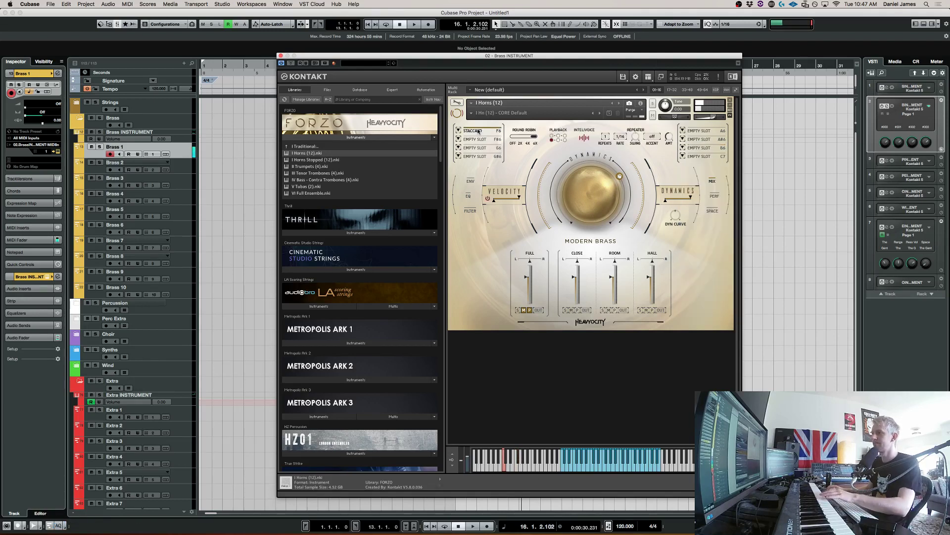
Load I Horns Stopped (12) in place of the horns, and audition the stopped crescendo and stopped waves
{"action": "left_click_drag", "start_coordinate": [341, 160], "coordinate": [609, 169]}
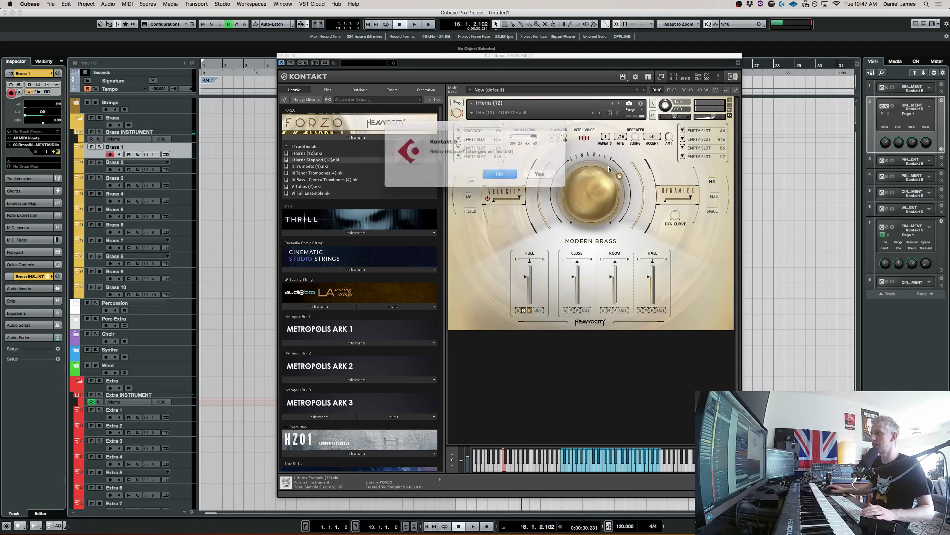
{"action": "left_click", "coordinate": [541, 171]}
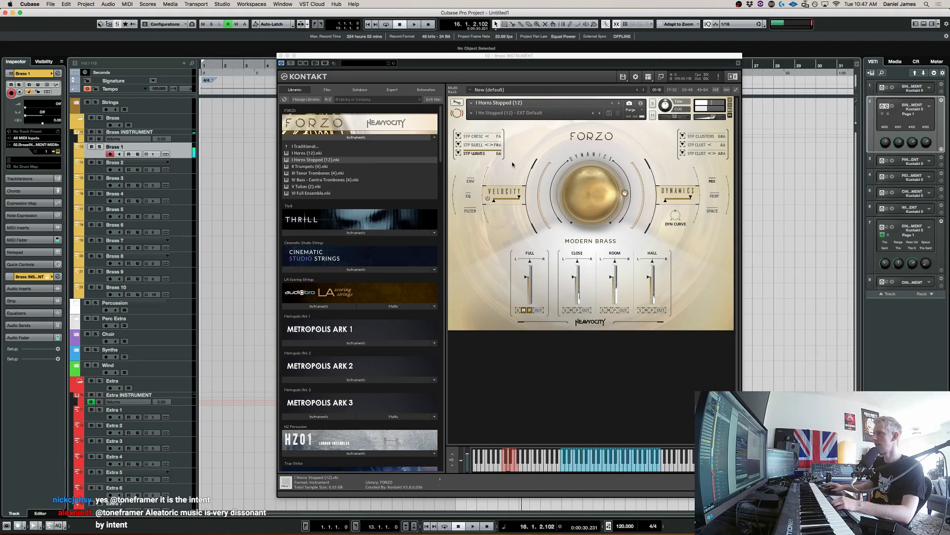
{"action": "left_click", "coordinate": [479, 138]}
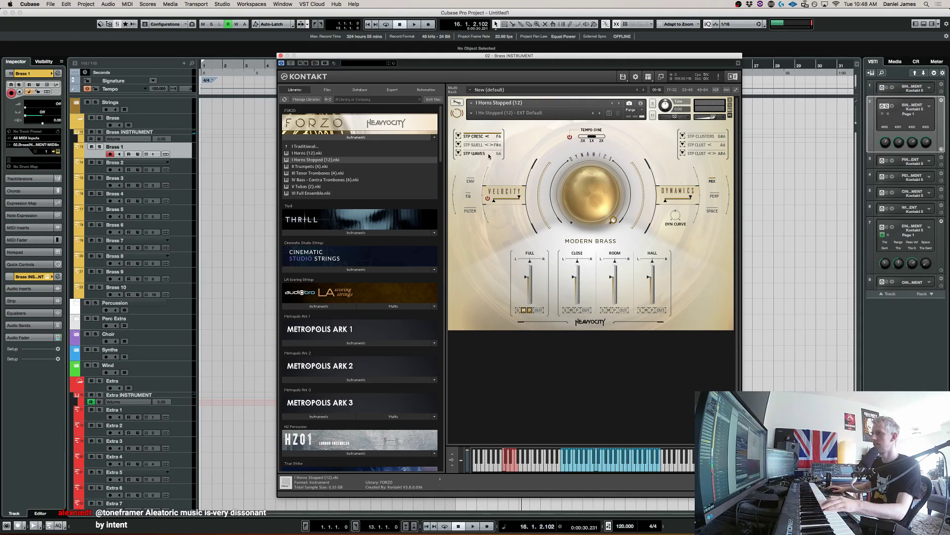
{"action": "left_click", "coordinate": [489, 155]}
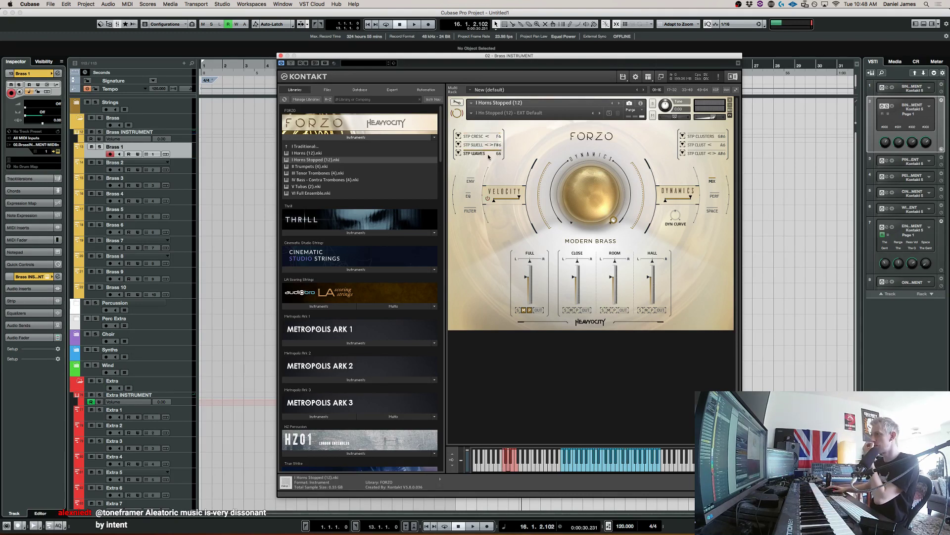
Load the EXT Full Mix Only snapshot for the stopped horns
{"action": "left_click", "coordinate": [472, 113]}
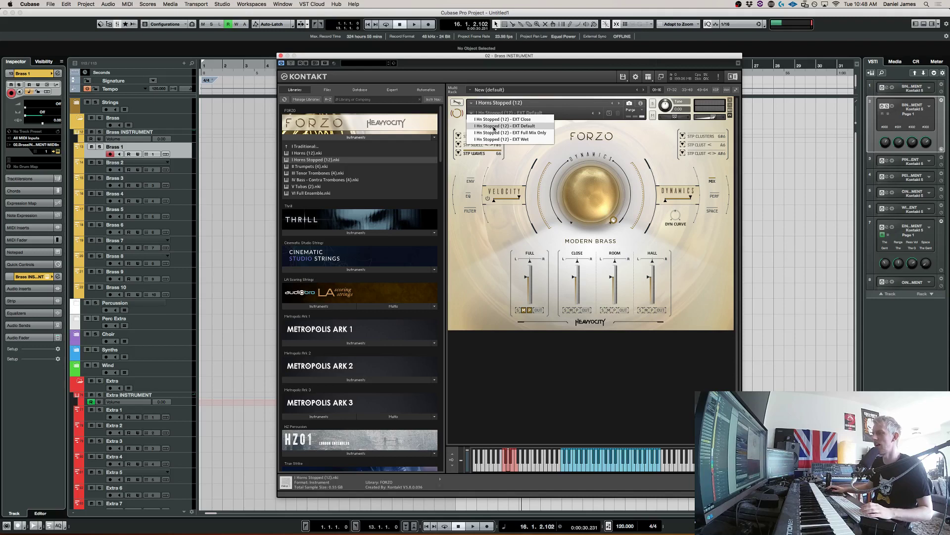
{"action": "left_click", "coordinate": [521, 159]}
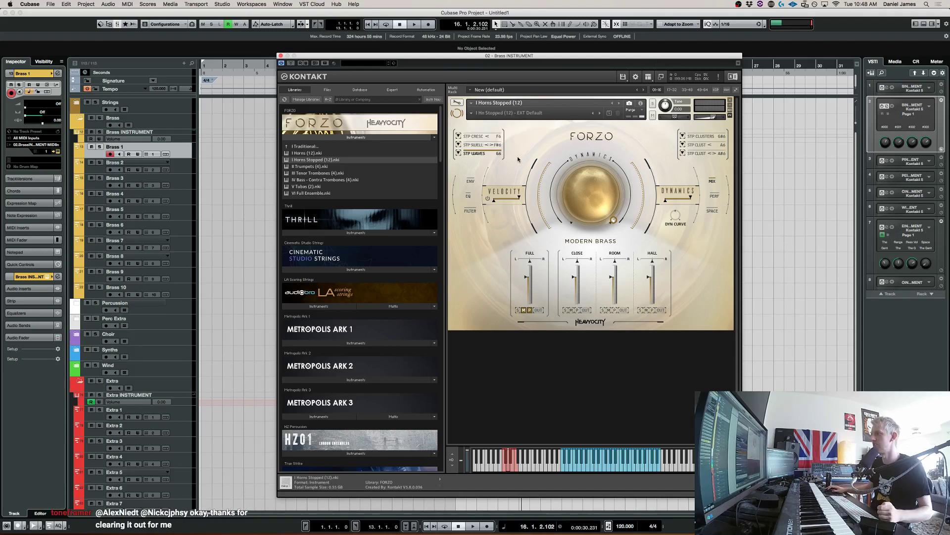
{"action": "left_click", "coordinate": [474, 113]}
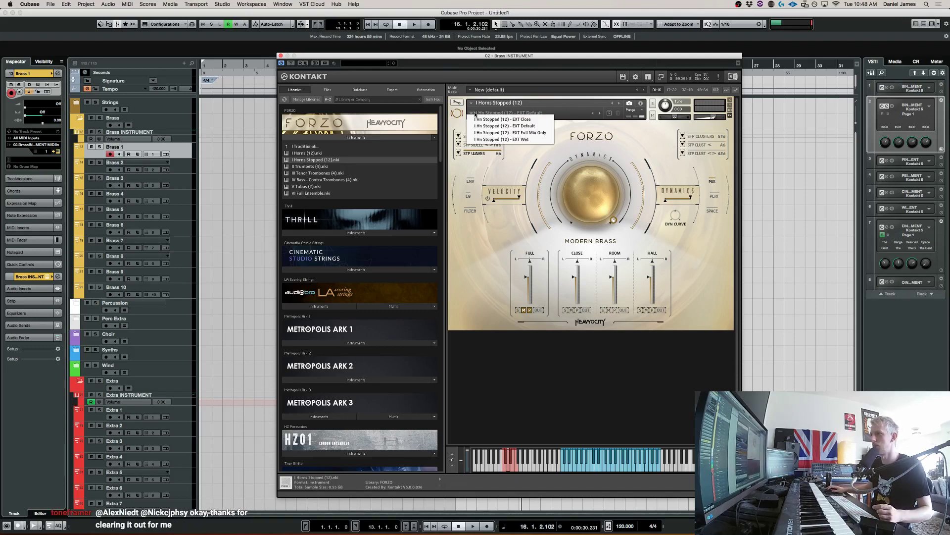
{"action": "left_click", "coordinate": [523, 132]}
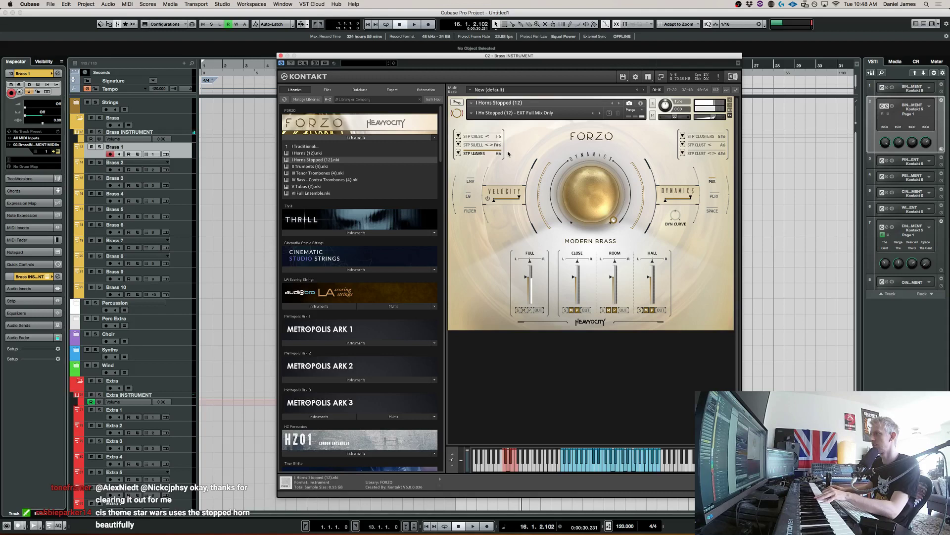
Reload I Horns Stopped (12) with its EXT Default snapshot
{"action": "left_click", "coordinate": [471, 114]}
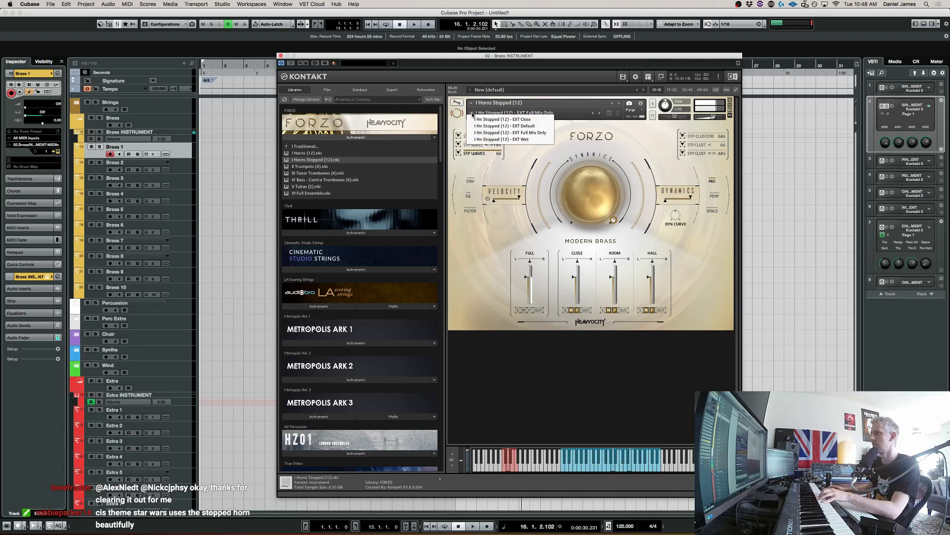
{"action": "left_click", "coordinate": [471, 103]}
{"action": "left_click", "coordinate": [471, 103]}
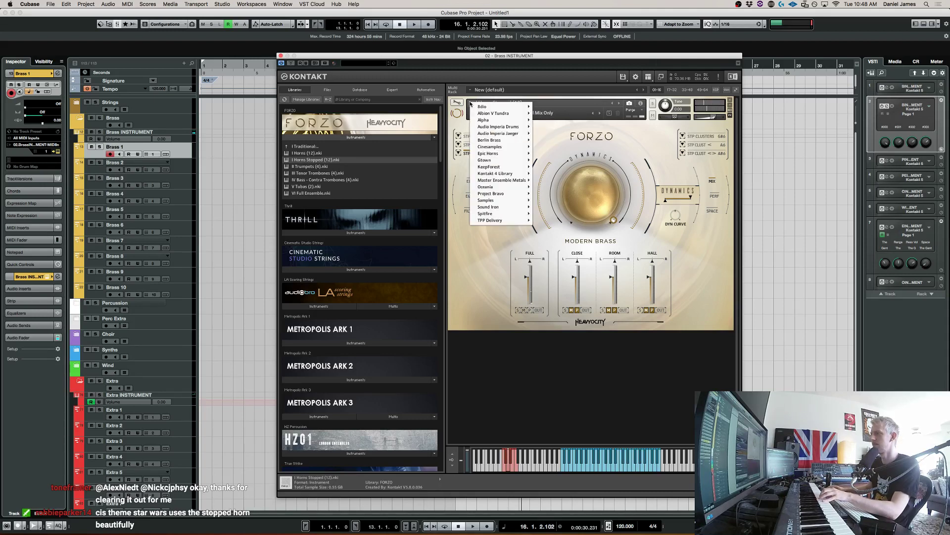
{"action": "left_click", "coordinate": [453, 135]}
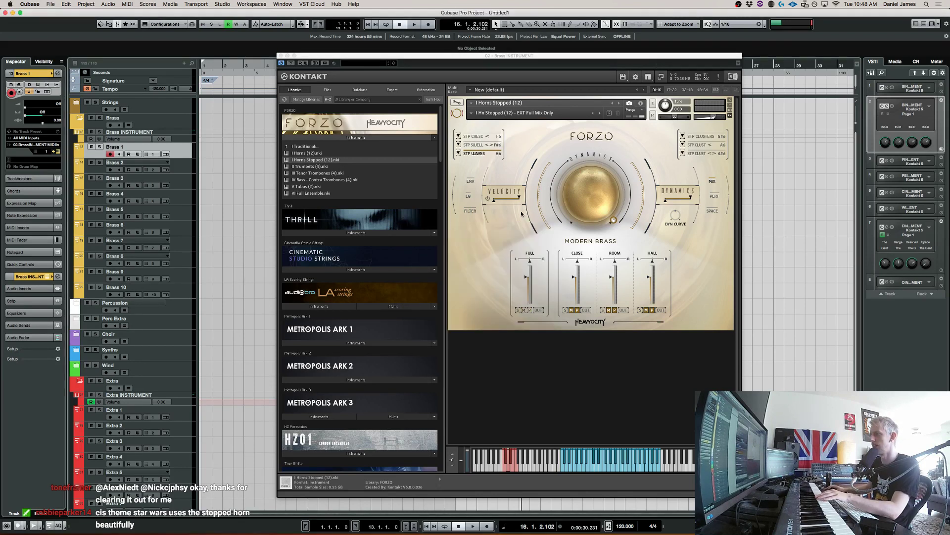
Select the stopped crescendo, view the articulations its slot offers, and audition the stopped cluster articulations
{"action": "left_click", "coordinate": [480, 139]}
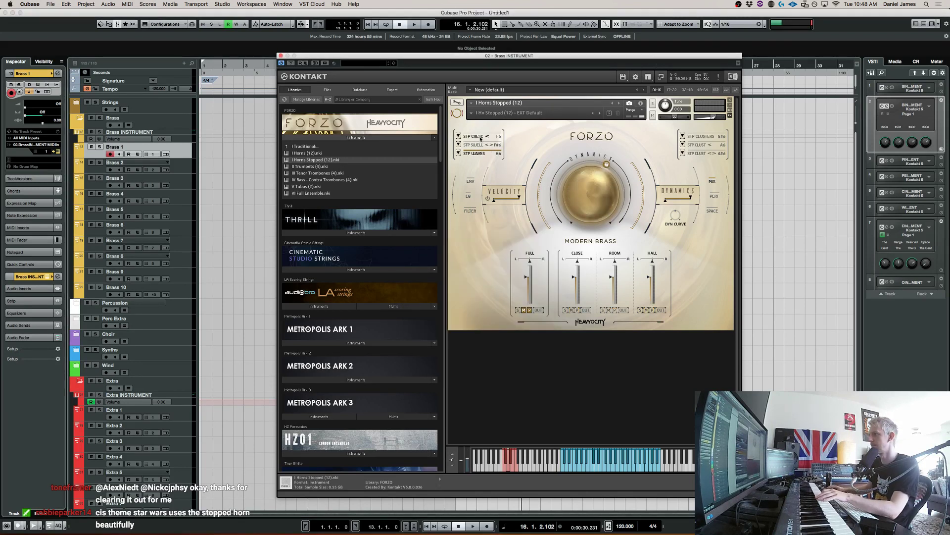
{"action": "left_click", "coordinate": [479, 140]}
{"action": "left_click", "coordinate": [458, 136]}
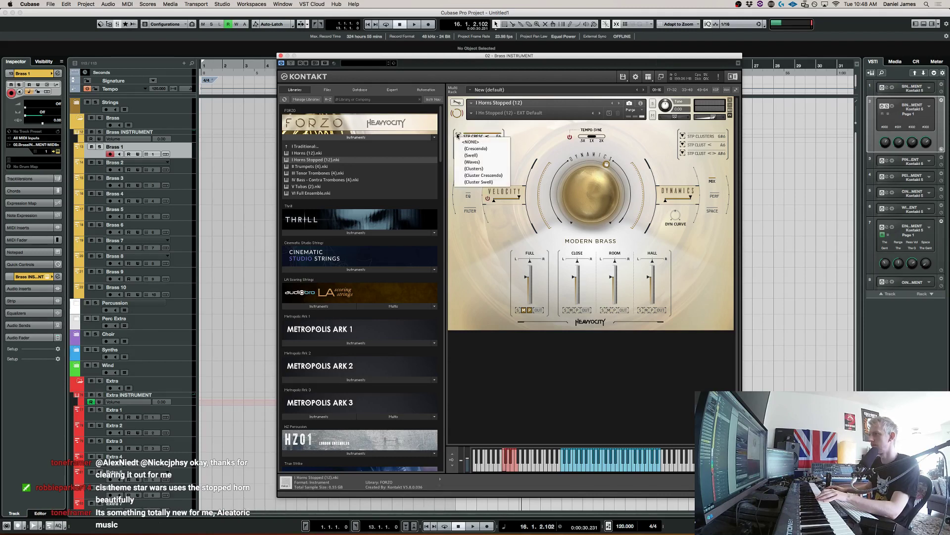
{"action": "left_click", "coordinate": [475, 155]}
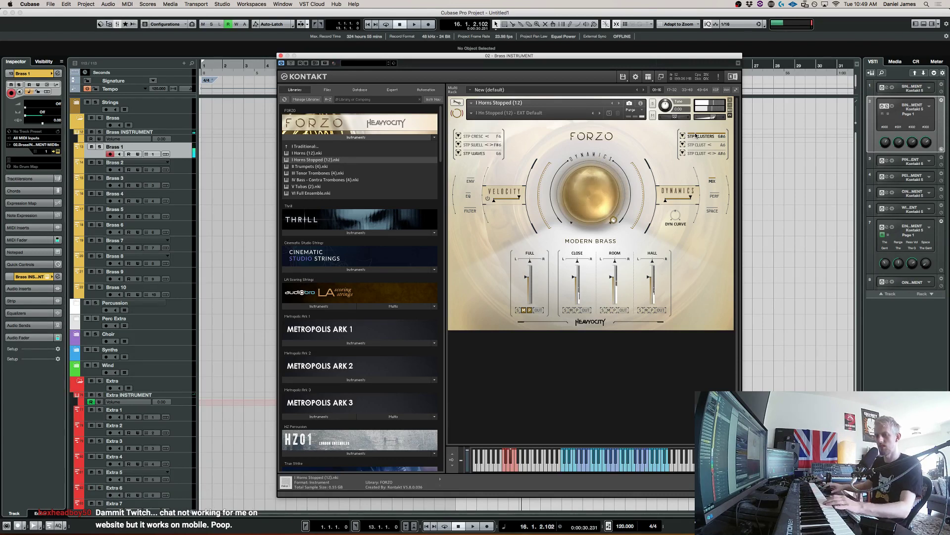
{"action": "left_click", "coordinate": [707, 146]}
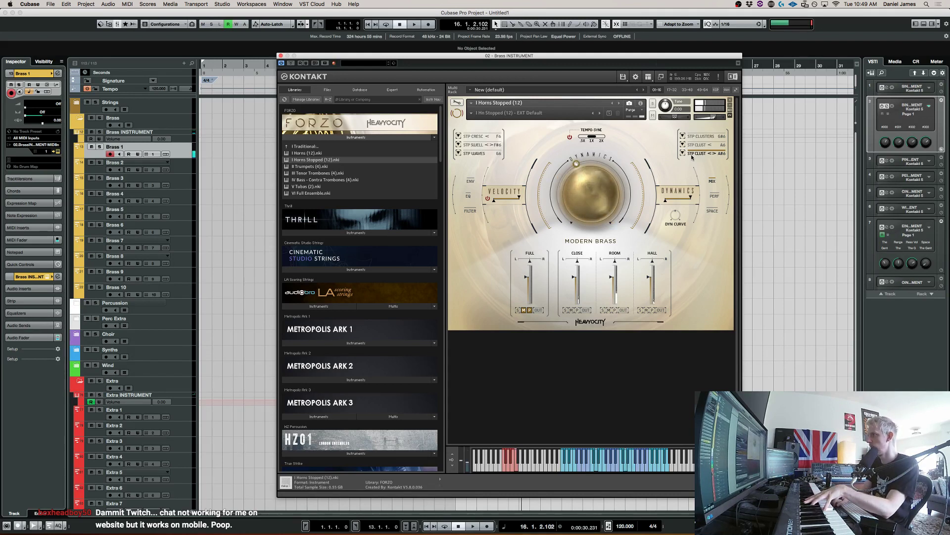
Load II Trumpets (4) in place of the stopped horns, and show its Space page with delay and reverb
{"action": "double_click", "coordinate": [329, 167]}
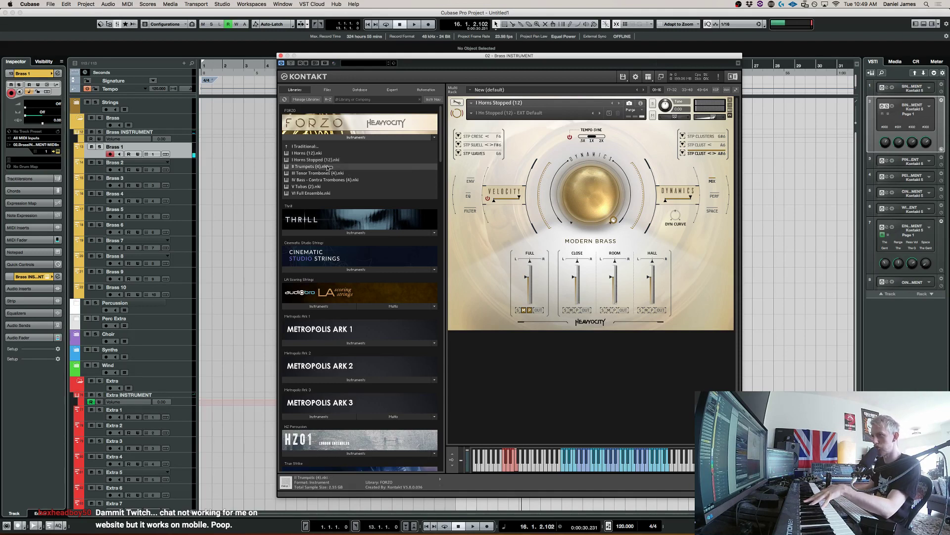
{"action": "left_click", "coordinate": [531, 171]}
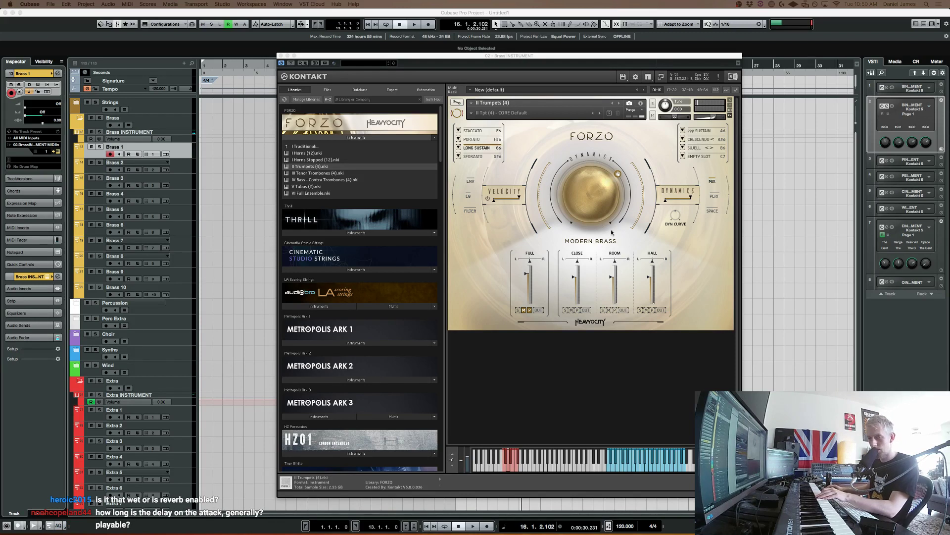
{"action": "left_click", "coordinate": [713, 216]}
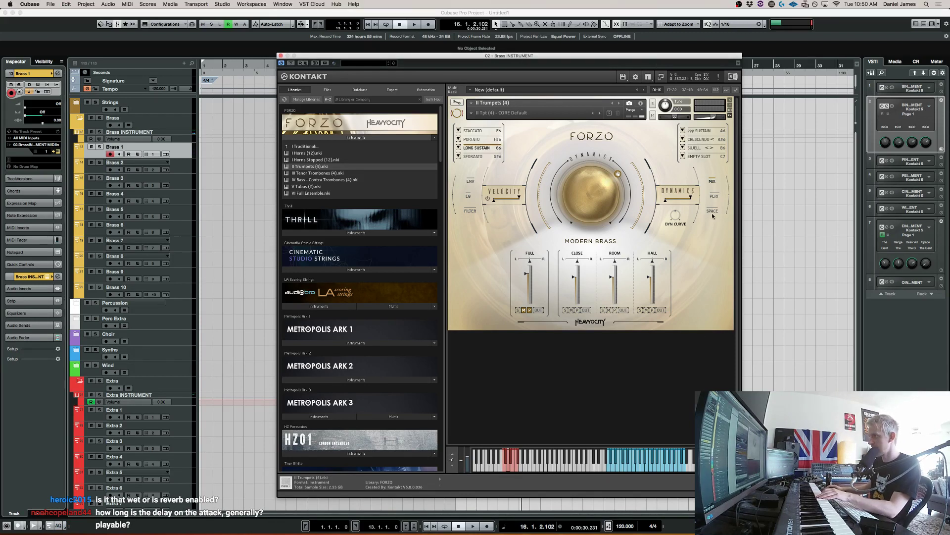
{"action": "left_click", "coordinate": [713, 211]}
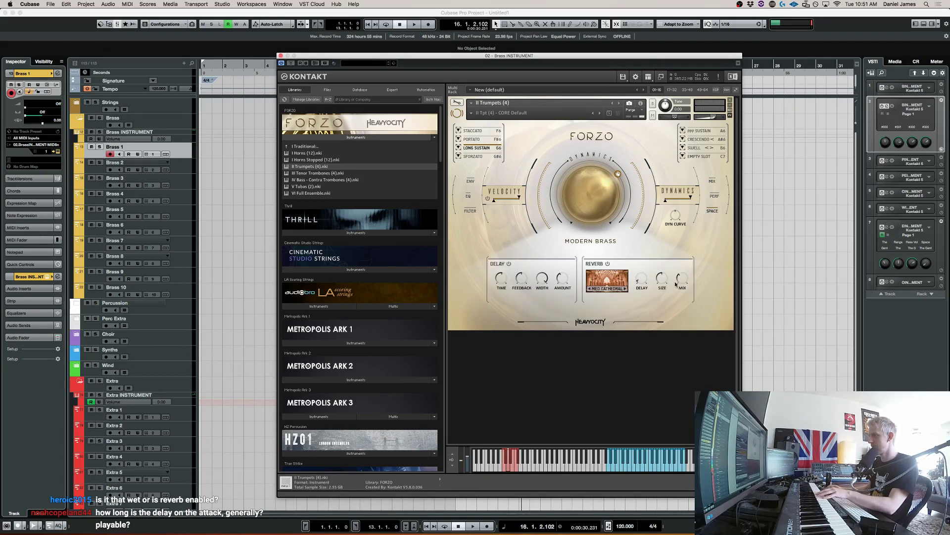
Toggle the trumpets' Med Cathedral reverb and raise its mix amount
{"action": "left_click", "coordinate": [607, 264]}
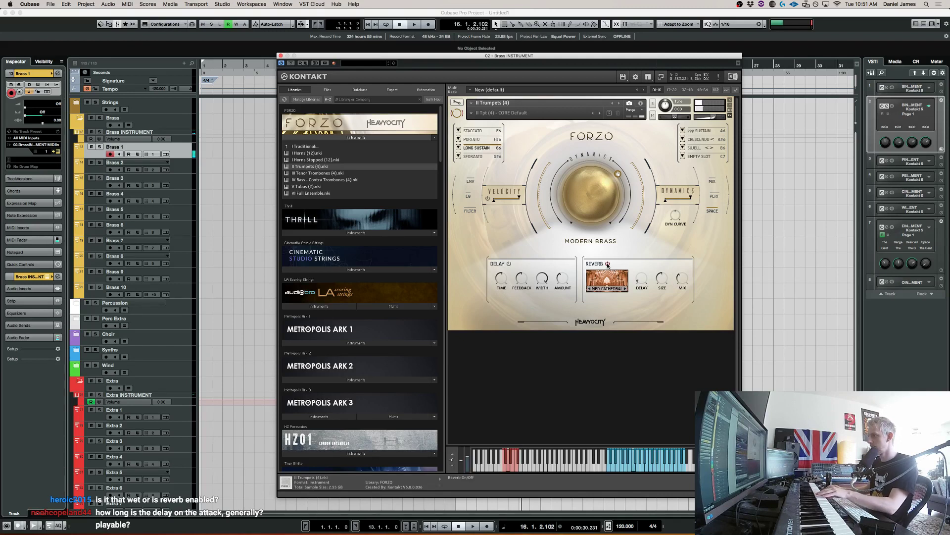
{"action": "mouse_move", "coordinate": [682, 278]}
{"action": "left_mouse_down"}
{"action": "mouse_move", "coordinate": [680, 262]}
{"action": "mouse_move", "coordinate": [683, 271]}
{"action": "left_mouse_up"}
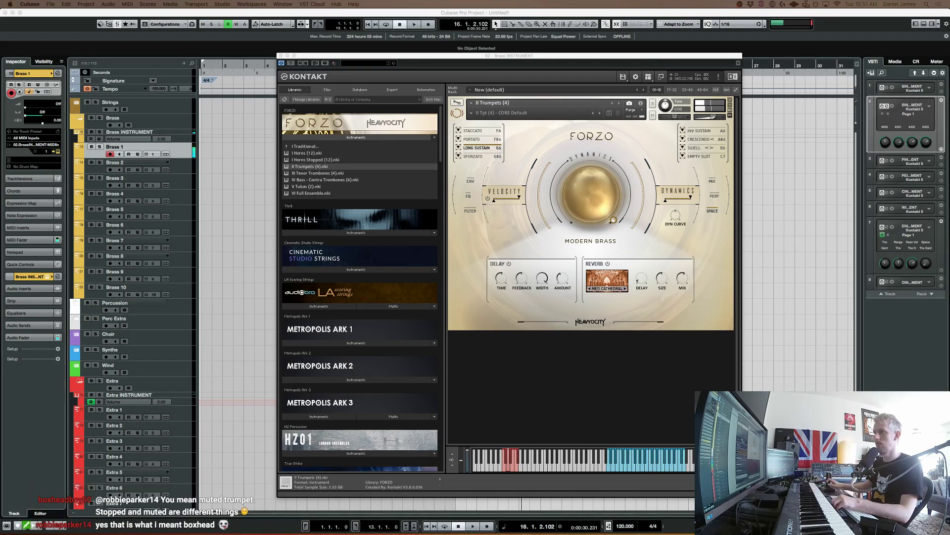
Select the trumpets' staccato articulation, try its round robin settings, and set round robin to 6X
{"action": "left_click", "coordinate": [483, 132]}
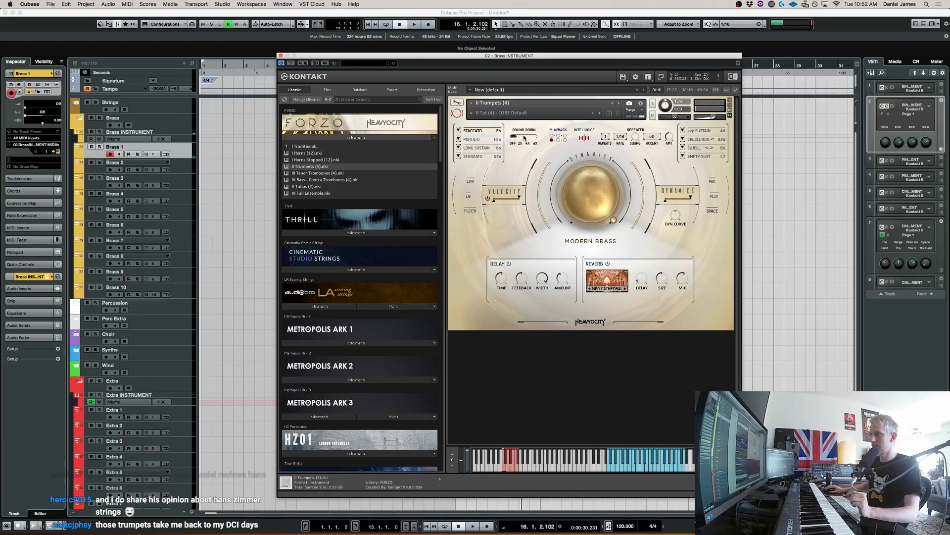
{"action": "left_click_drag", "start_coordinate": [516, 137], "coordinate": [523, 138]}
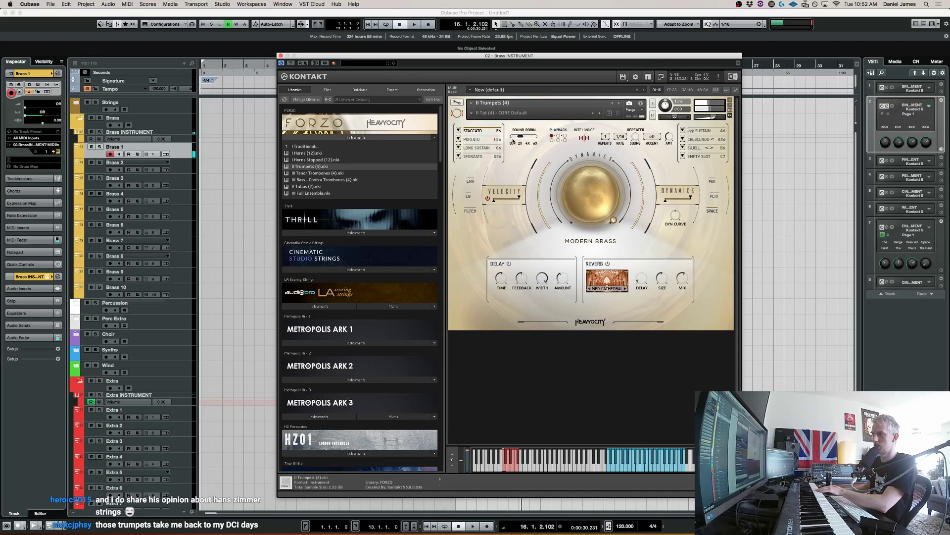
{"action": "left_click_drag", "start_coordinate": [521, 139], "coordinate": [527, 138]}
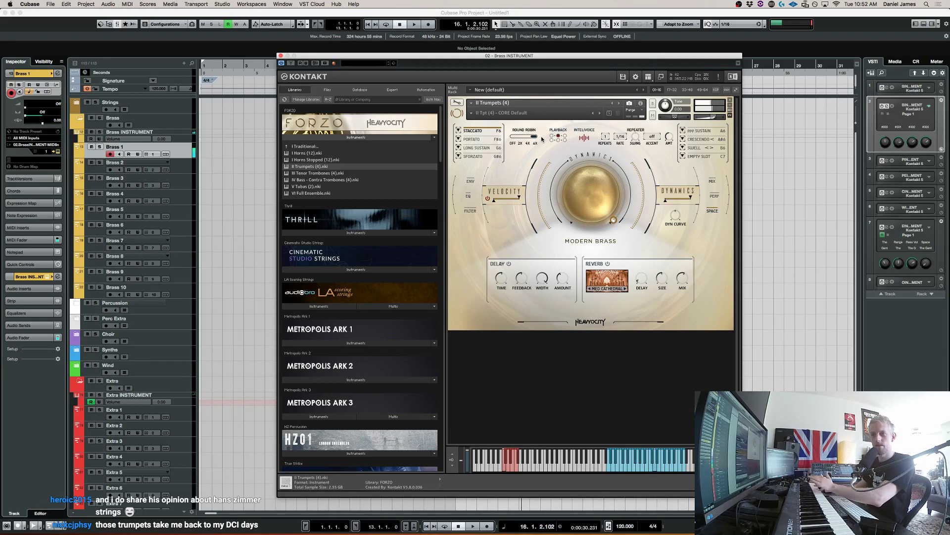
Set the staccato repeater to 2 repeats and try the rates 1/32T, 1/32 and 1/16
{"action": "left_click", "coordinate": [605, 136]}
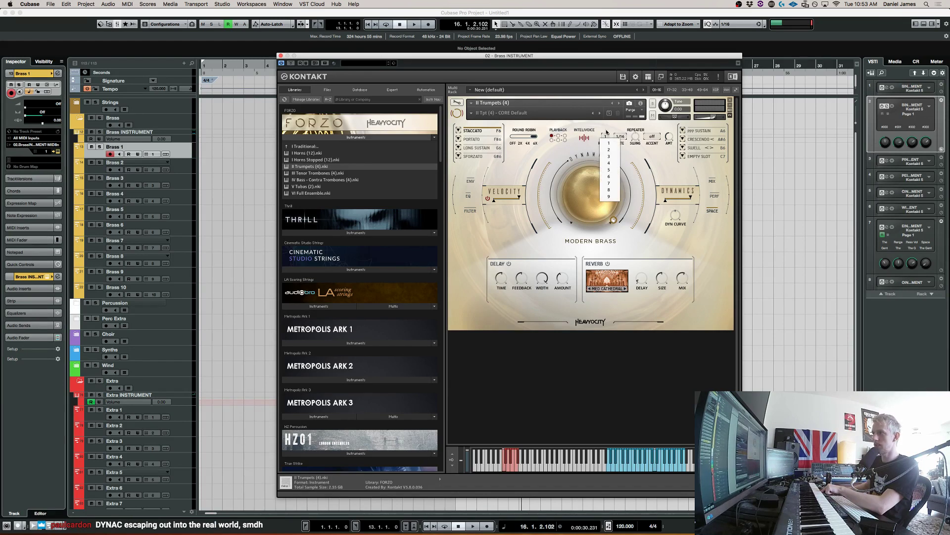
{"action": "left_click", "coordinate": [614, 152]}
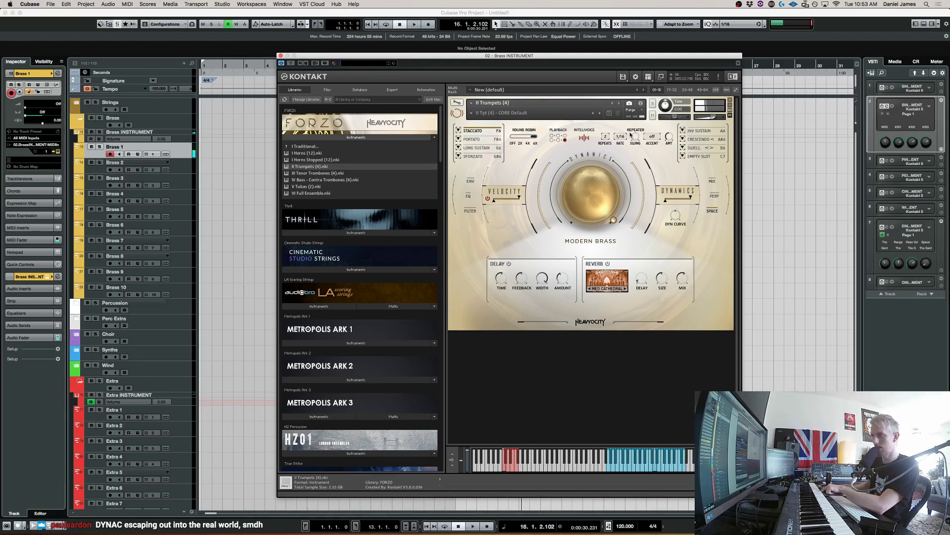
{"action": "left_click", "coordinate": [627, 137]}
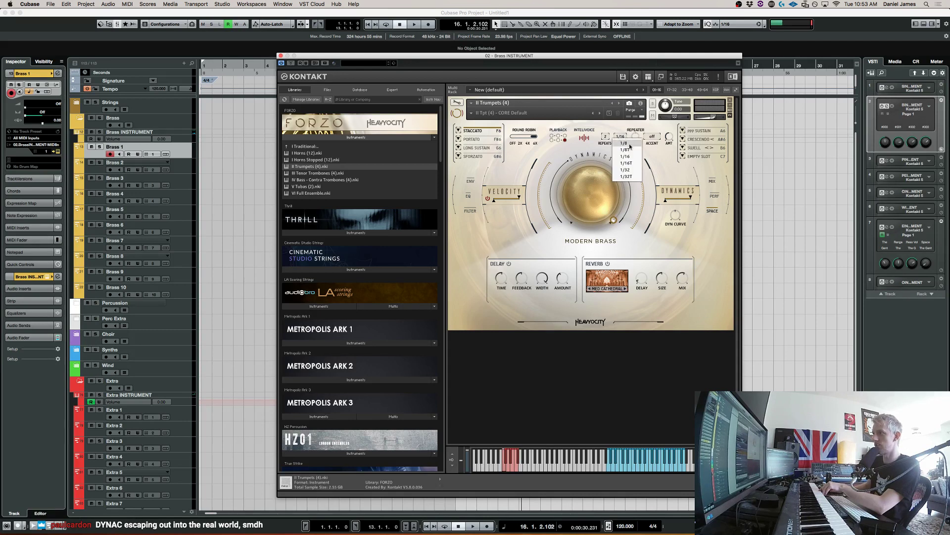
{"action": "left_click", "coordinate": [627, 177]}
{"action": "left_click", "coordinate": [620, 137]}
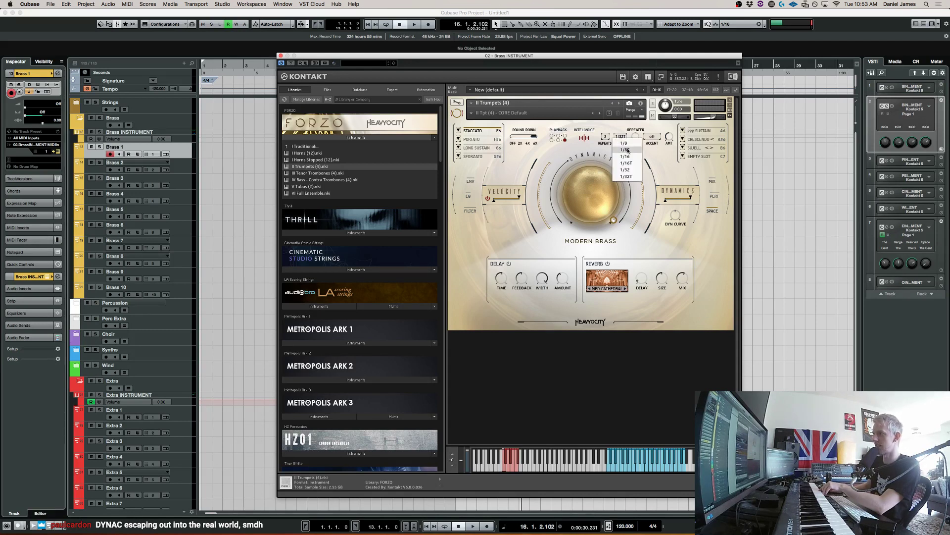
{"action": "left_click", "coordinate": [629, 171]}
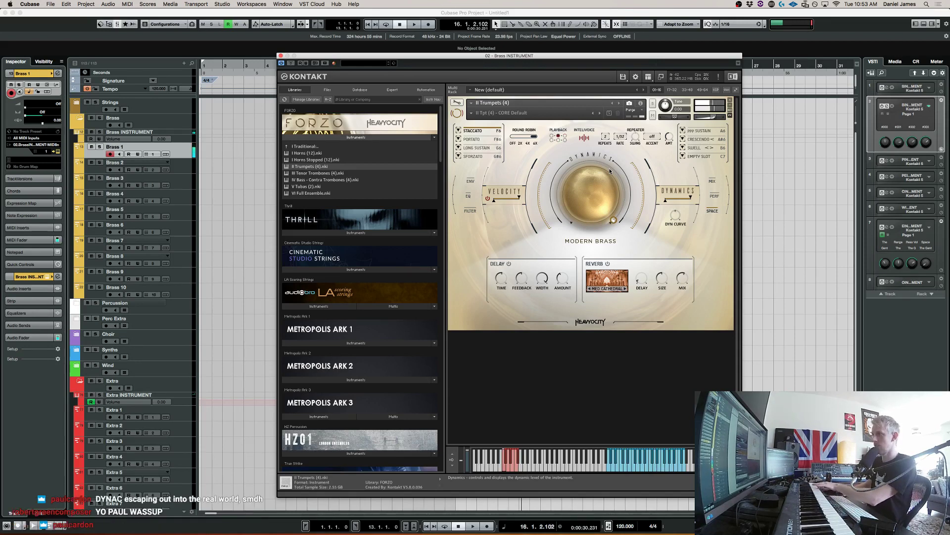
{"action": "left_click", "coordinate": [618, 135]}
{"action": "left_click", "coordinate": [625, 157]}
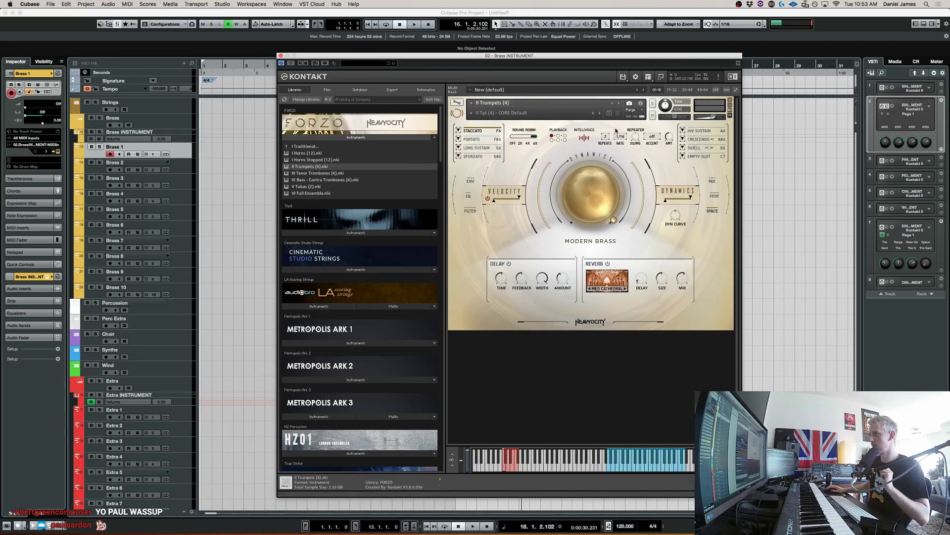
Set the staccato repeater to 5 repeats at a 1/32 rate
{"action": "left_click", "coordinate": [621, 137]}
{"action": "left_click", "coordinate": [633, 170]}
{"action": "left_click", "coordinate": [605, 137]}
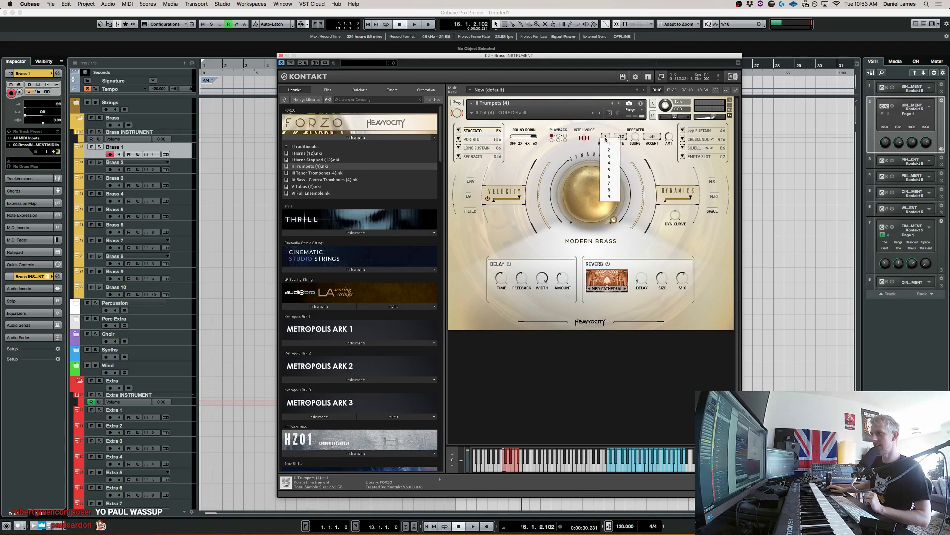
{"action": "left_click", "coordinate": [616, 171]}
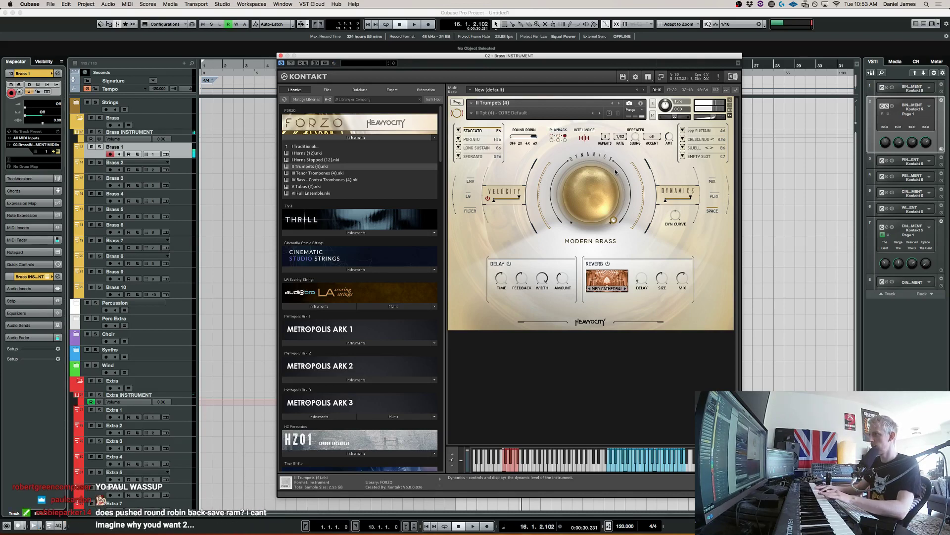
Slow the repeater rate to 1/16 and set the project tempo to 90 BPM
{"action": "left_click", "coordinate": [620, 136]}
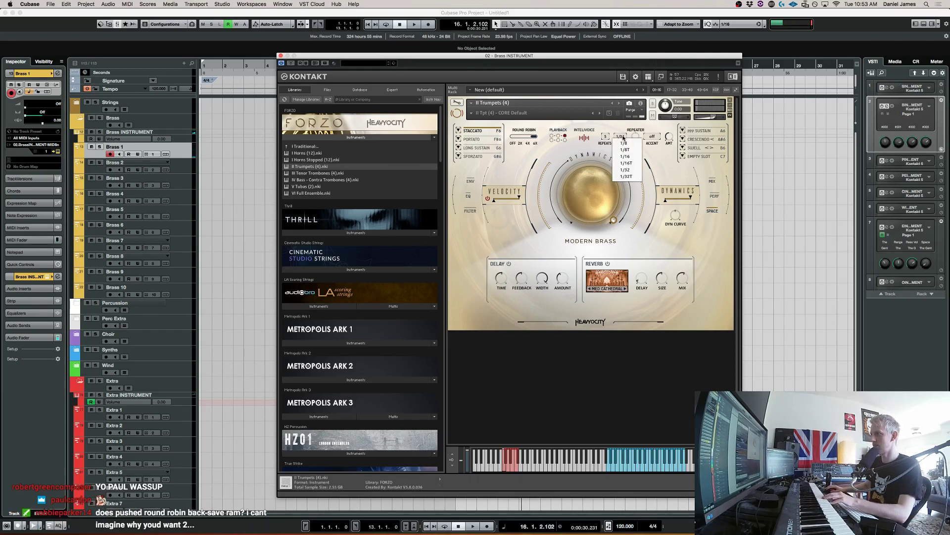
{"action": "left_click", "coordinate": [627, 164]}
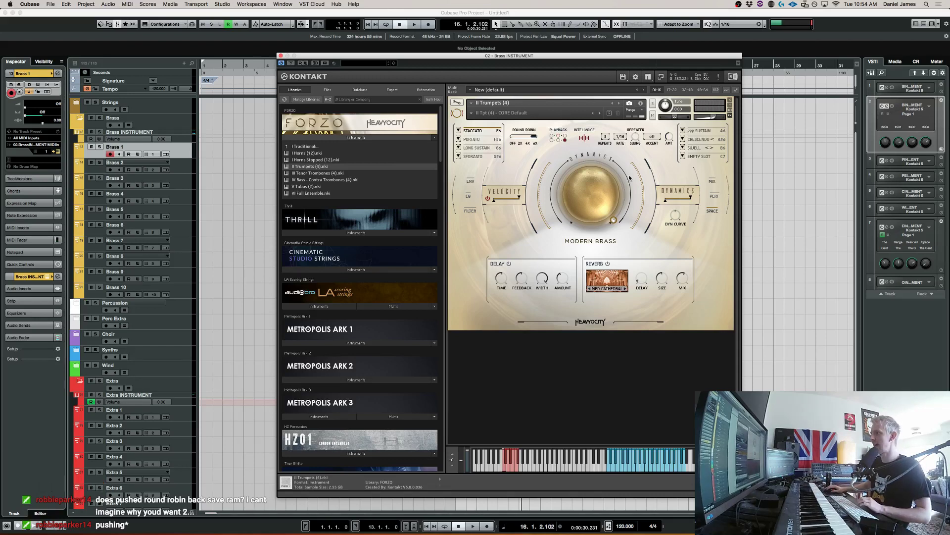
{"action": "left_click", "coordinate": [627, 526]}
{"action": "type", "text": "90"}
{"action": "key", "text": "Return"}
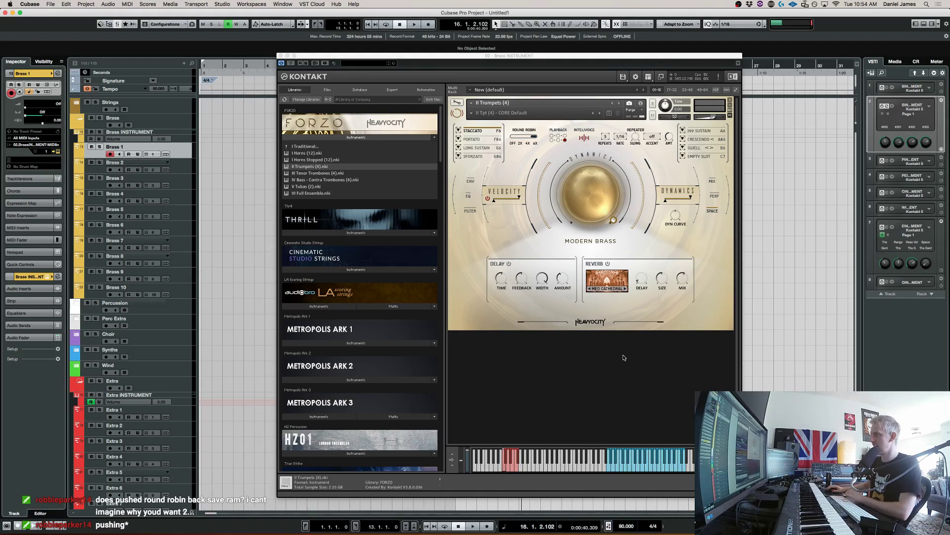
Compare the repeater at a 1/32 rate with 1/16, leaving the rate at 1/16
{"action": "left_click", "coordinate": [622, 138]}
{"action": "left_click", "coordinate": [626, 168]}
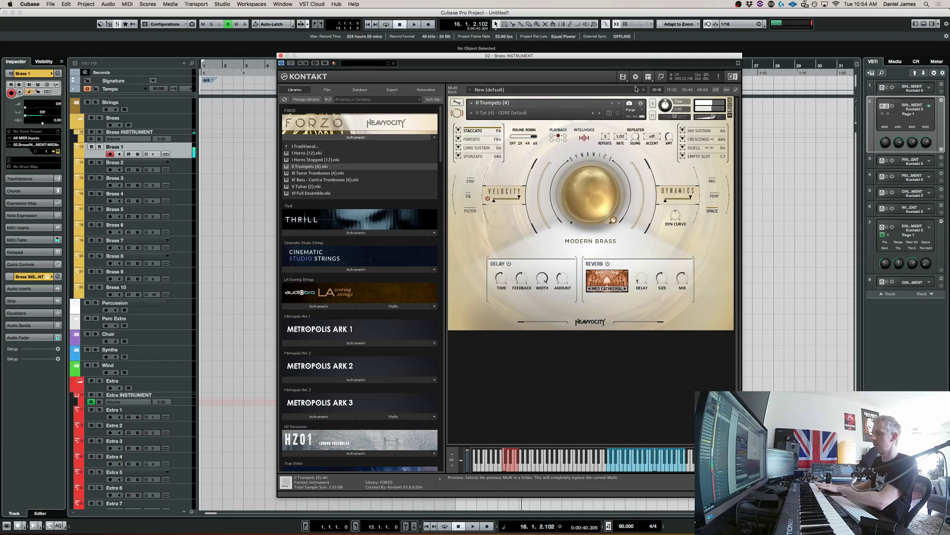
{"action": "left_click", "coordinate": [620, 137]}
{"action": "left_click", "coordinate": [629, 158]}
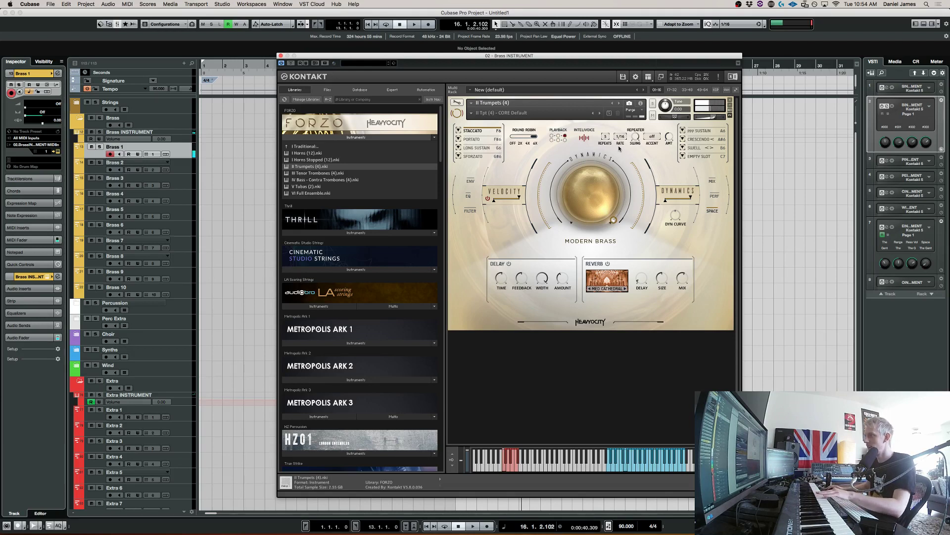
{"action": "left_click", "coordinate": [619, 137]}
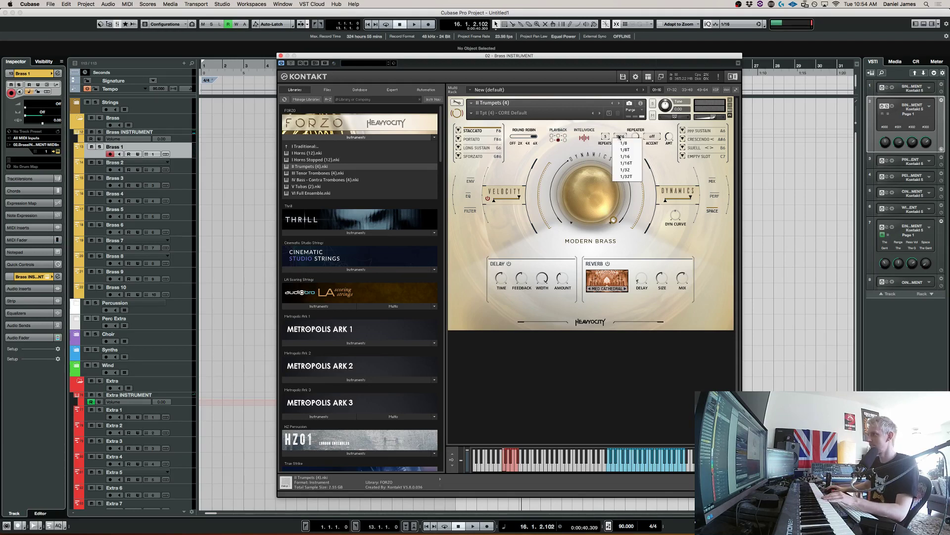
{"action": "left_click", "coordinate": [637, 136]}
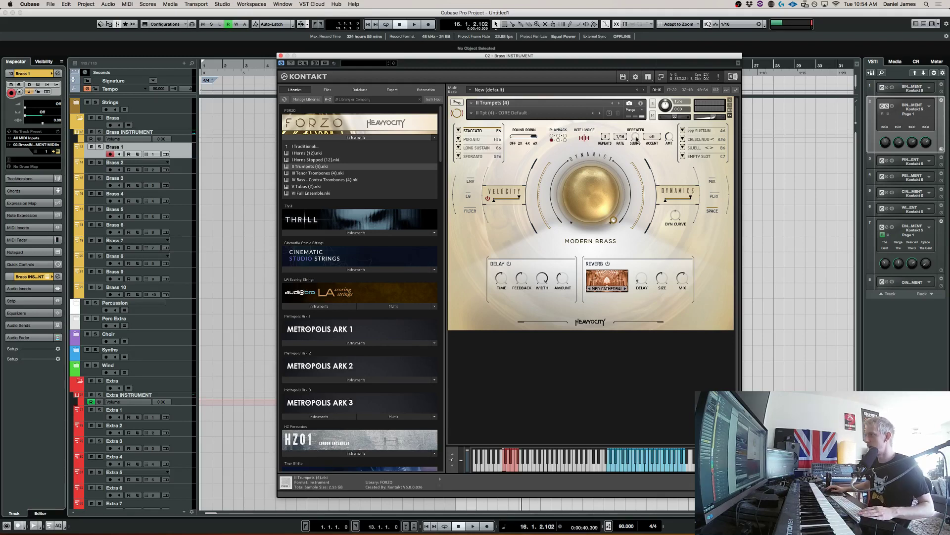
Try the repeater's Pairs accent, and apply the Triples accent with 8 repeats
{"action": "left_click", "coordinate": [652, 137]}
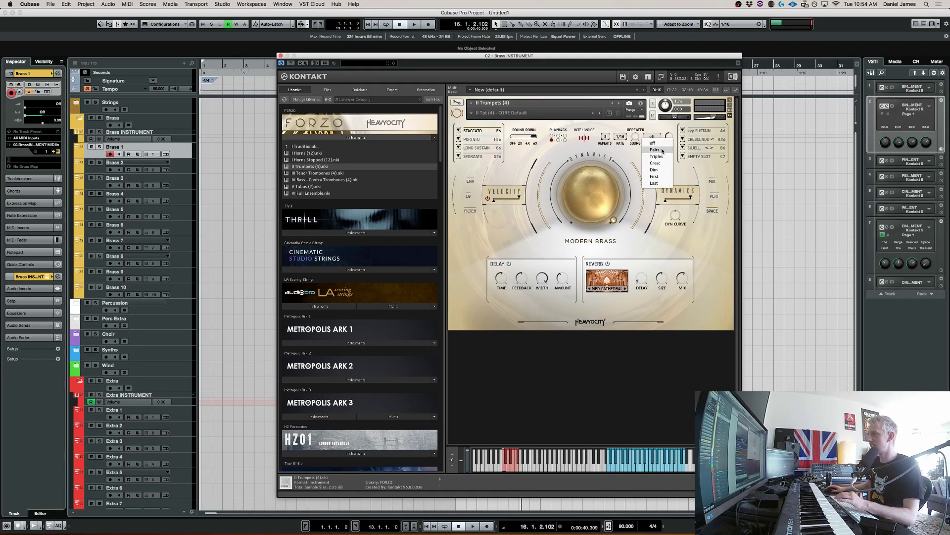
{"action": "left_click", "coordinate": [656, 149]}
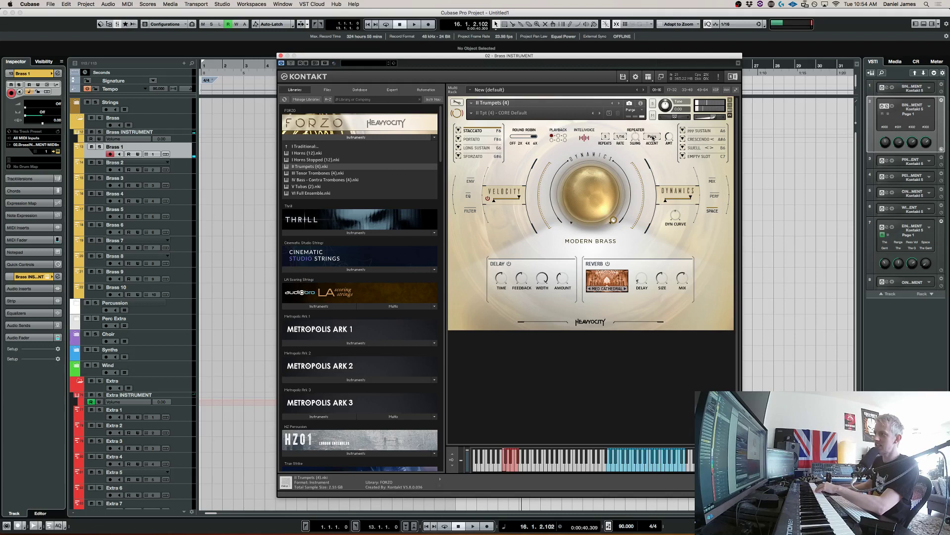
{"action": "left_click", "coordinate": [652, 137]}
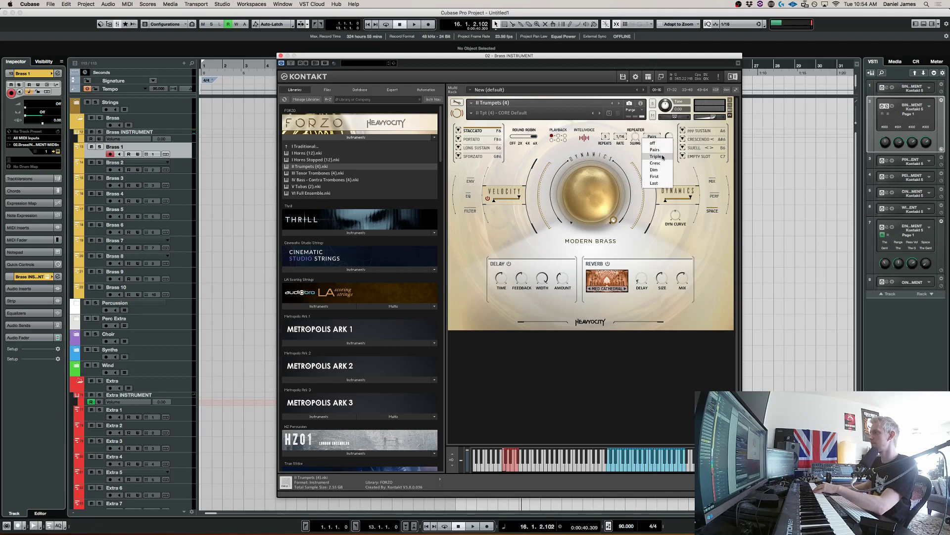
{"action": "left_click", "coordinate": [662, 158]}
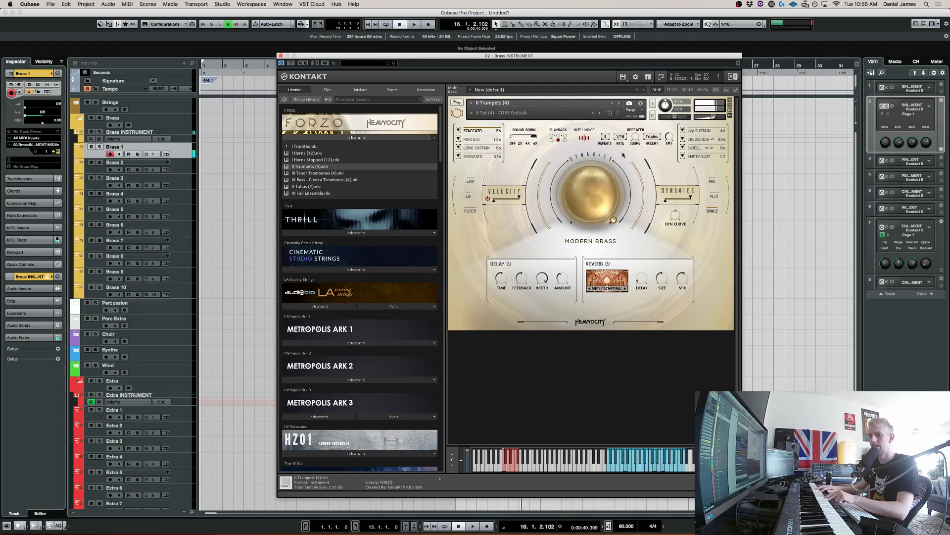
{"action": "left_click", "coordinate": [605, 136]}
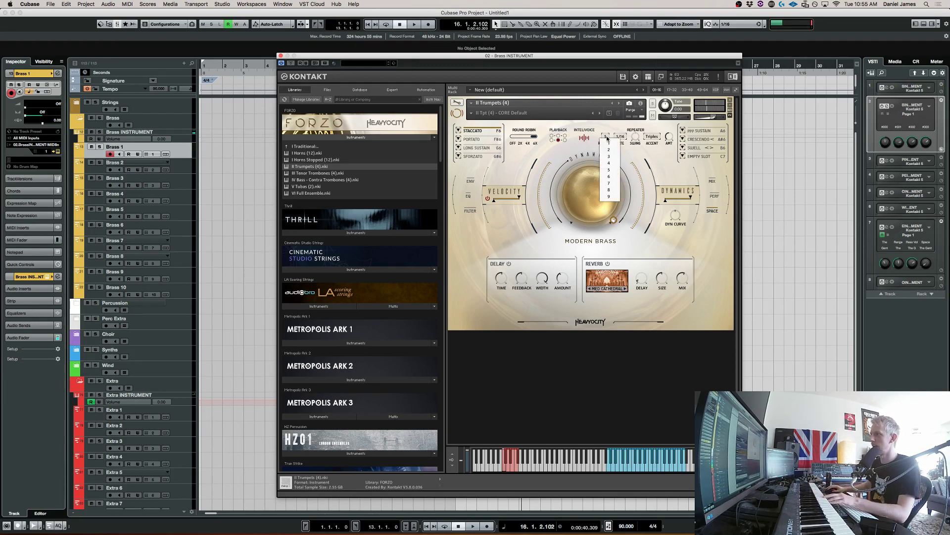
{"action": "left_click", "coordinate": [612, 189]}
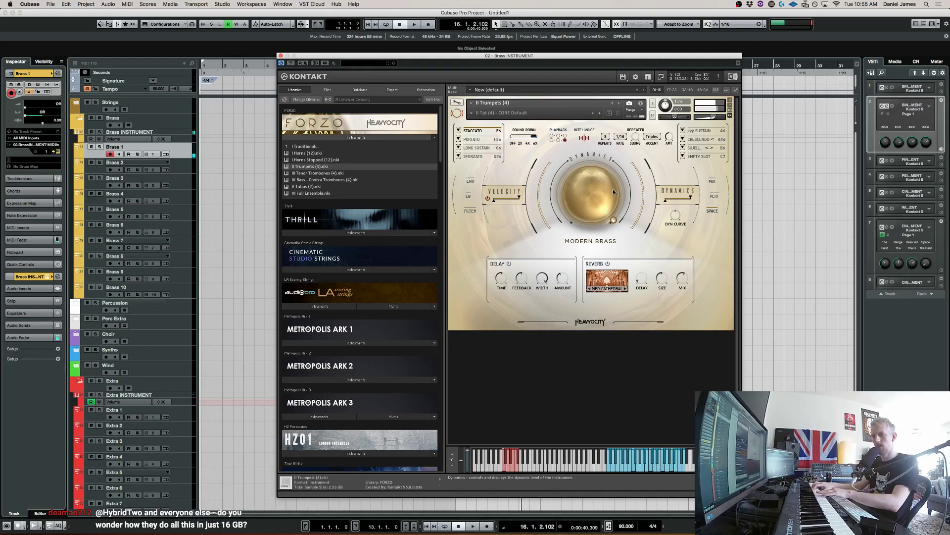
Set the repeater to 5 repeats with the Cresc accent
{"action": "left_click", "coordinate": [646, 138]}
{"action": "left_click", "coordinate": [608, 137]}
{"action": "left_click", "coordinate": [608, 137]}
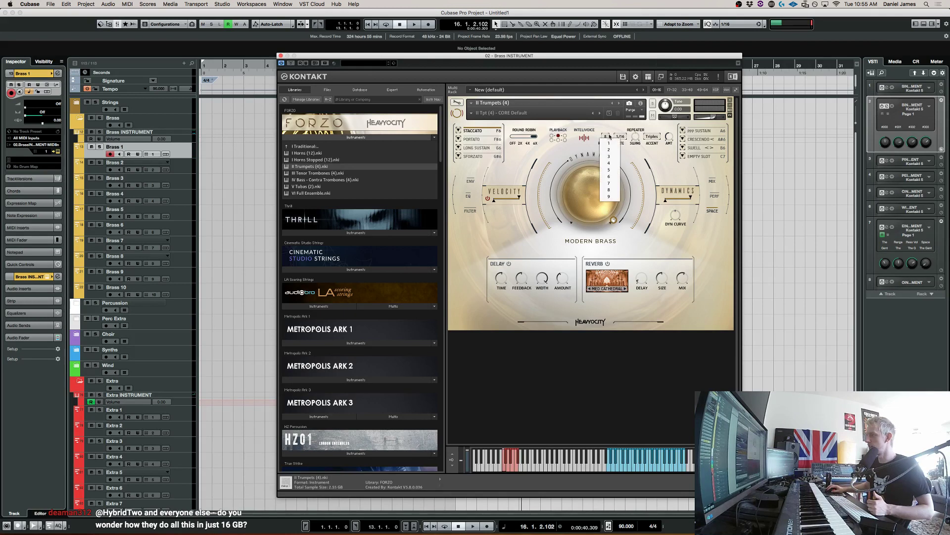
{"action": "left_click", "coordinate": [612, 170]}
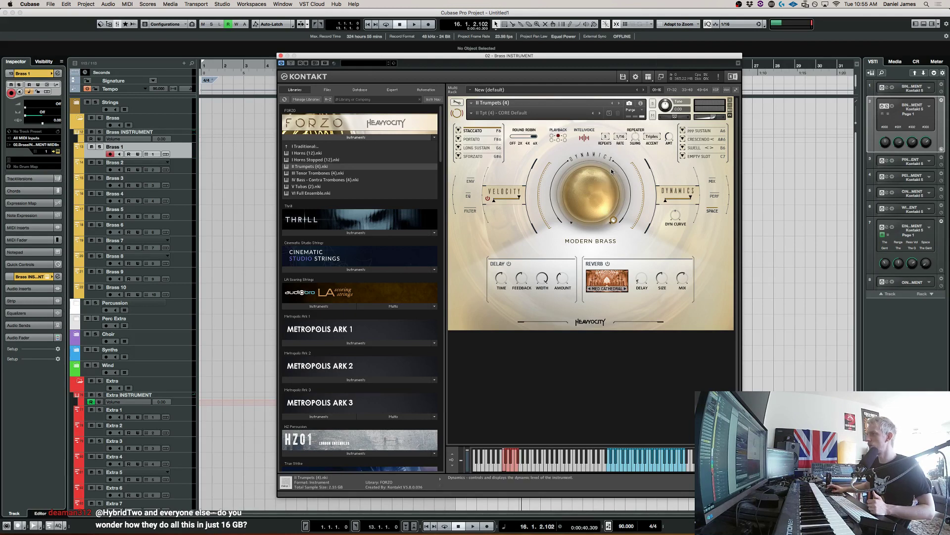
{"action": "left_click", "coordinate": [652, 136]}
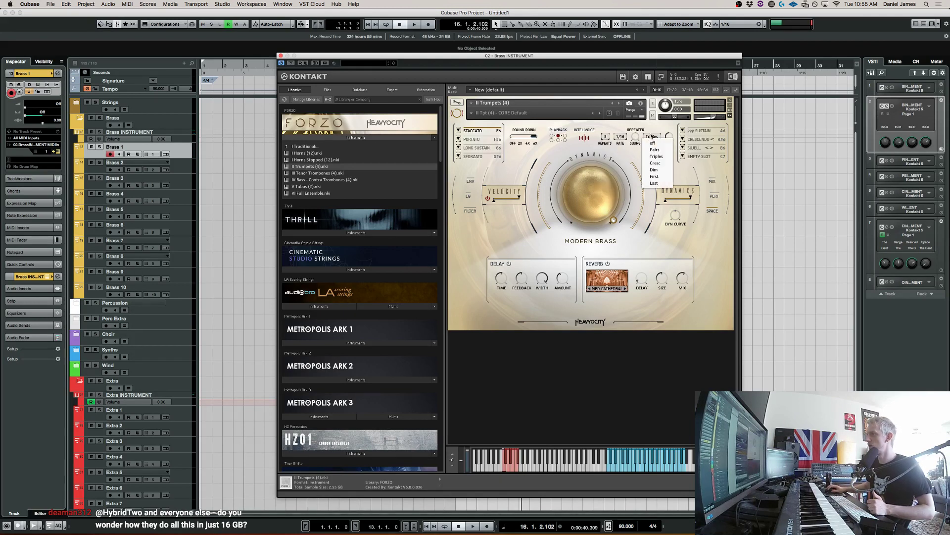
{"action": "left_click", "coordinate": [662, 165]}
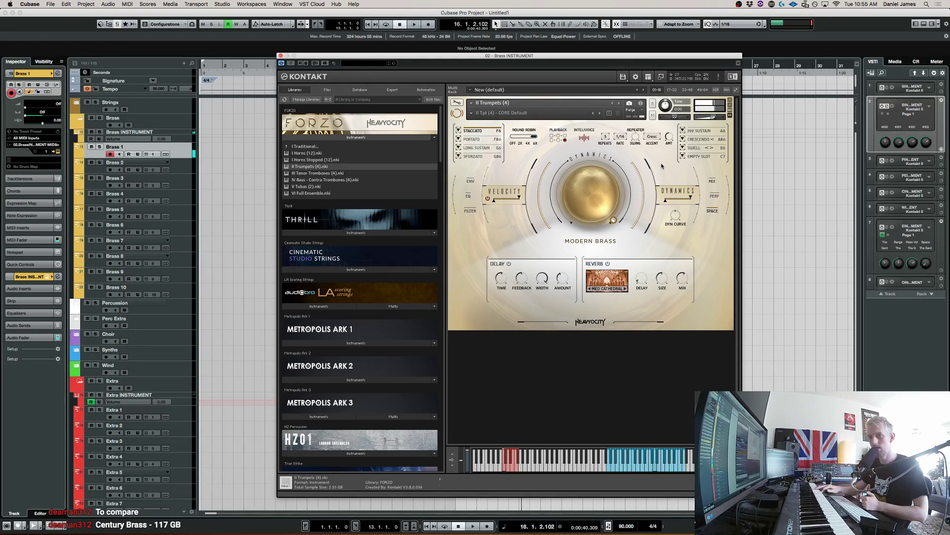
Audition the staccato repeater's Dim and First accents, and leave the accent set to Last
{"action": "left_click", "coordinate": [656, 139]}
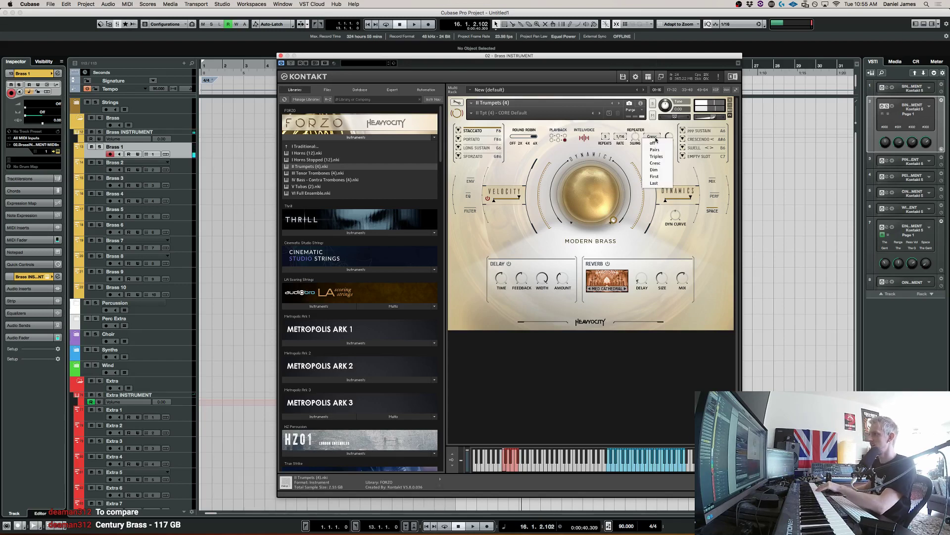
{"action": "left_click", "coordinate": [664, 172]}
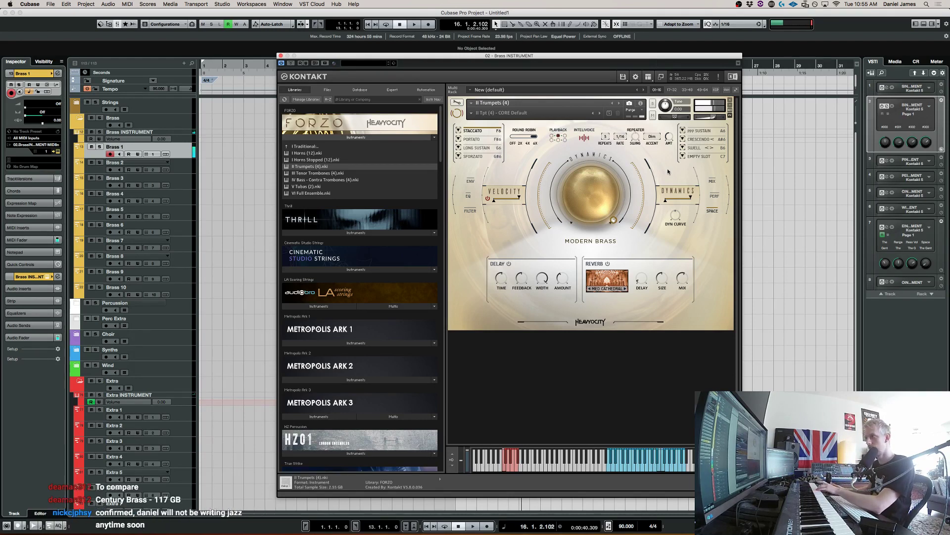
{"action": "left_click", "coordinate": [652, 137]}
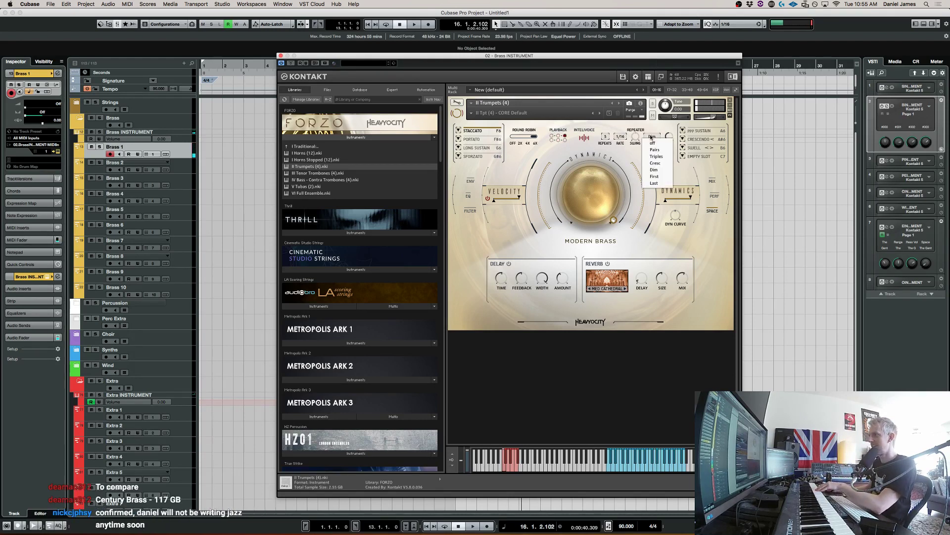
{"action": "left_click", "coordinate": [662, 177]}
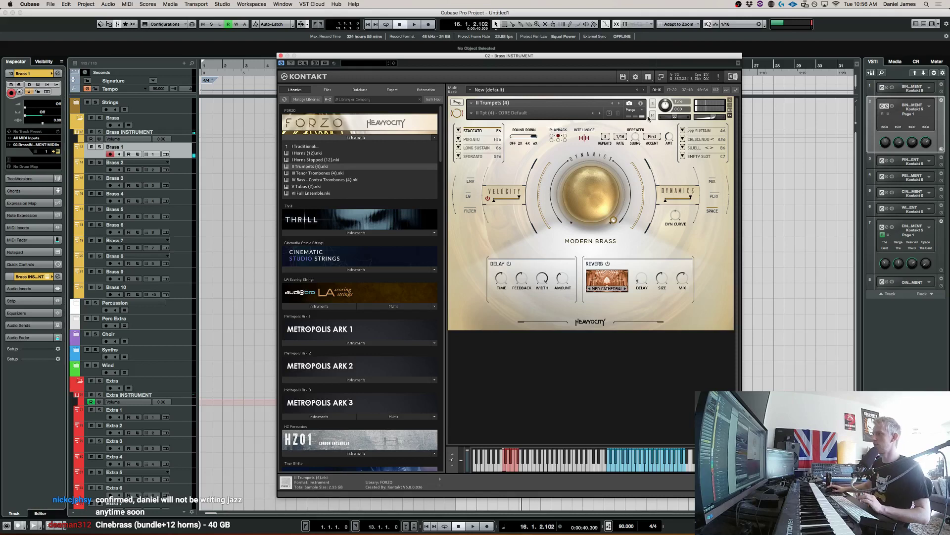
{"action": "left_click", "coordinate": [650, 138]}
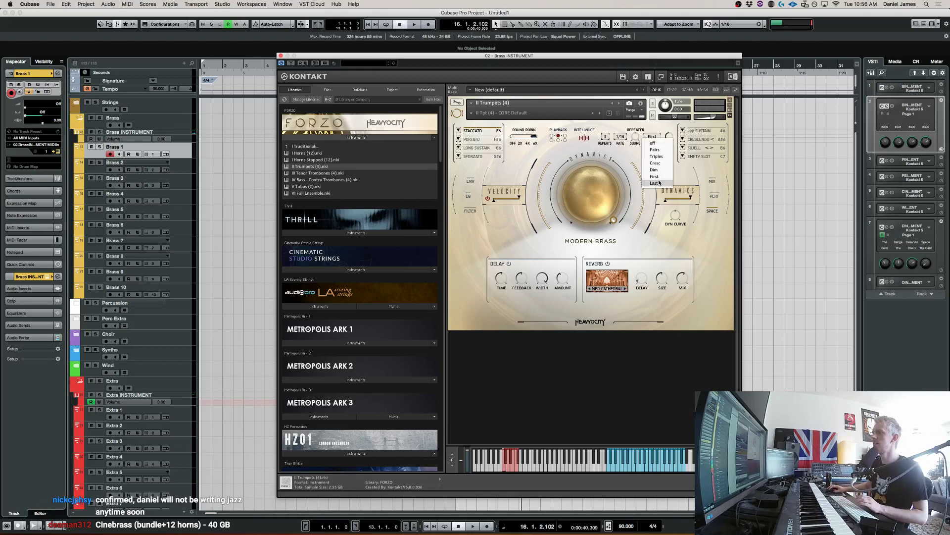
{"action": "left_click", "coordinate": [656, 149]}
Set the project tempo to 112 BPM
{"action": "double_click", "coordinate": [624, 526]}
{"action": "type", "text": "112"}
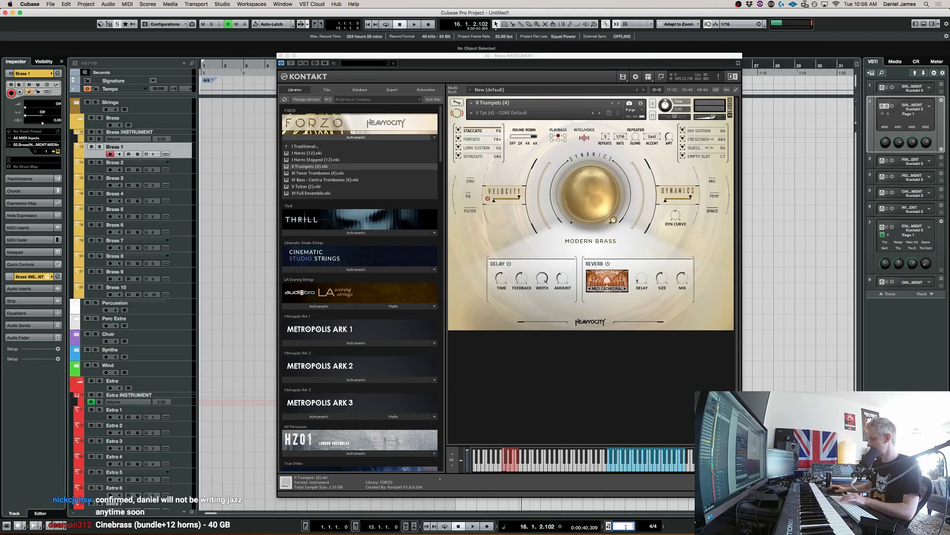
{"action": "key", "text": "Return"}
Set the staccato repeater to a 1/32 rate and reduce it to 1 repeat
{"action": "left_click", "coordinate": [623, 139]}
{"action": "left_click", "coordinate": [628, 172]}
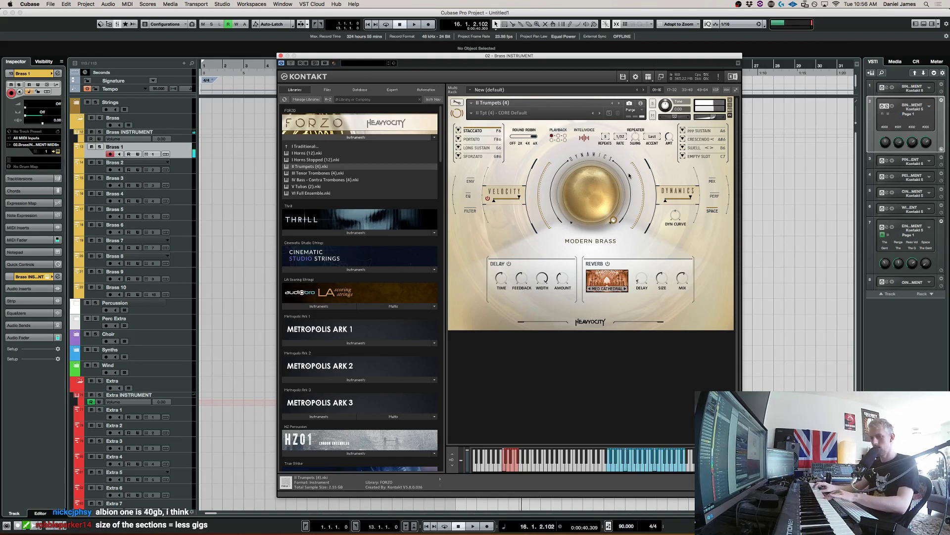
{"action": "left_click", "coordinate": [609, 142]}
{"action": "left_click", "coordinate": [609, 144]}
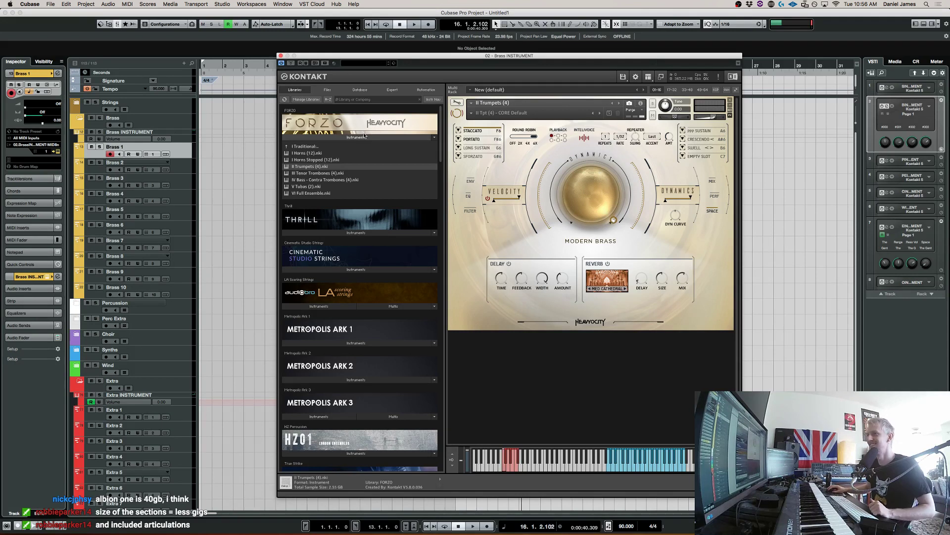
Create a two-bar MIDI part at the start of the Brass 1 track and set the project tempo to 120 BPM
{"action": "left_click_drag", "start_coordinate": [203, 148], "coordinate": [244, 150]}
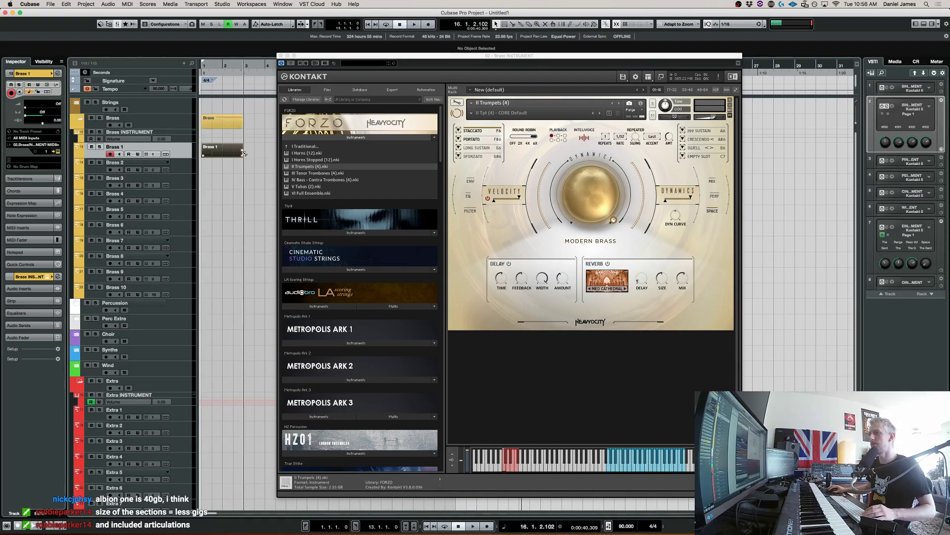
{"action": "double_click", "coordinate": [626, 526]}
{"action": "type", "text": "120"}
{"action": "key", "text": "Return"}
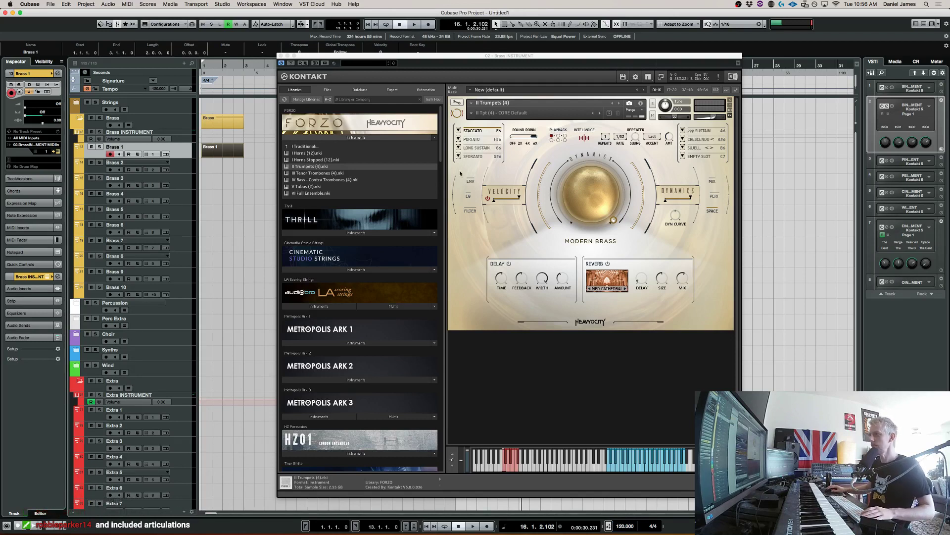
Open the Brass 1 part for note editing and write two short D3 notes followed by a long A3
{"action": "double_click", "coordinate": [212, 152]}
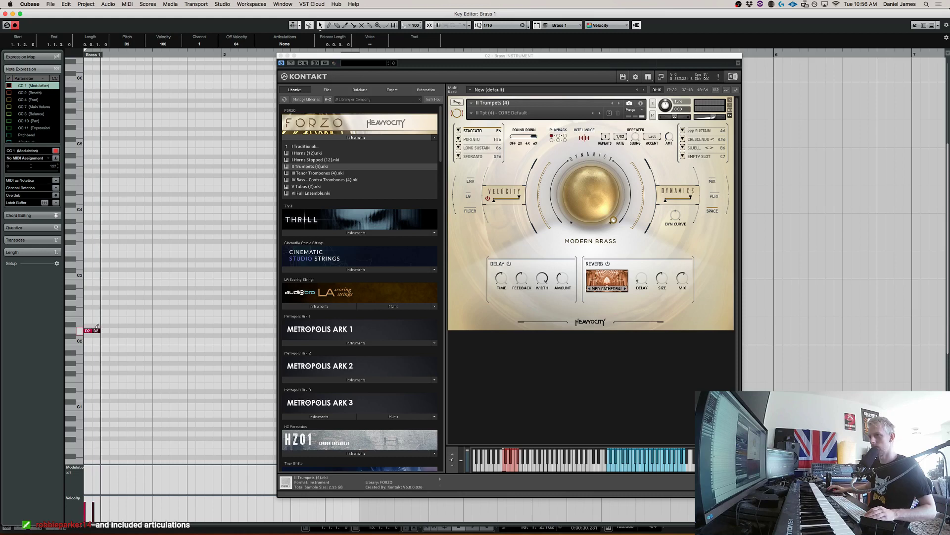
{"action": "left_click", "coordinate": [107, 293]}
{"action": "left_click_drag", "start_coordinate": [110, 293], "coordinate": [154, 293]}
{"action": "key", "text": "shift+Up"}
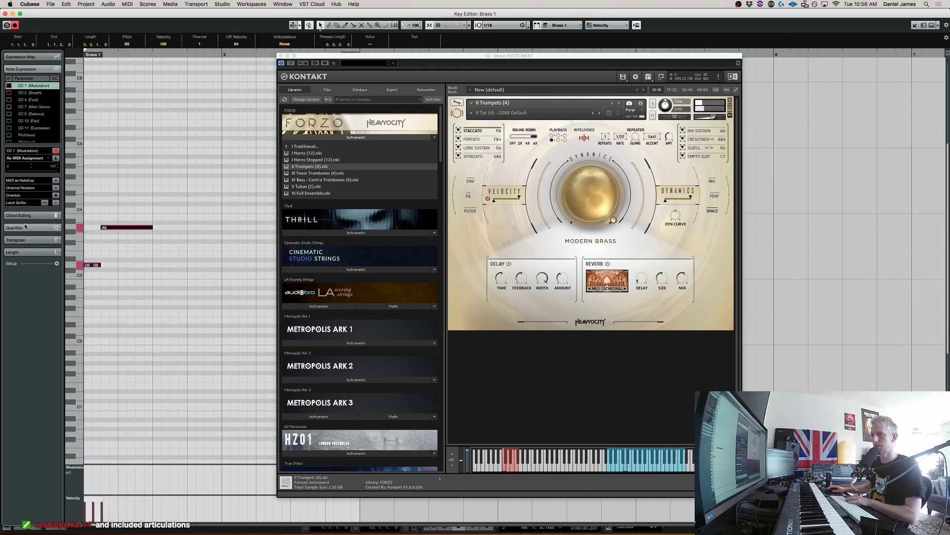
Add a C-1 staccato keyswitch under the first D3 and a C#-1 portato keyswitch under the A3, and play the phrase
{"action": "scroll", "coordinate": [69, 397], "scroll_direction": "down", "scroll_amount": 5}
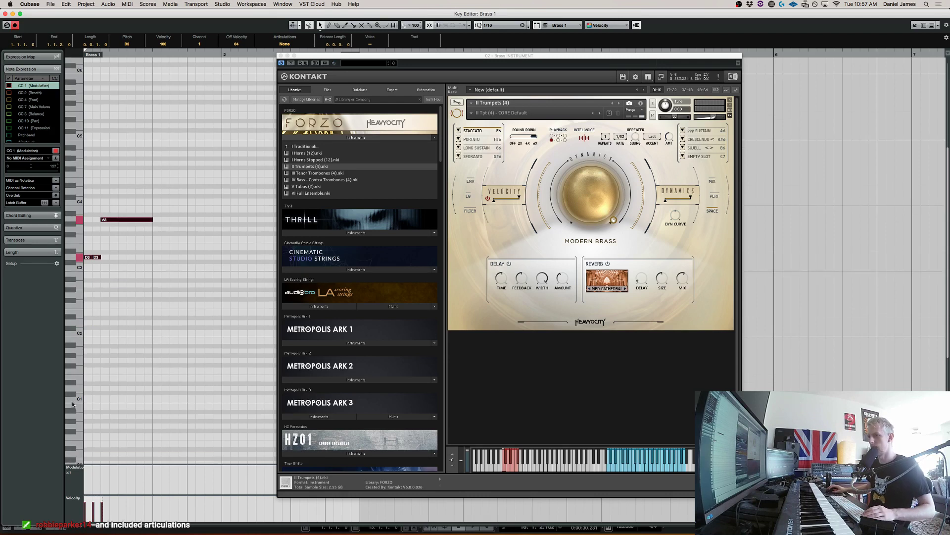
{"action": "left_click", "coordinate": [79, 448]}
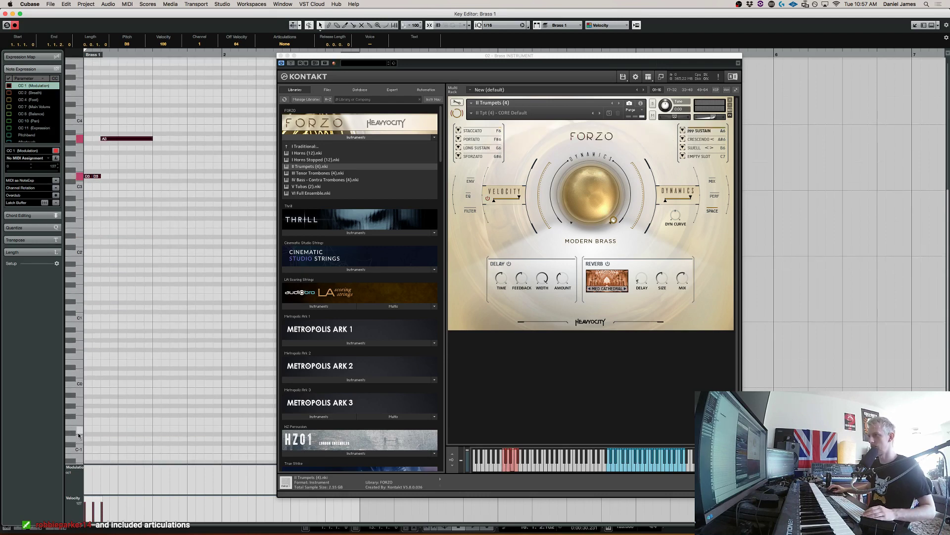
{"action": "left_click", "coordinate": [89, 444]}
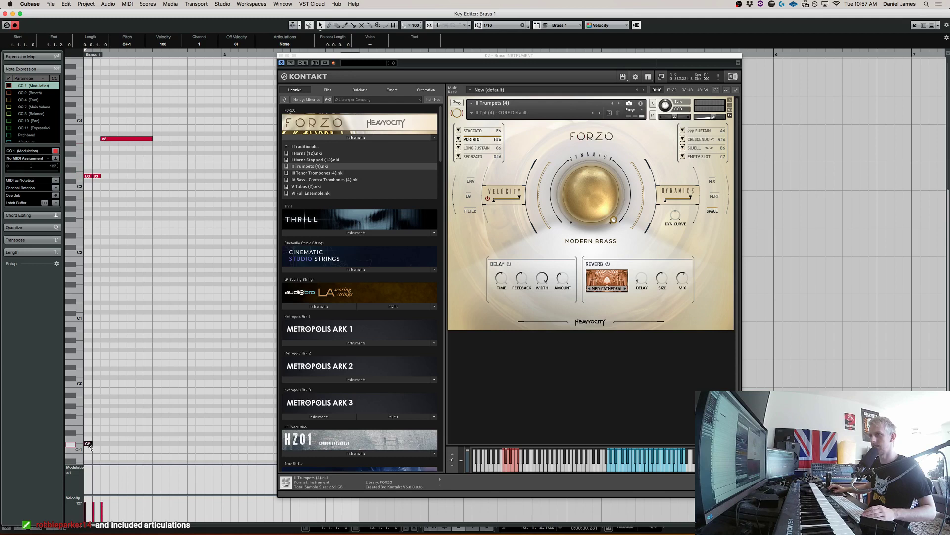
{"action": "left_click_drag", "start_coordinate": [91, 447], "coordinate": [93, 440]}
{"action": "key", "text": "space"}
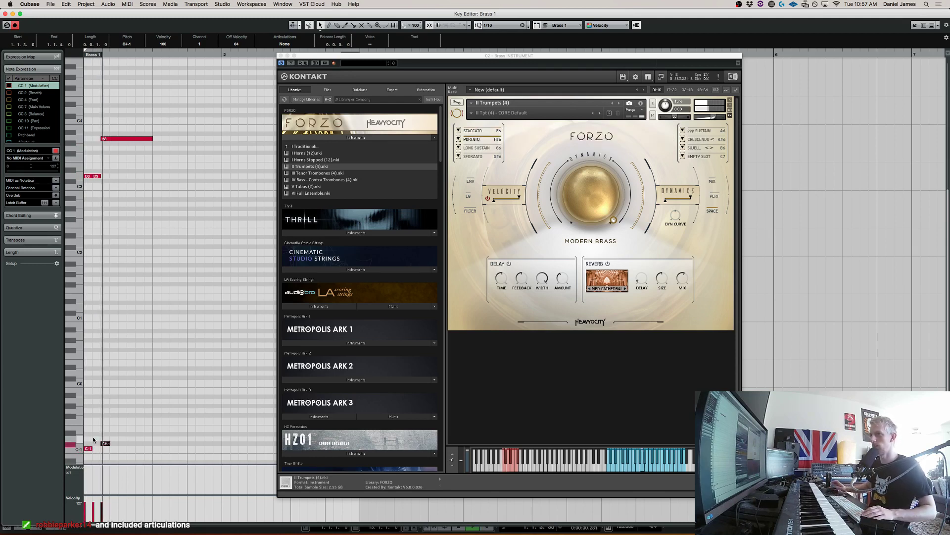
{"action": "key", "text": "space"}
{"action": "key", "text": "space"}
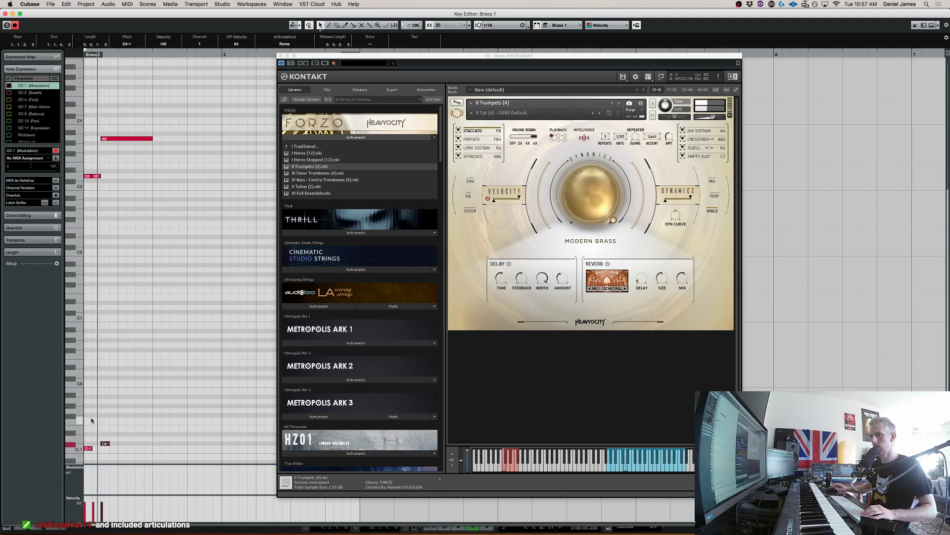
Duplicate the phrase with its keyswitches and raise the copy's long note to A#3
{"action": "left_click_drag", "start_coordinate": [190, 444], "coordinate": [74, 77]}
{"action": "key", "text": "super+d"}
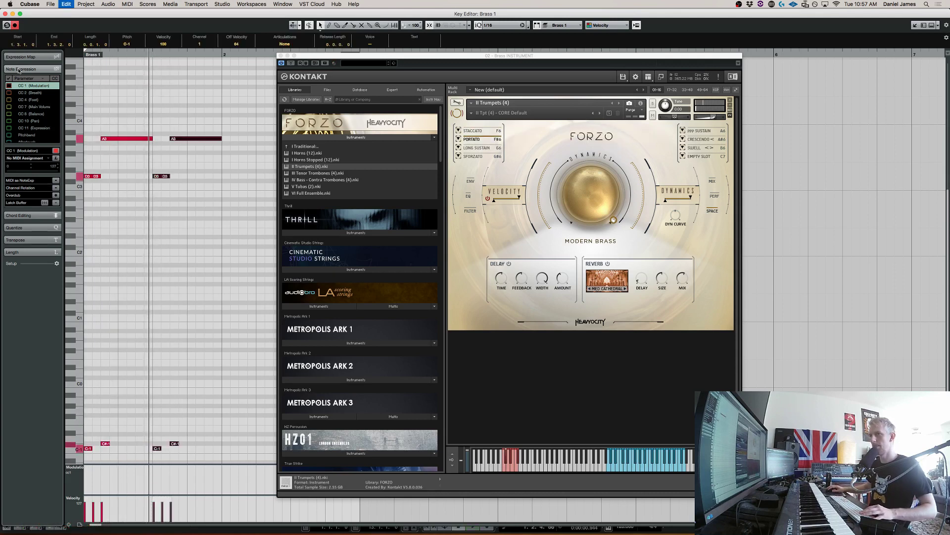
{"action": "left_click", "coordinate": [196, 138]}
{"action": "key", "text": "Up"}
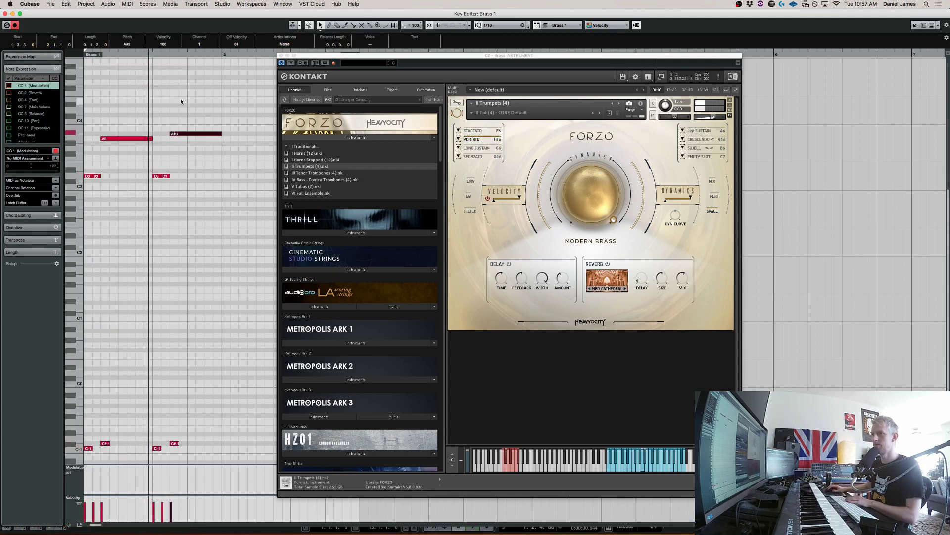
Duplicate the second phrase with its keyswitches and lower the new copy's long note to G3
{"action": "left_click_drag", "start_coordinate": [225, 449], "coordinate": [151, 81]}
{"action": "key", "text": "super+d"}
{"action": "key", "text": "Down"}
{"action": "key", "text": "Down"}
{"action": "key", "text": "Down"}
Duplicate the third phrase and shorten the copy to one D3 and a short F3, with the C#-1 keyswitch moved under the F3
{"action": "left_click_drag", "start_coordinate": [319, 56], "coordinate": [498, 44]}
{"action": "left_click_drag", "start_coordinate": [313, 459], "coordinate": [221, 110]}
{"action": "key", "text": "super+d"}
{"action": "mouse_move", "coordinate": [307, 198]}
{"action": "left_mouse_down"}
{"action": "mouse_move", "coordinate": [318, 132]}
{"action": "mouse_move", "coordinate": [330, 124]}
{"action": "left_mouse_up"}
{"action": "key", "text": "Delete"}
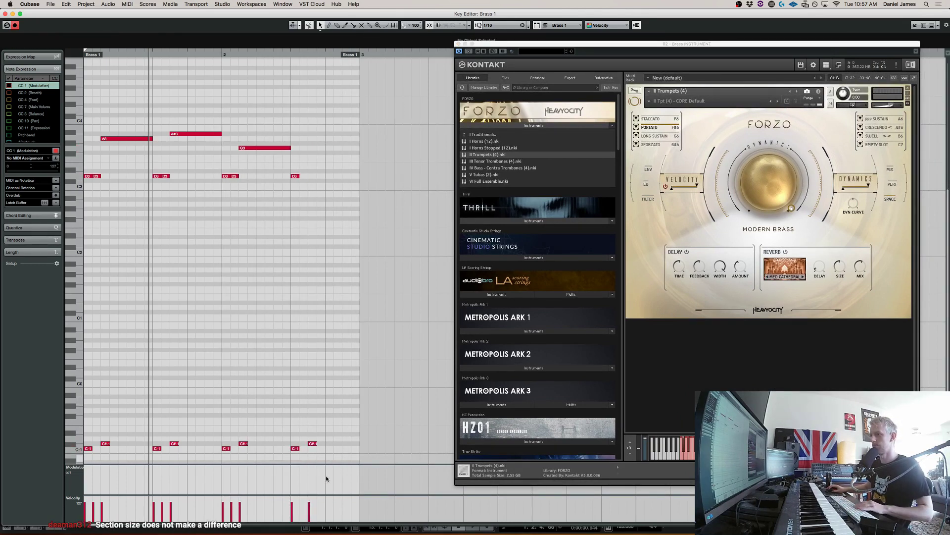
{"action": "left_click_drag", "start_coordinate": [314, 443], "coordinate": [305, 444]}
{"action": "left_click_drag", "start_coordinate": [301, 157], "coordinate": [325, 153]}
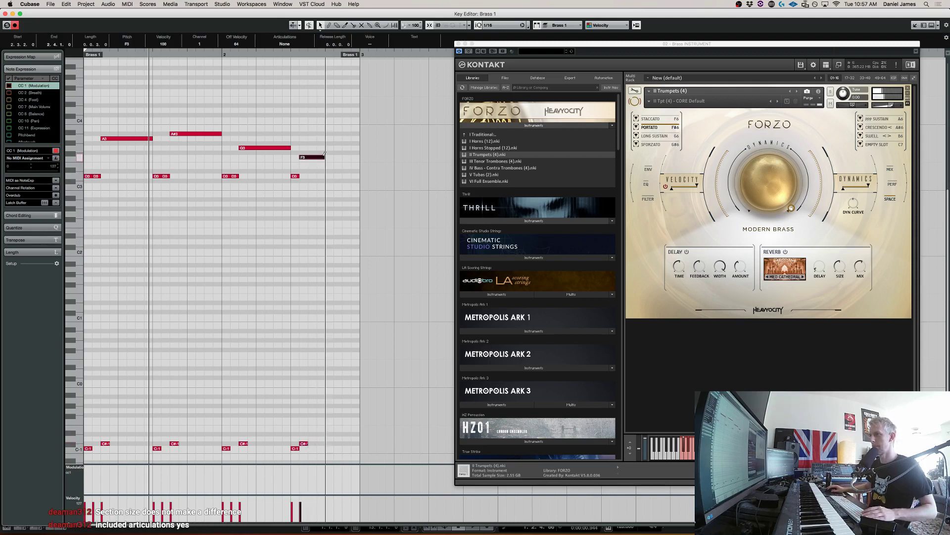
Copy the shortened phrase with its keyswitches to the end of bar 2, placing the longer note on E3, and play the melody
{"action": "left_click_drag", "start_coordinate": [298, 204], "coordinate": [340, 140]}
{"action": "left_click_drag", "start_coordinate": [321, 157], "coordinate": [351, 166]}
{"action": "left_click_drag", "start_coordinate": [311, 455], "coordinate": [336, 445]}
{"action": "key", "text": "space"}
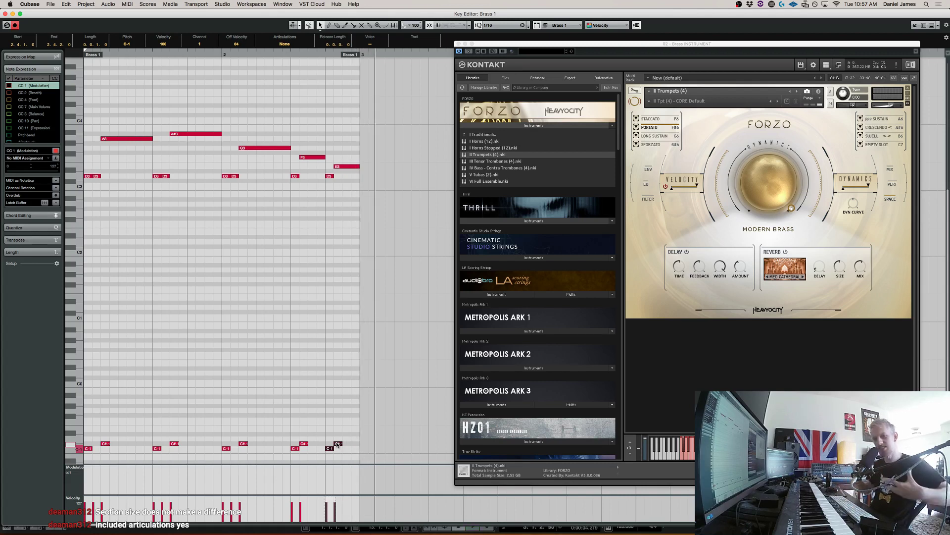
Close the Key Editor and play the brass melody at 140 BPM
{"action": "left_click", "coordinate": [337, 444]}
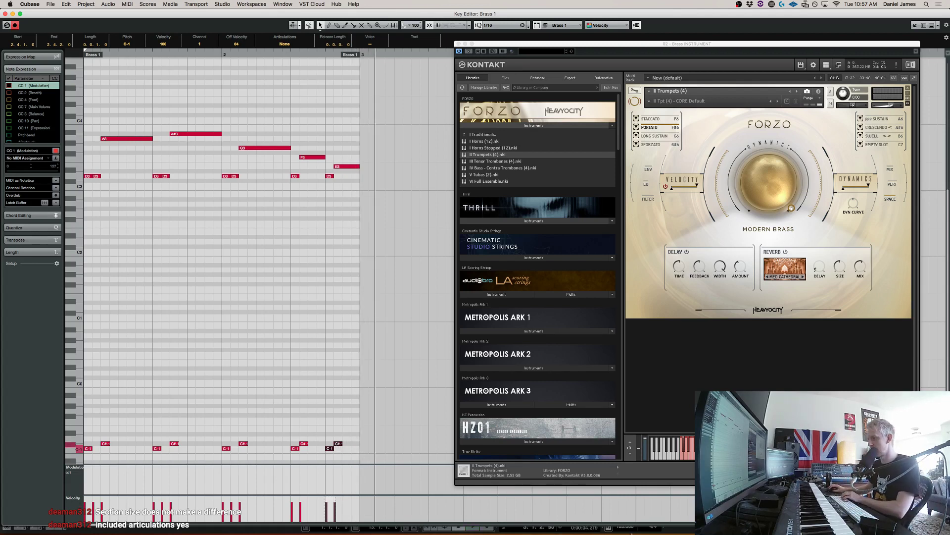
{"action": "key", "text": "Escape"}
{"action": "key", "text": "period"}
{"action": "key", "text": "space"}
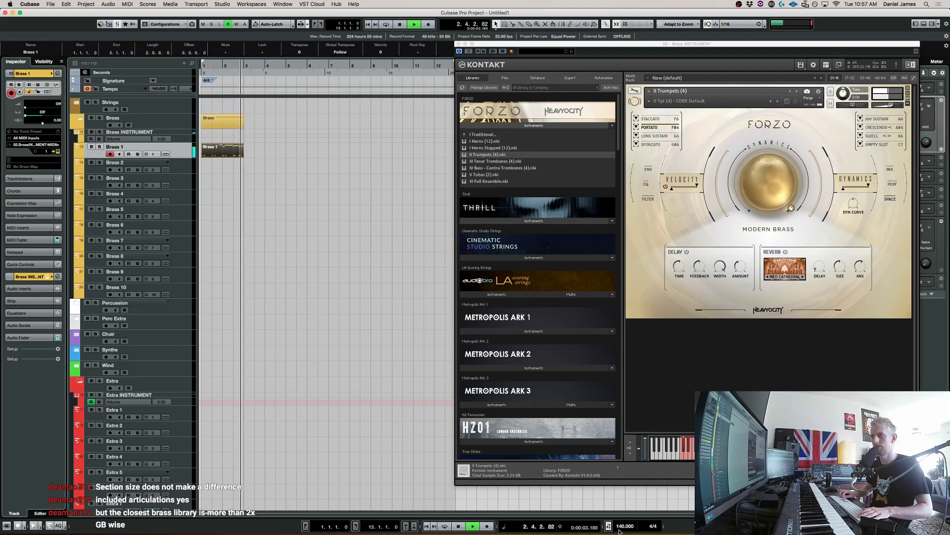
{"action": "key", "text": "space"}
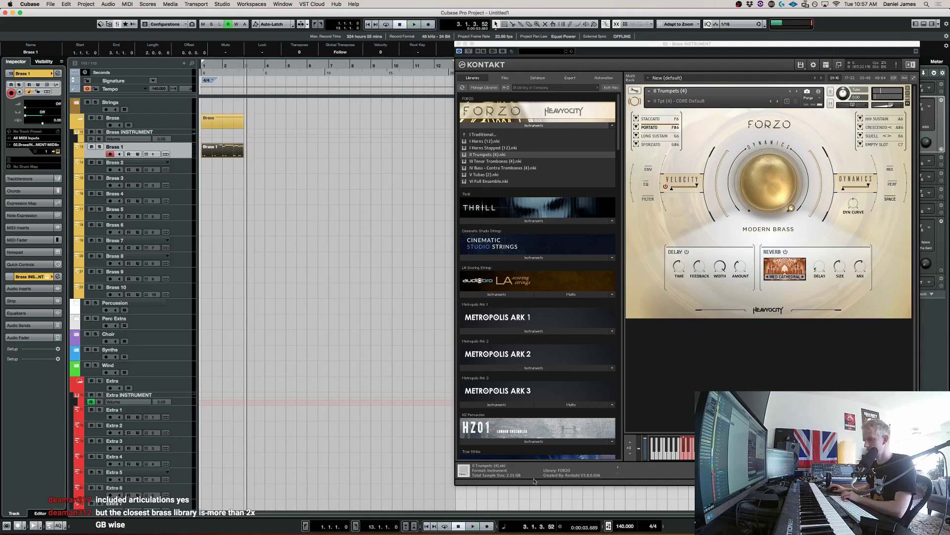
Return the project tempo to 120 BPM
{"action": "double_click", "coordinate": [626, 526]}
{"action": "type", "text": "120"}
{"action": "key", "text": "Return"}
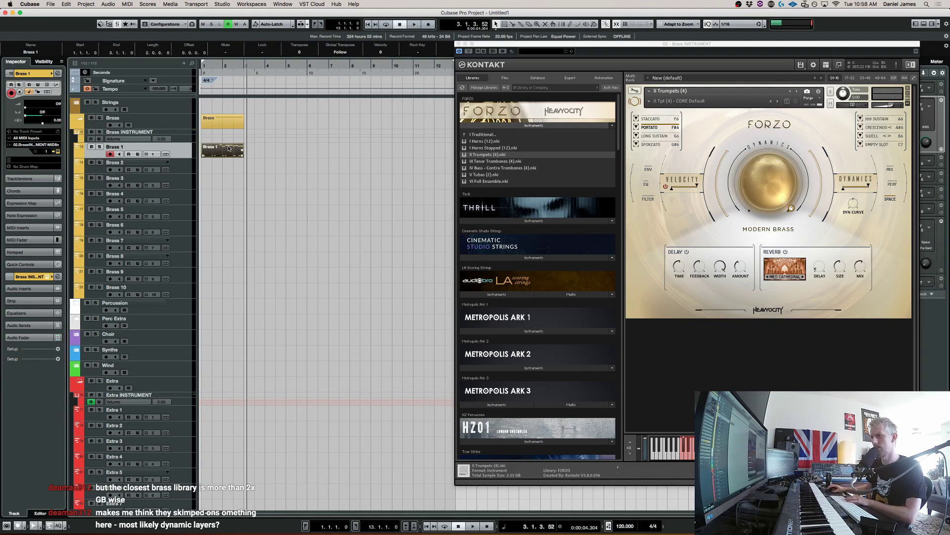
Reopen the Brass 1 part, raise all C#-1 keyswitches to D-1 for Long Sustain, and play the melody
{"action": "key", "text": "super+e"}
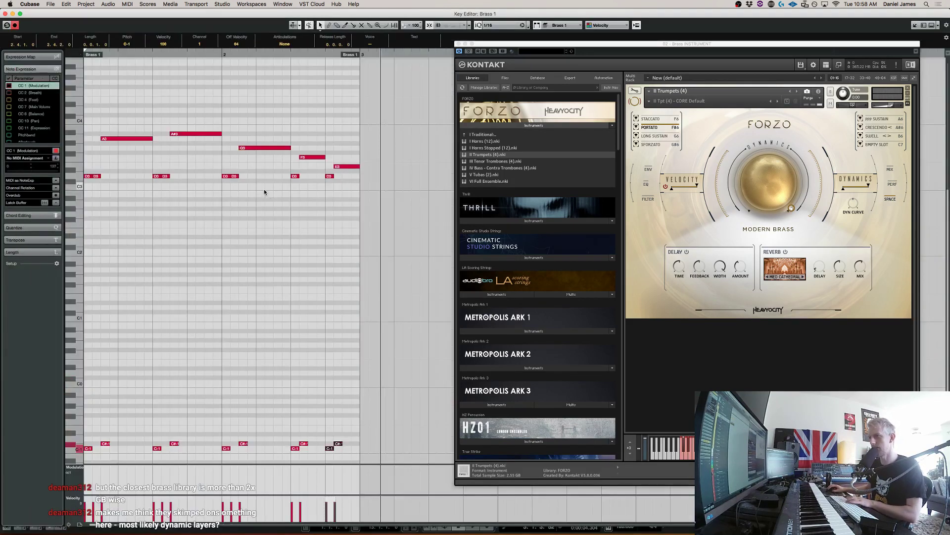
{"action": "left_click_drag", "start_coordinate": [349, 411], "coordinate": [118, 441]}
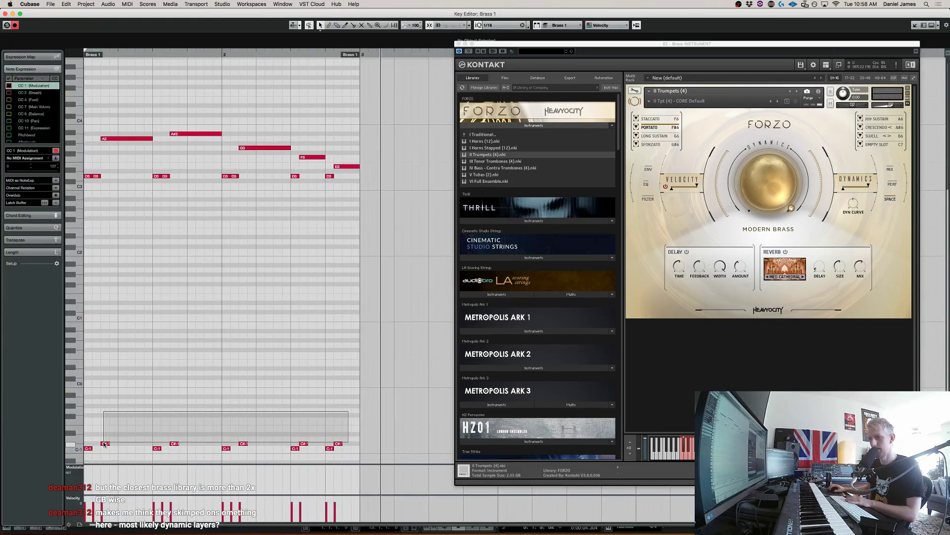
{"action": "key", "text": "Up"}
{"action": "key", "text": "space"}
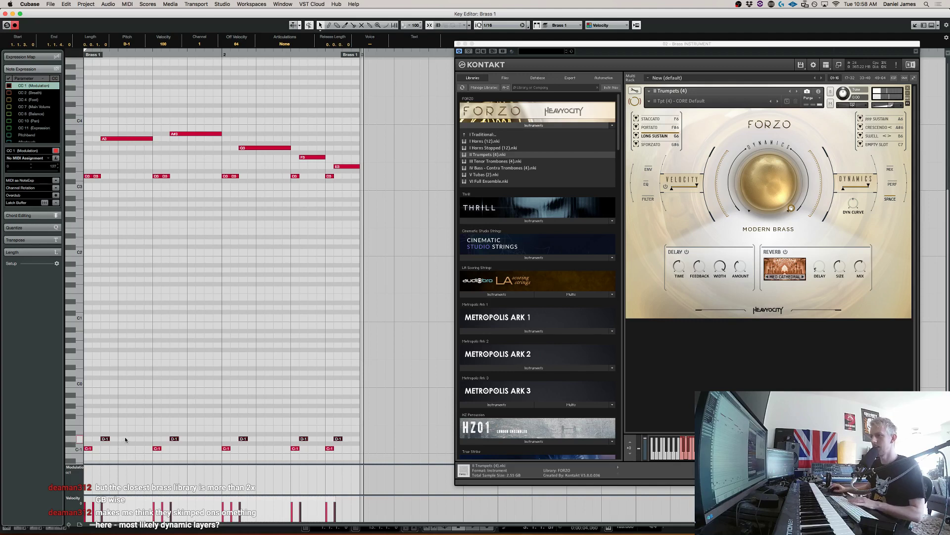
Lower the D-1 keyswitches back to C#-1 for Portato and play the melody again
{"action": "left_click_drag", "start_coordinate": [378, 411], "coordinate": [98, 439]}
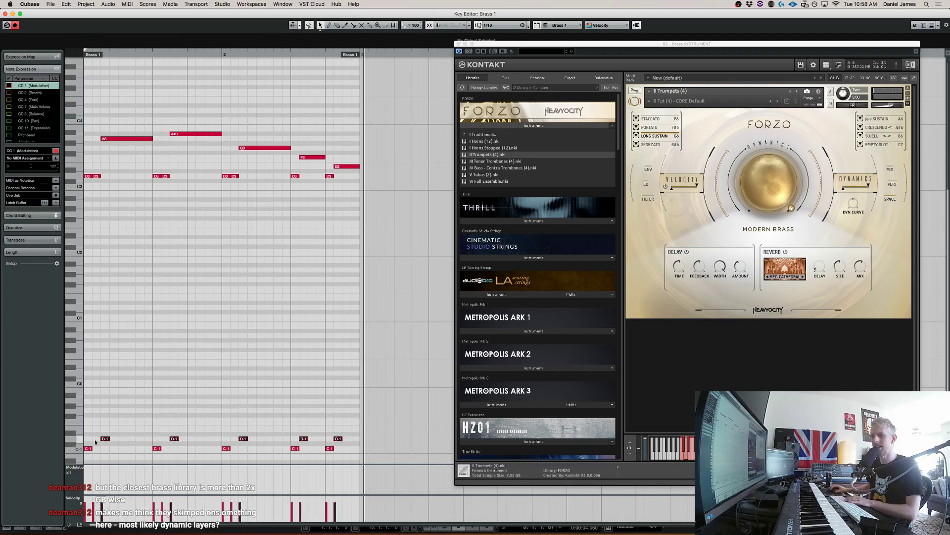
{"action": "key", "text": "Down"}
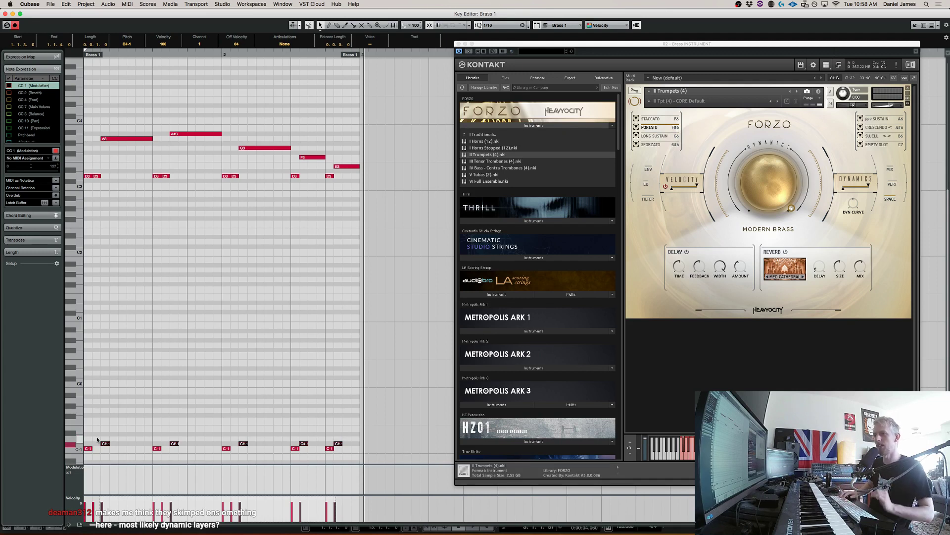
{"action": "key", "text": "space"}
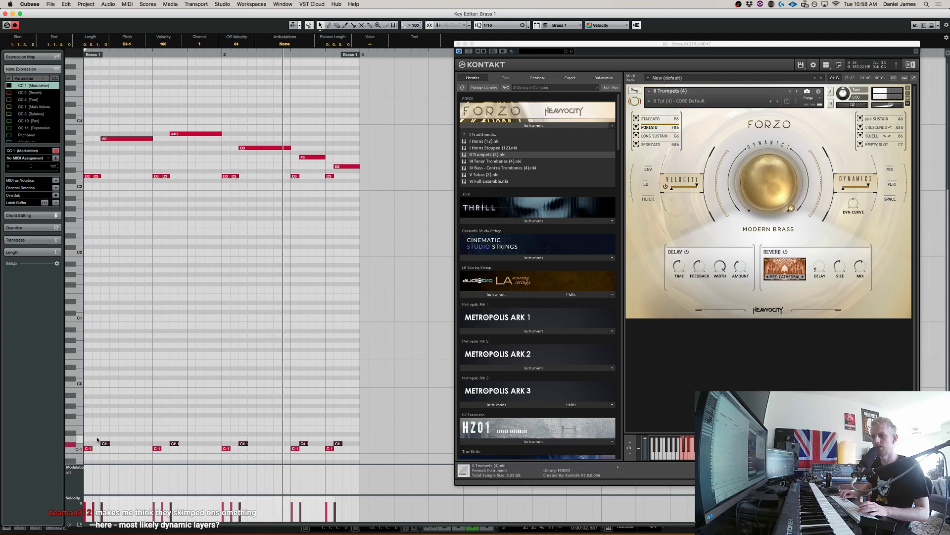
{"action": "key", "text": "space"}
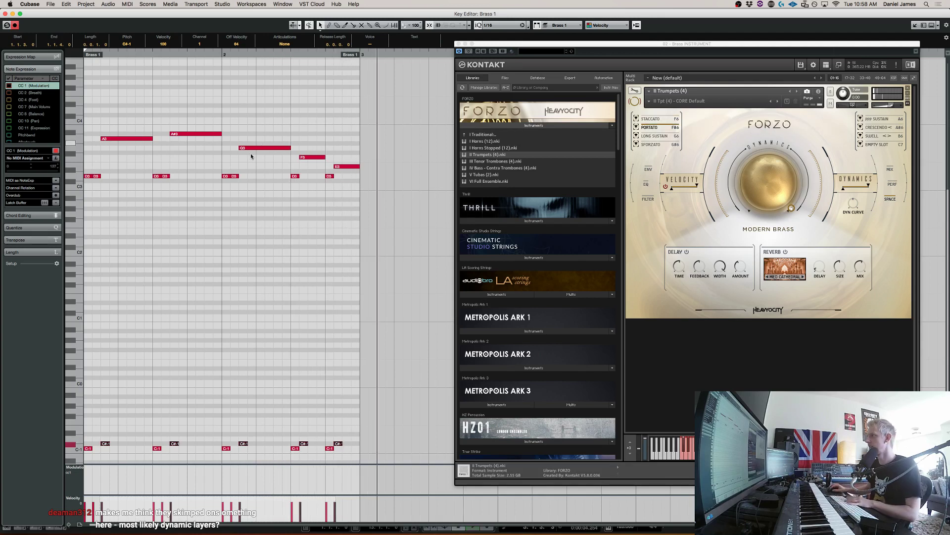
Close the Key Editor and audition the trumpets' sustain and Crescendo articulations
{"action": "left_click", "coordinate": [288, 217]}
{"action": "key", "text": "super+w"}
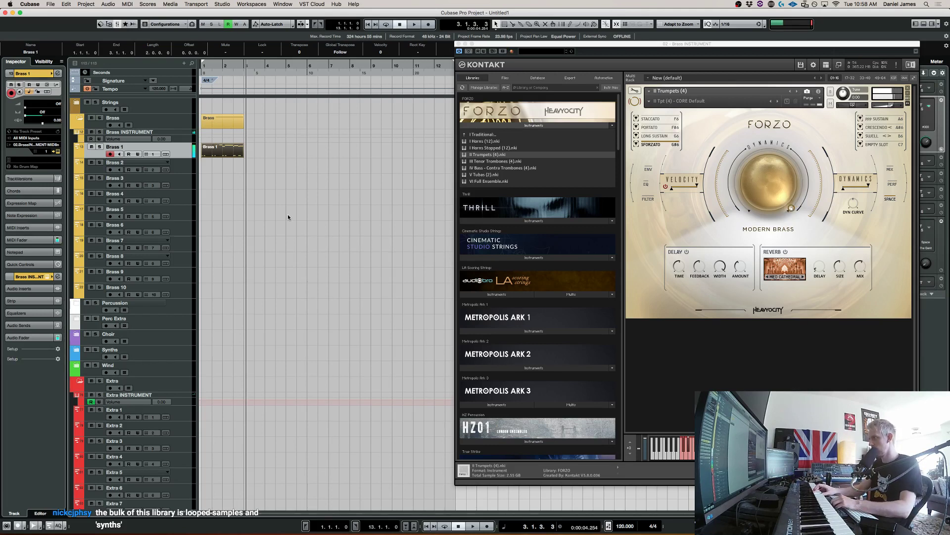
{"action": "left_click", "coordinate": [884, 120]}
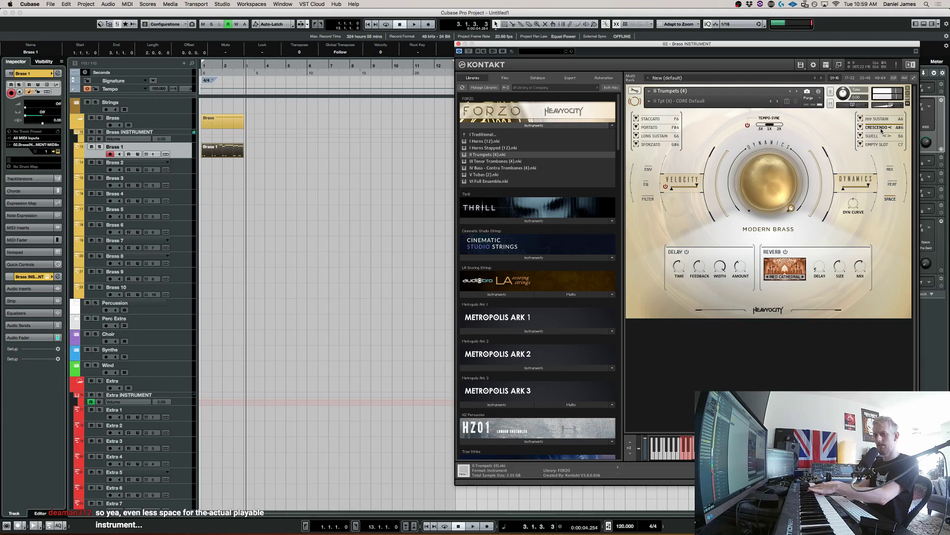
Audition the trumpets' Swell articulation at different tempo-sync multipliers, ending on the fastest one
{"action": "left_click_drag", "start_coordinate": [775, 122], "coordinate": [754, 122]}
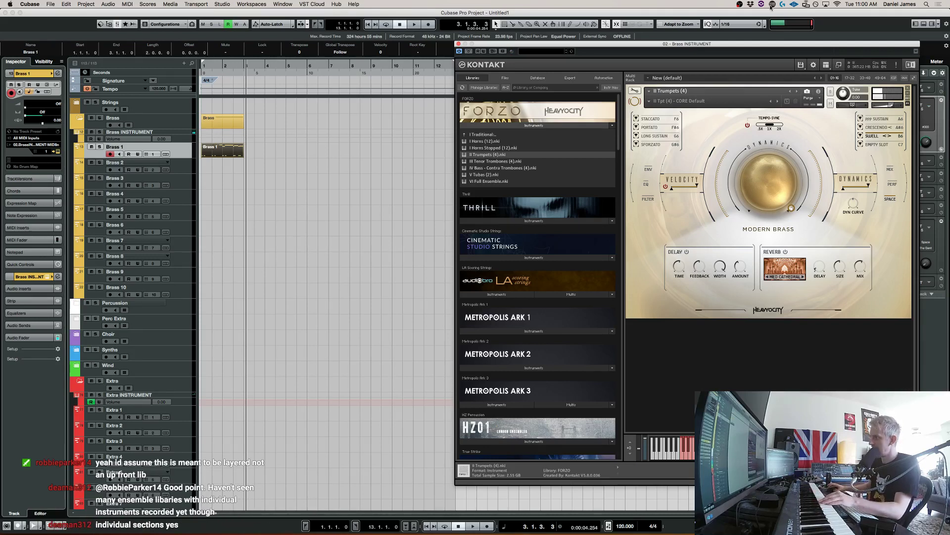
{"action": "left_click_drag", "start_coordinate": [769, 128], "coordinate": [788, 128]}
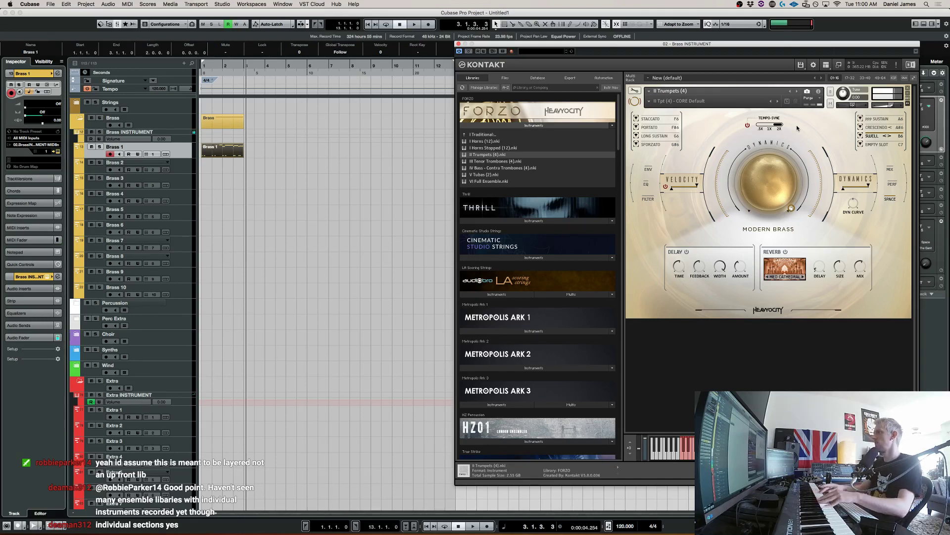
Load the trumpets' EXT Full Mix Only snapshot and audition its Waves Wide, Pulsing Beats and random articulations
{"action": "left_click", "coordinate": [648, 104]}
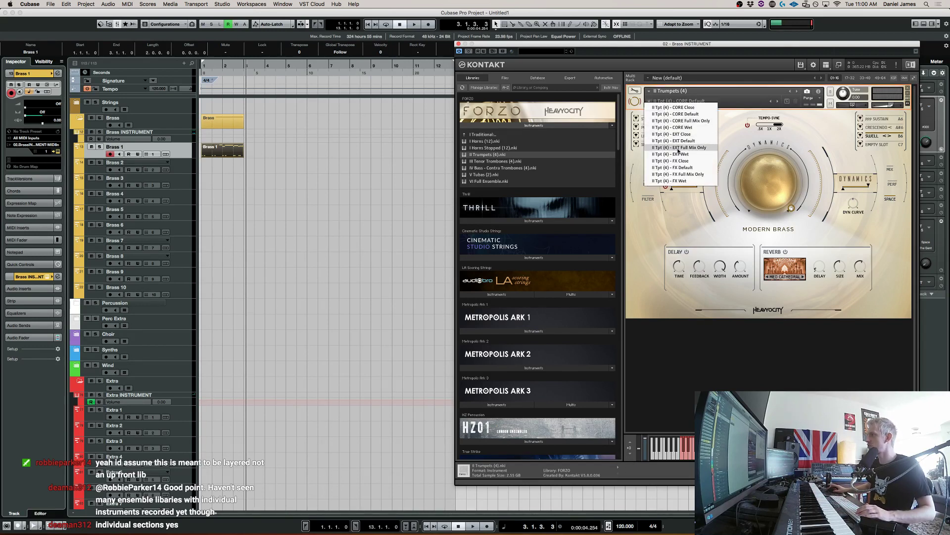
{"action": "left_click", "coordinate": [677, 148]}
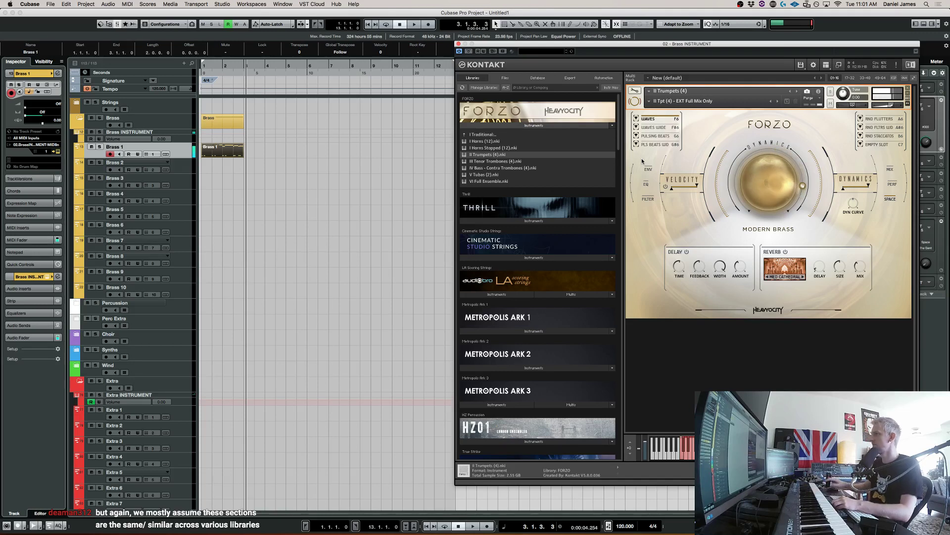
{"action": "left_click", "coordinate": [658, 127]}
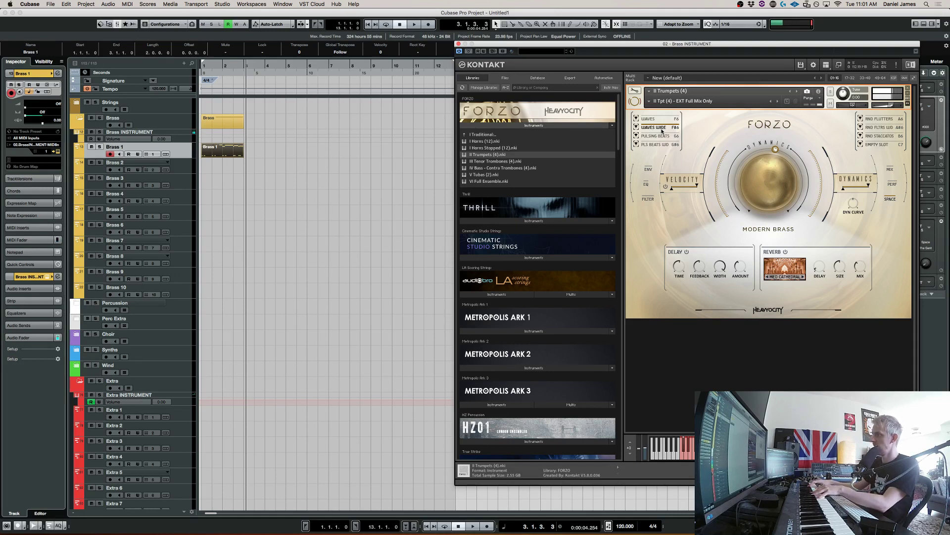
{"action": "left_click", "coordinate": [663, 135]}
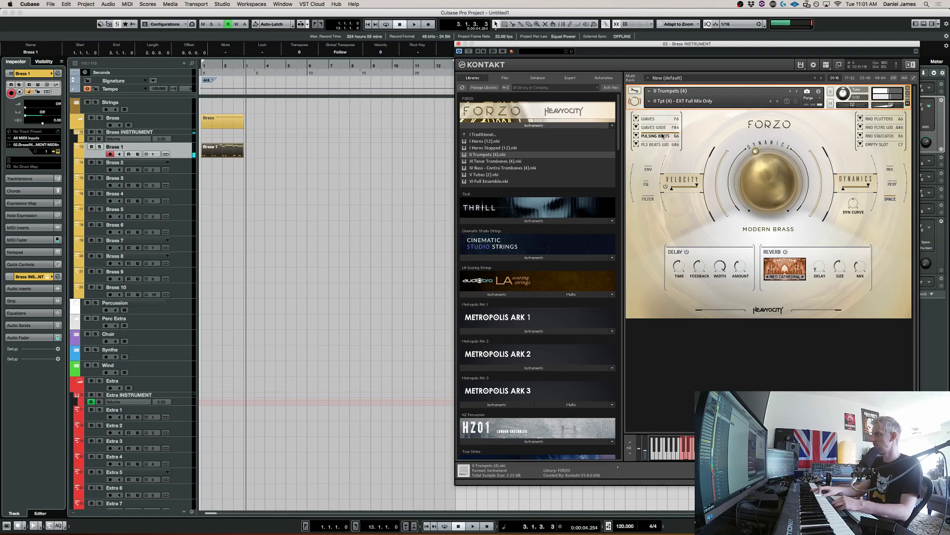
{"action": "left_click", "coordinate": [655, 144]}
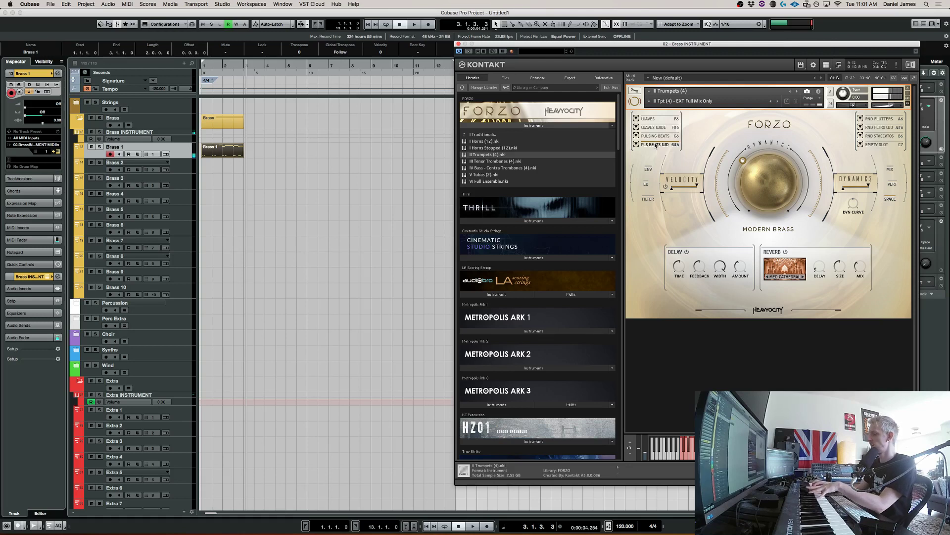
{"action": "left_click", "coordinate": [875, 120]}
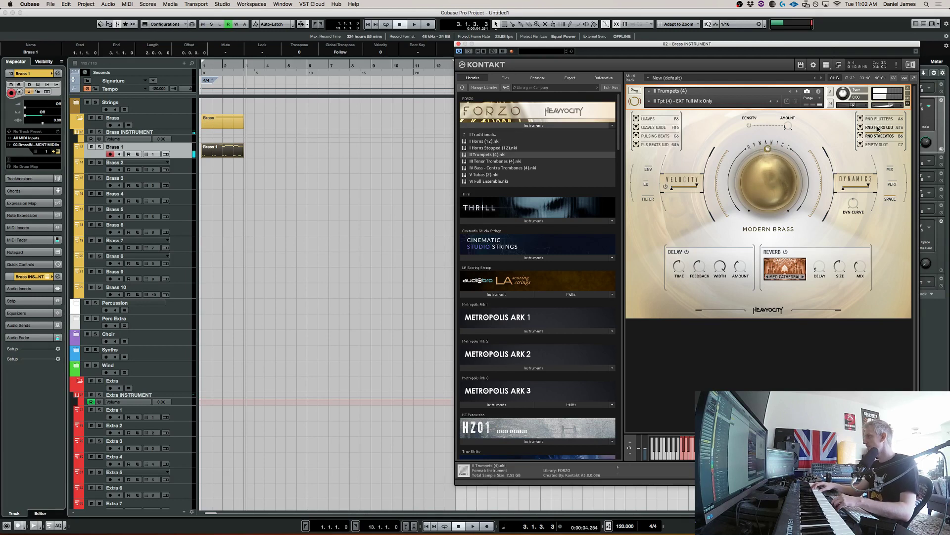
Load the trumpets' FX Full Mix Only snapshot and audition its Clusters articulations
{"action": "left_click", "coordinate": [649, 101]}
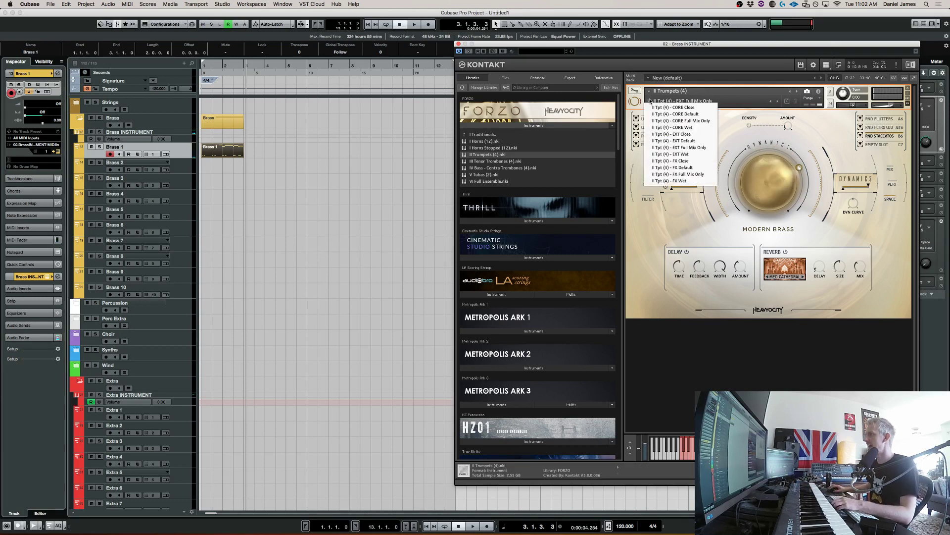
{"action": "left_click", "coordinate": [691, 174]}
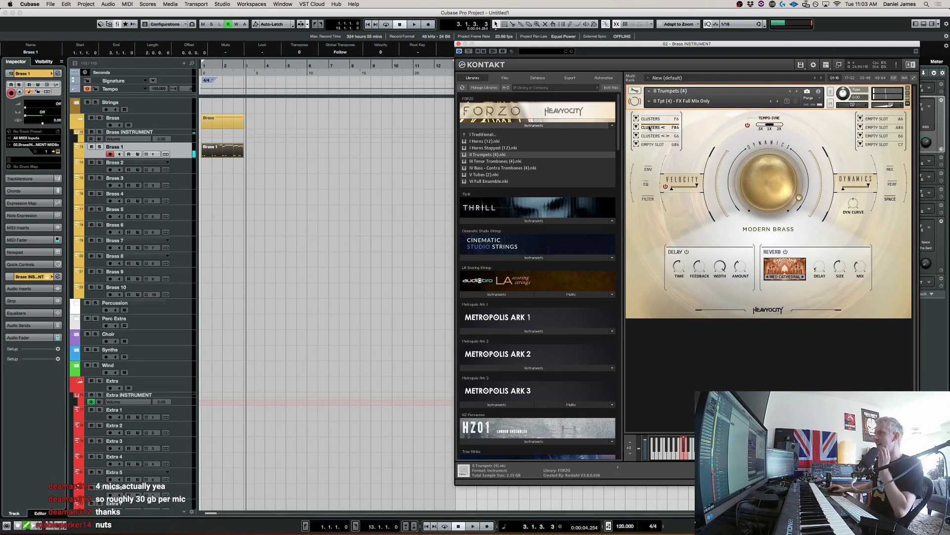
{"action": "left_click", "coordinate": [657, 138]}
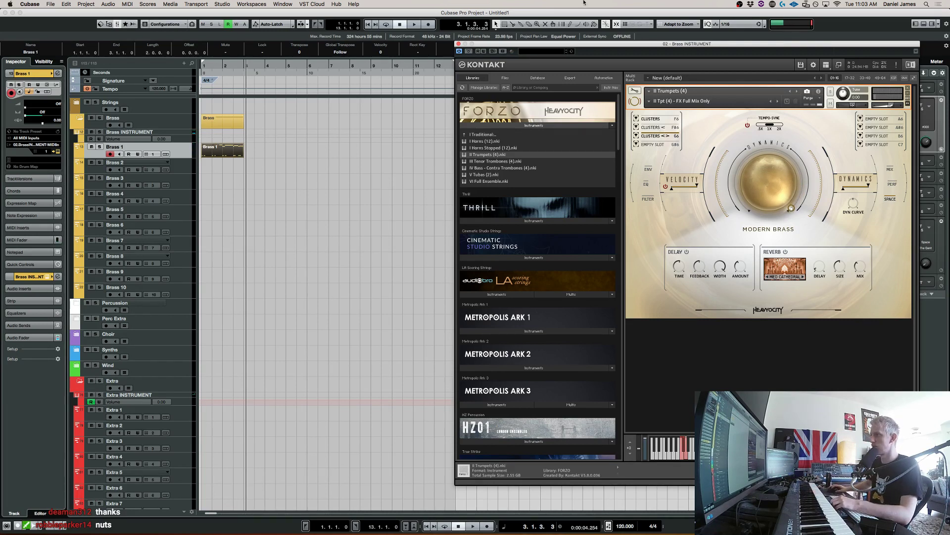
Replace the trumpets with the III Tenor Trombones (4) instrument and audition its Staccato articulation
{"action": "left_click_drag", "start_coordinate": [495, 161], "coordinate": [723, 177]}
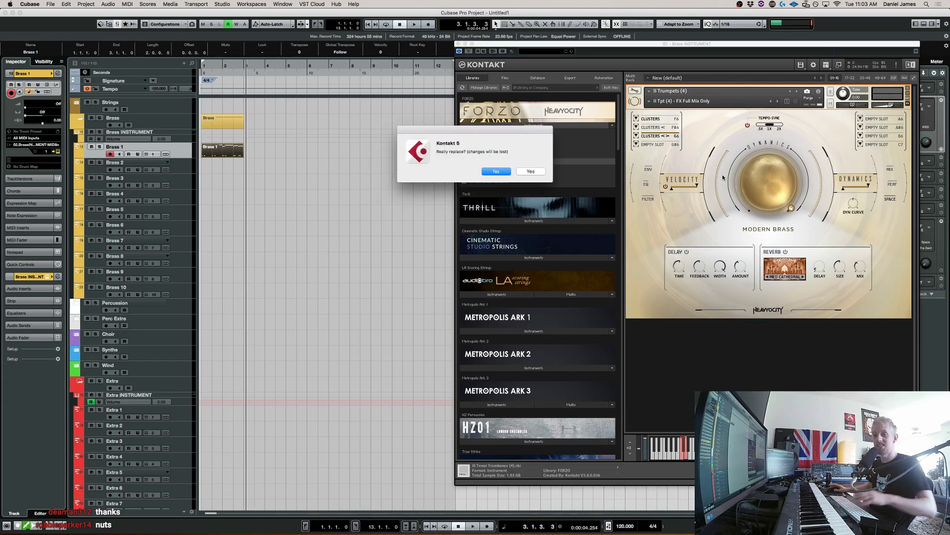
{"action": "left_click", "coordinate": [543, 174]}
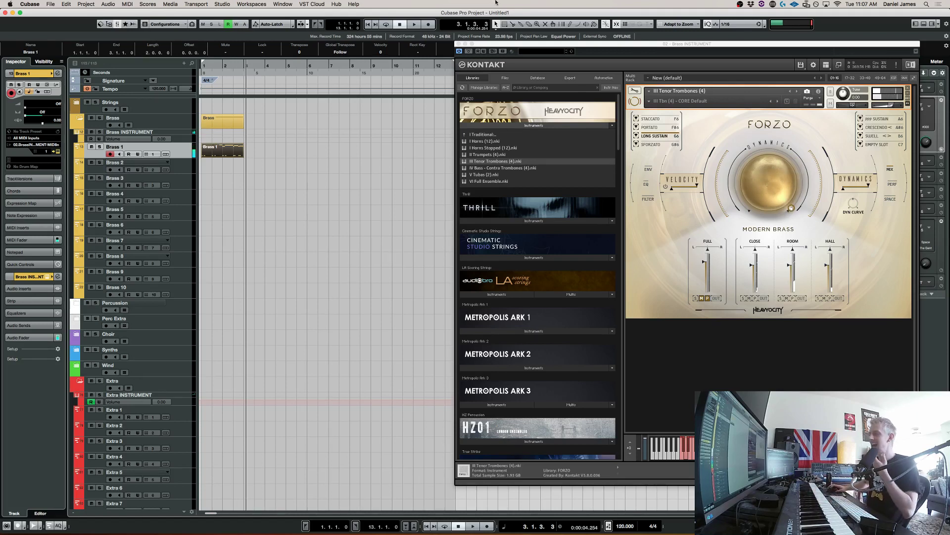
{"action": "left_click", "coordinate": [658, 126]}
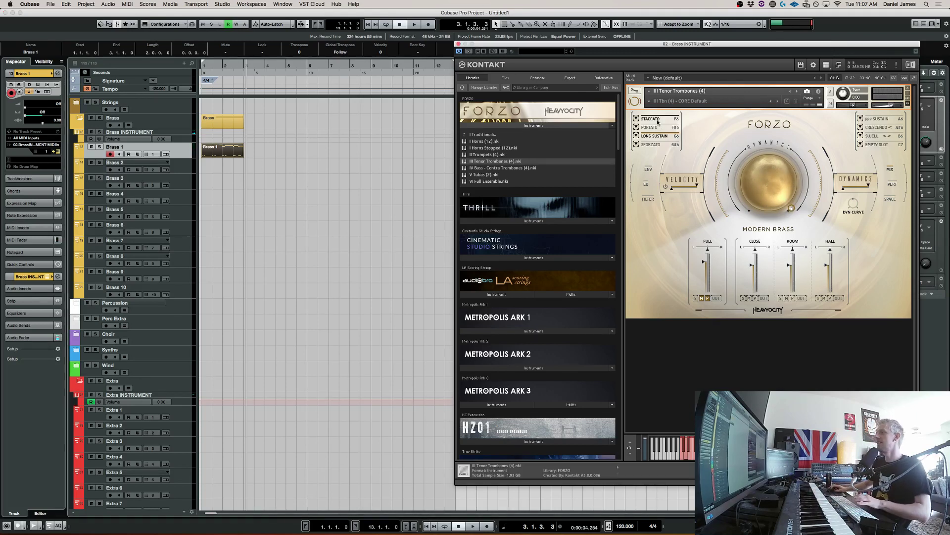
{"action": "left_click", "coordinate": [670, 121]}
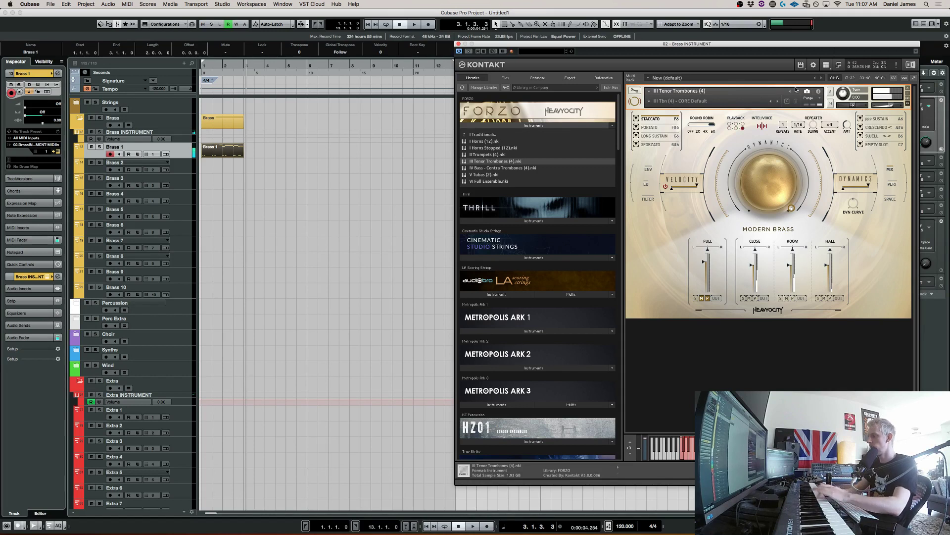
Try the trombones' Staccato repeater with multiple repeats at a 1/32 rate
{"action": "left_click", "coordinate": [784, 125]}
{"action": "left_click", "coordinate": [786, 157]}
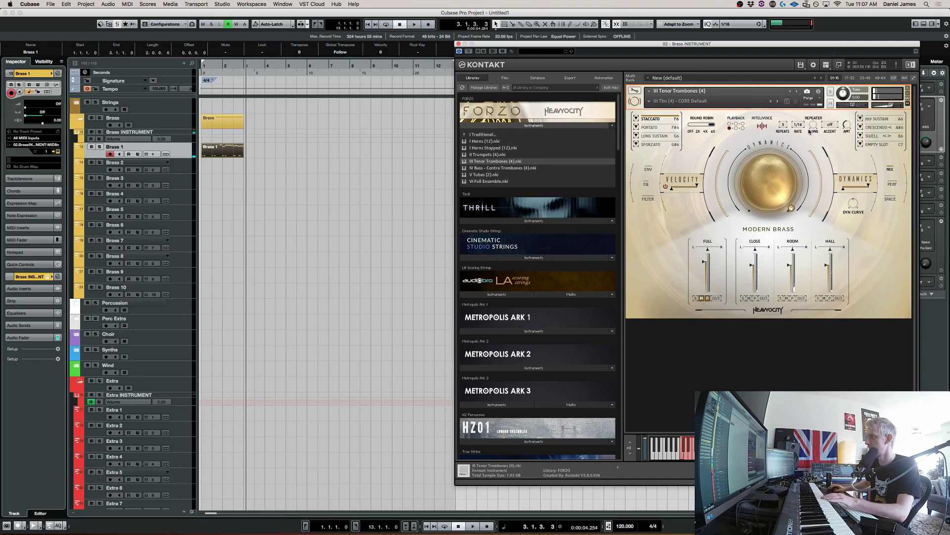
{"action": "left_click", "coordinate": [798, 125]}
{"action": "left_click", "coordinate": [813, 161]}
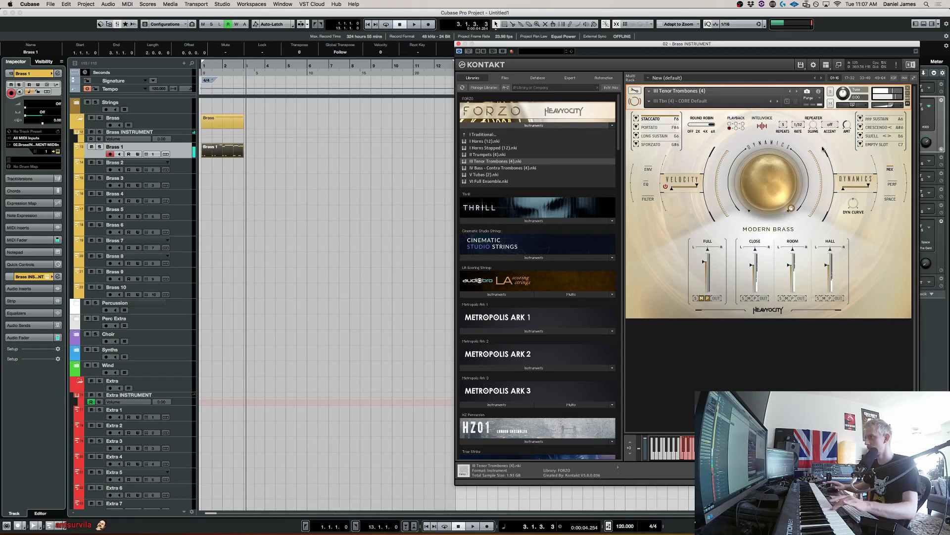
Set the Staccato repeater to 4 repeats at a 1/16 rate
{"action": "left_click", "coordinate": [782, 126]}
{"action": "left_click", "coordinate": [791, 152]}
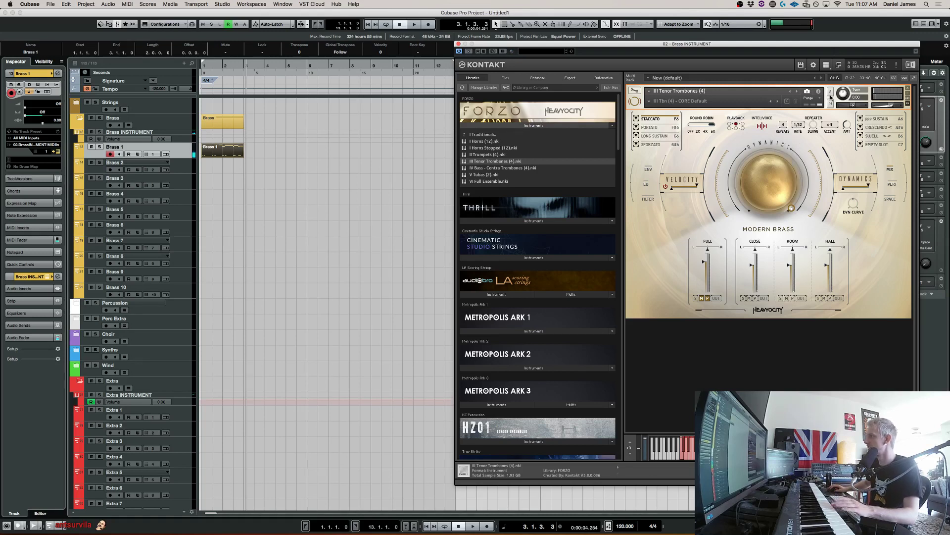
{"action": "left_click", "coordinate": [798, 125]}
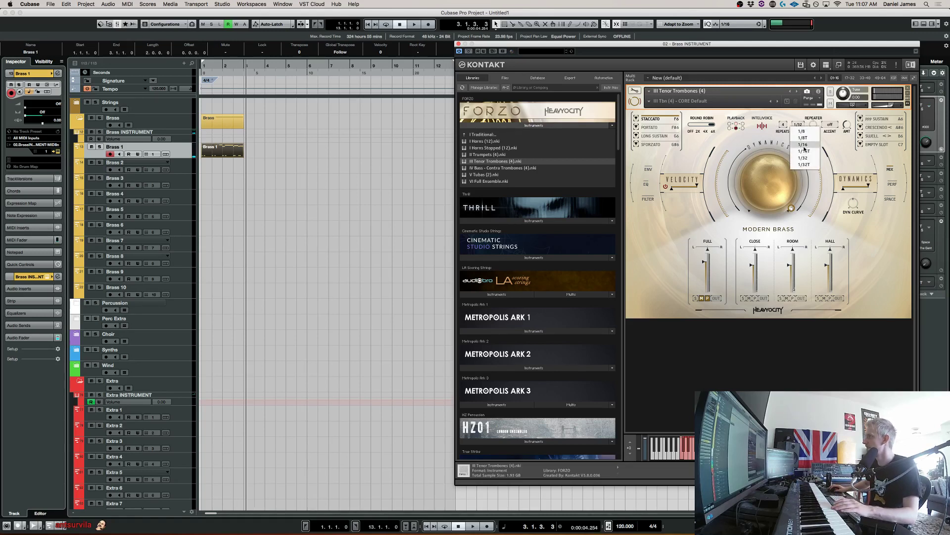
{"action": "left_click", "coordinate": [805, 150]}
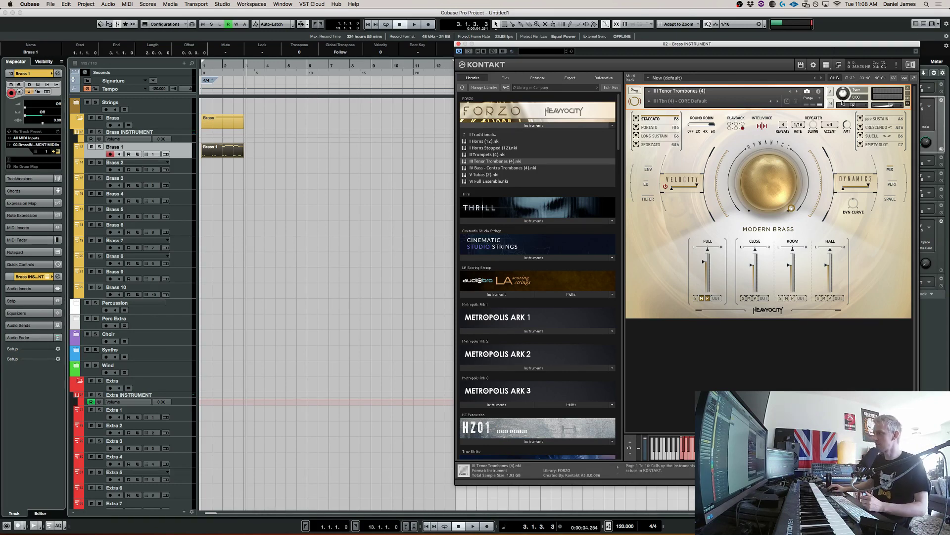
Try the repeater accent on Last and switch it to First
{"action": "left_click", "coordinate": [834, 124]}
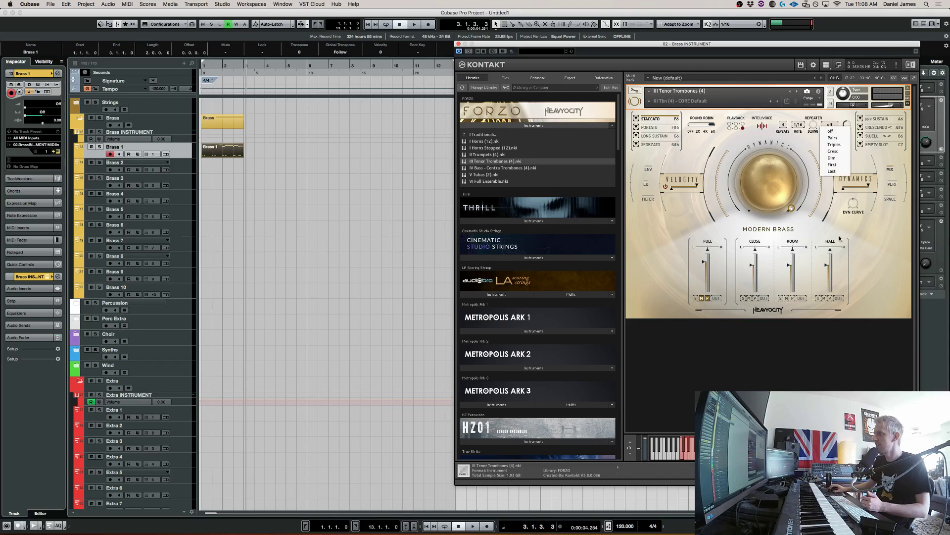
{"action": "left_click", "coordinate": [832, 172]}
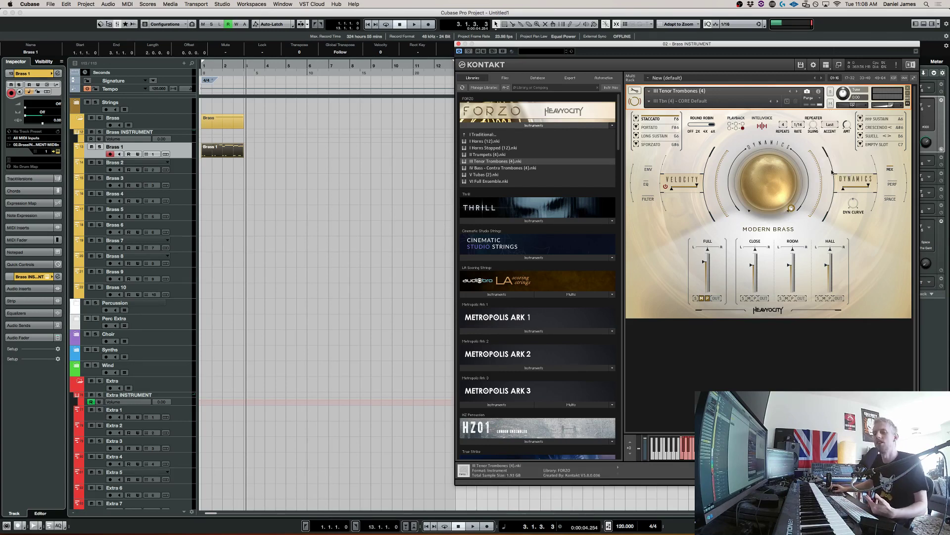
{"action": "left_click", "coordinate": [831, 123]}
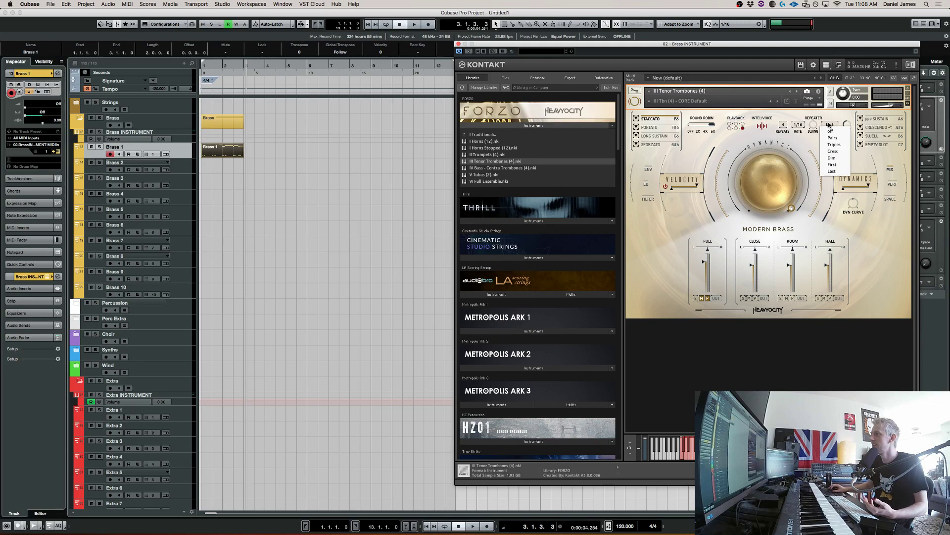
{"action": "left_click", "coordinate": [839, 165]}
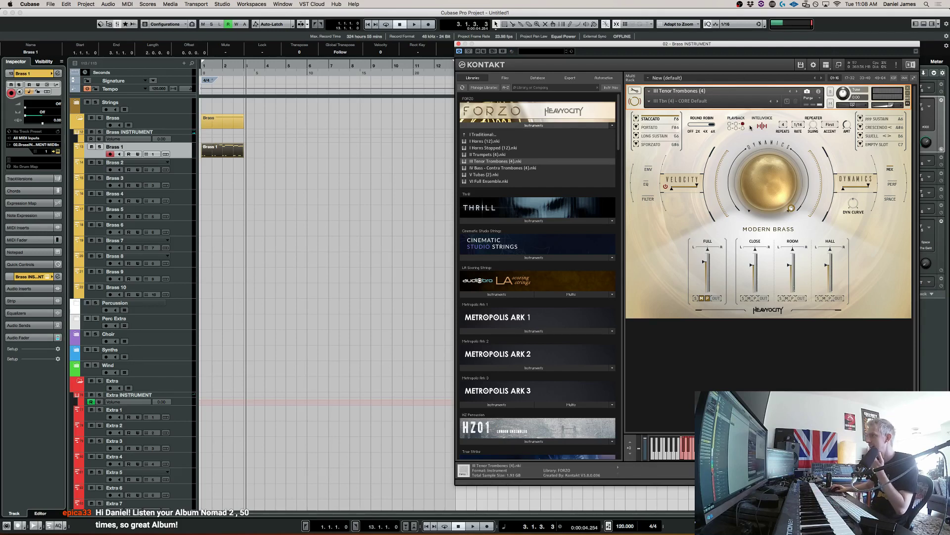
Reduce the Staccato repeater to 1 repeat and audition the trombones' Portato articulation
{"action": "left_click", "coordinate": [784, 124]}
{"action": "left_click", "coordinate": [787, 132]}
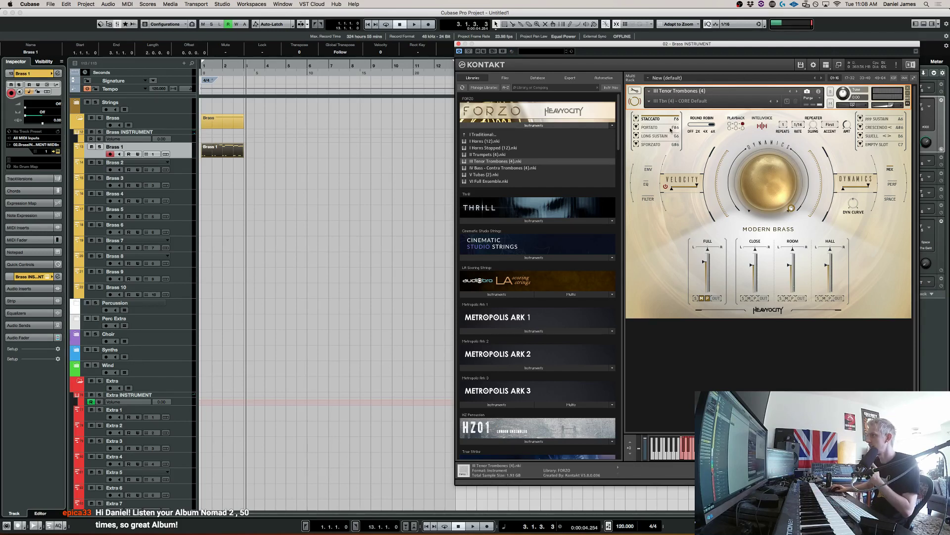
{"action": "left_click", "coordinate": [651, 128]}
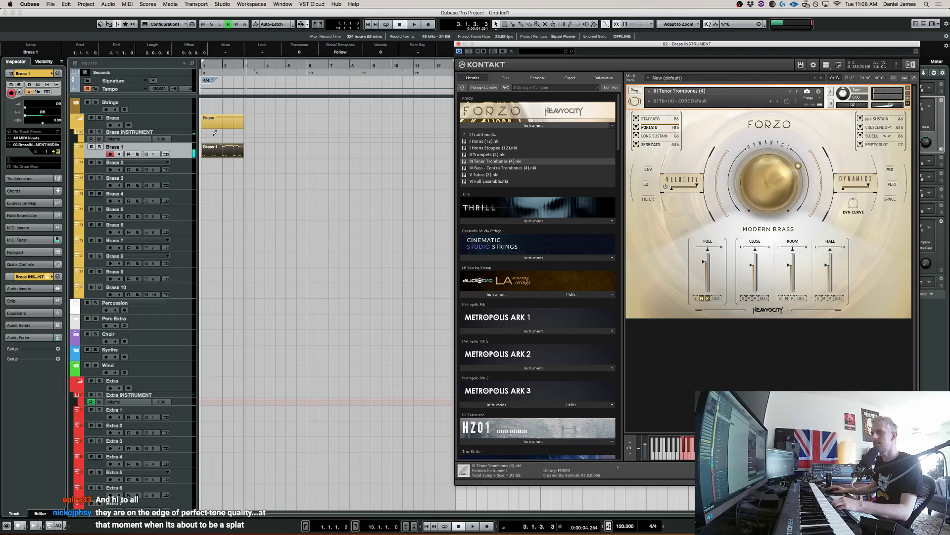
Open the Brass 1 part in the Key Editor and play the melody with the tenor trombones
{"action": "left_click", "coordinate": [212, 152]}
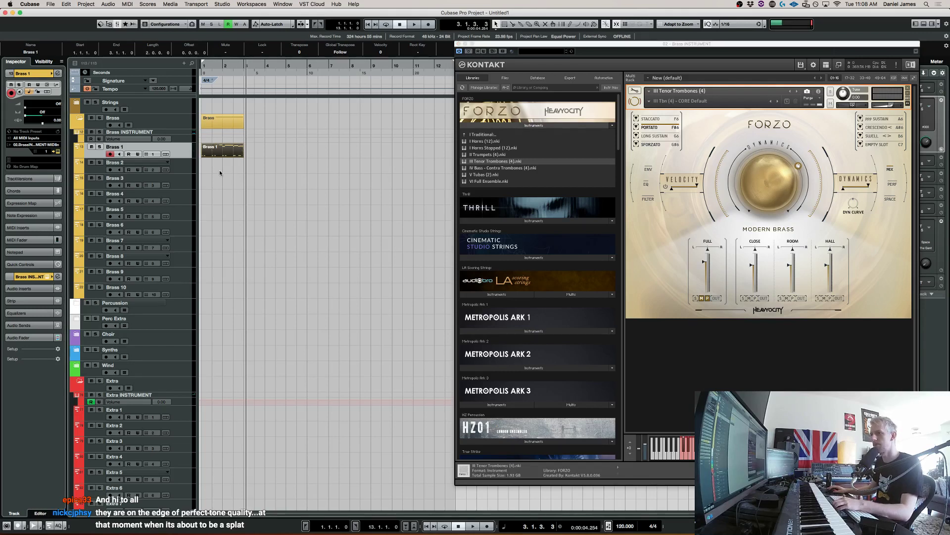
{"action": "double_click", "coordinate": [221, 159]}
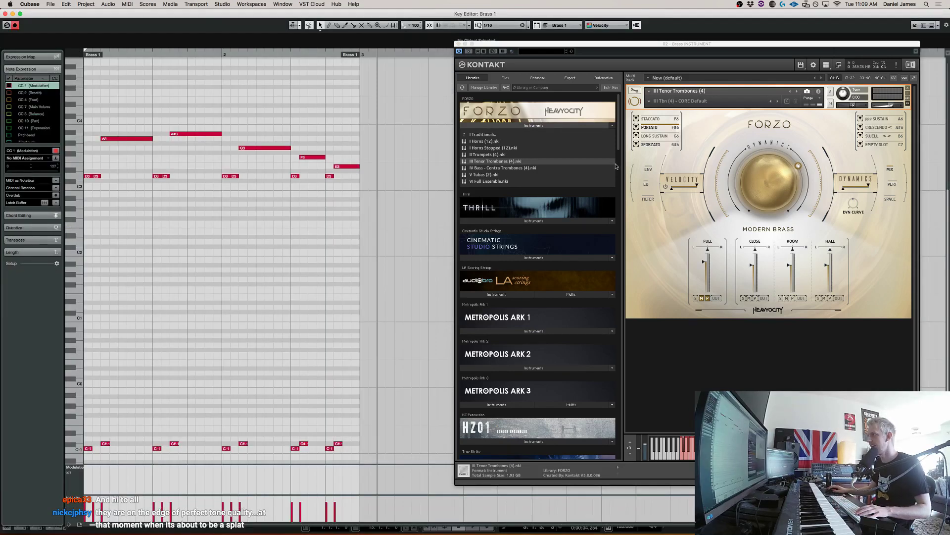
{"action": "key", "text": "space"}
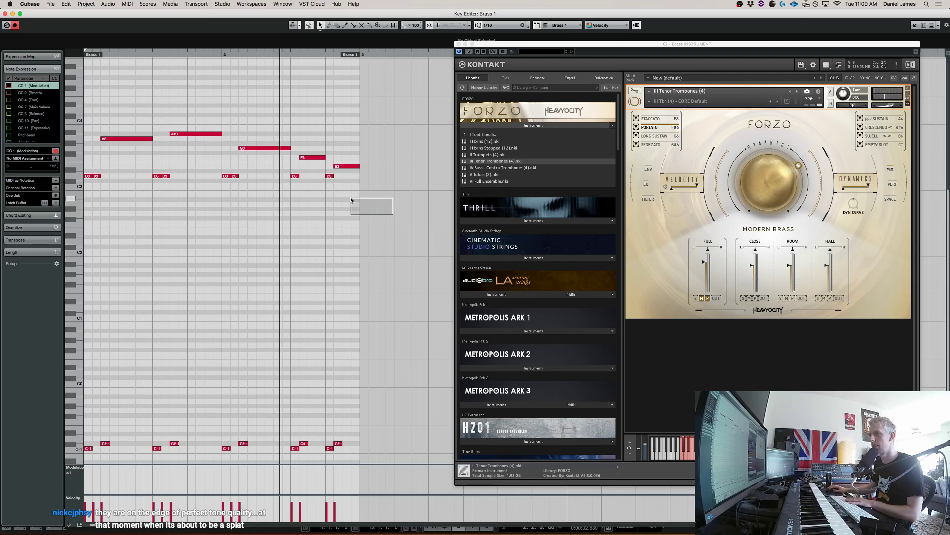
Move the long A3 and A#3 notes and the first C#-1 keyswitch one sixteenth later
{"action": "left_click", "coordinate": [315, 159], "text": "alt"}
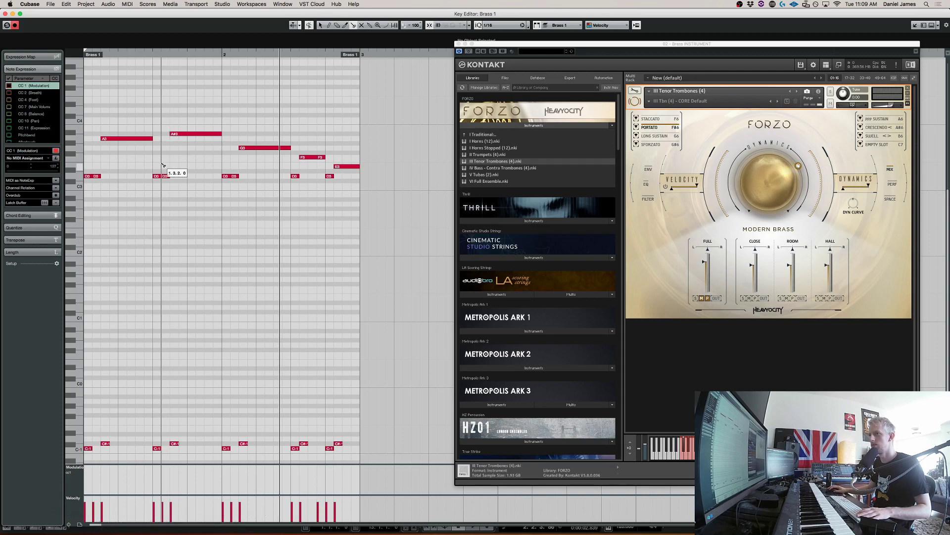
{"action": "left_click_drag", "start_coordinate": [126, 159], "coordinate": [196, 107]}
{"action": "key", "text": "super+Right"}
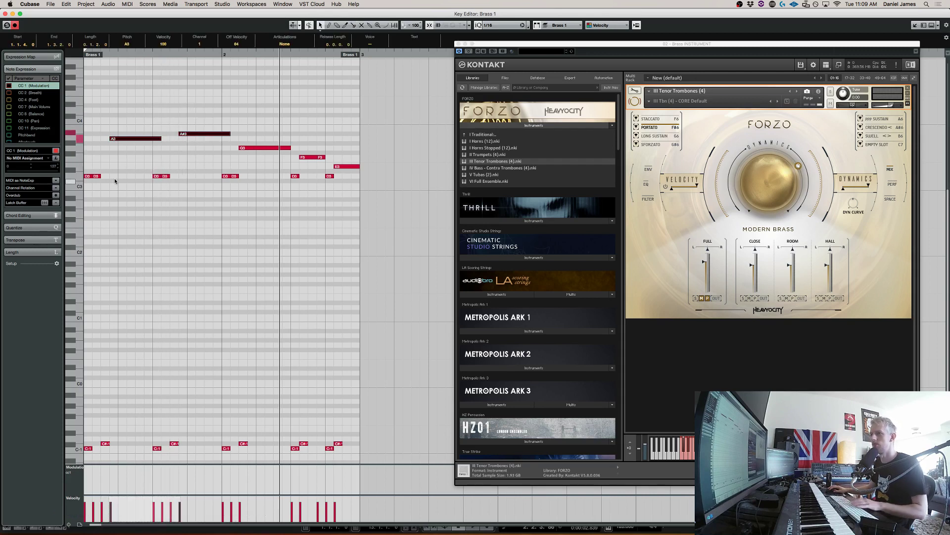
{"action": "left_click_drag", "start_coordinate": [104, 443], "coordinate": [113, 443]}
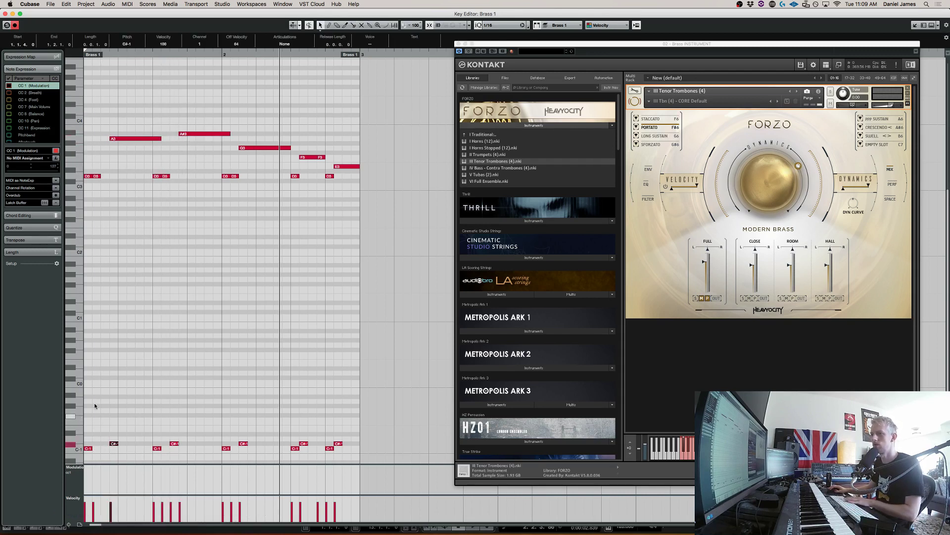
Add a third D3 to the first two note groups, delay the second C#-1 keyswitch to match, and delete the notes after them
{"action": "left_click", "coordinate": [104, 176]}
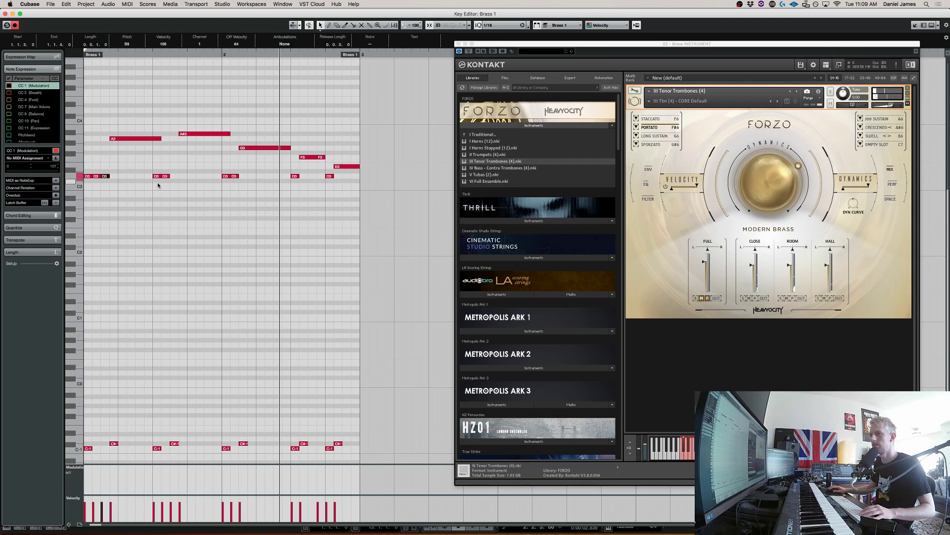
{"action": "left_click", "coordinate": [173, 176]}
{"action": "left_click_drag", "start_coordinate": [175, 444], "coordinate": [425, 141]}
{"action": "key", "text": "BackSpace"}
Duplicate the whole first-bar phrase with its keyswitches and align the copy to the start of bar 2
{"action": "left_click_drag", "start_coordinate": [316, 238], "coordinate": [99, 106]}
{"action": "left_click_drag", "start_coordinate": [265, 97], "coordinate": [25, 431]}
{"action": "key", "text": "super+d"}
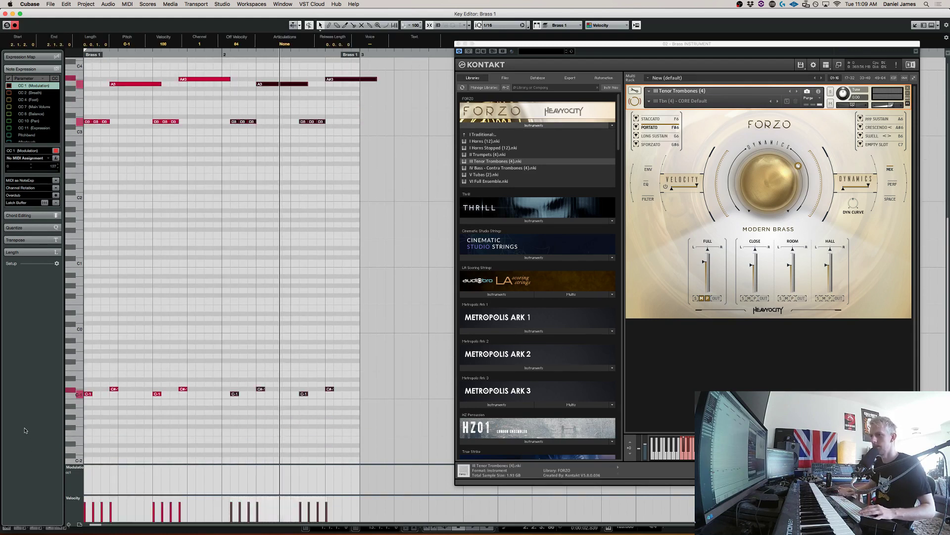
{"action": "key", "text": "ctrl+Left"}
Lower the duplicated long notes in bar 2, A3 to G3 and A#3 to F3
{"action": "scroll", "coordinate": [245, 326], "scroll_direction": "up", "scroll_amount": 10}
{"action": "left_click", "coordinate": [270, 381]}
{"action": "key", "text": "Down"}
{"action": "key", "text": "Down"}
{"action": "scroll", "coordinate": [272, 361], "scroll_direction": "down", "scroll_amount": 4}
{"action": "left_click", "coordinate": [311, 352]}
{"action": "left_click_drag", "start_coordinate": [313, 313], "coordinate": [315, 293]}
Trim the last group to two D3 notes and a short F3, and duplicate it to the end of bar 2
{"action": "left_click", "coordinate": [327, 272]}
{"action": "key", "text": "Delete"}
{"action": "scroll", "coordinate": [315, 293], "scroll_direction": "down", "scroll_amount": 4}
{"action": "left_click_drag", "start_coordinate": [331, 252], "coordinate": [283, 196]}
{"action": "key", "text": "alt+d"}
{"action": "left_click", "coordinate": [350, 199]}
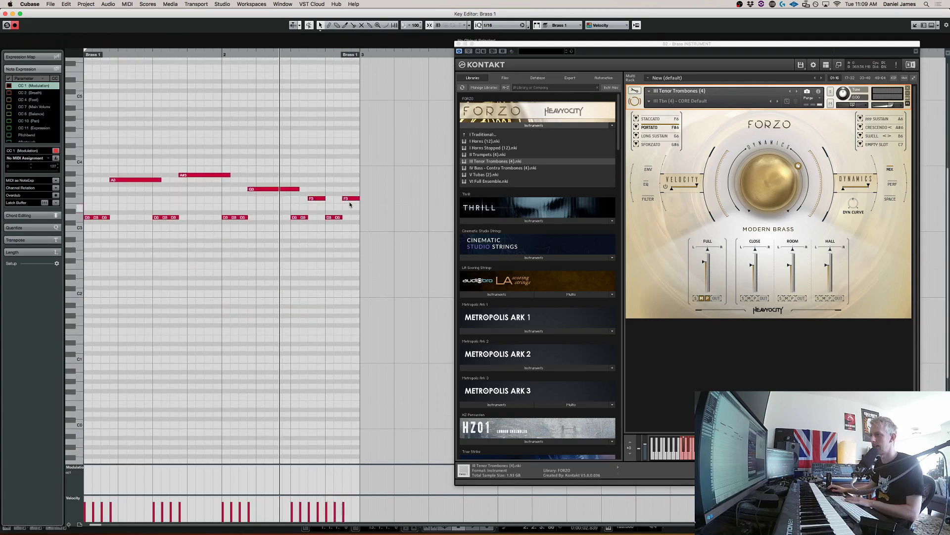
Lower the final short note to E3 and duplicate the last C-1 and C#-1 keyswitch pair beneath the final note group
{"action": "key", "text": "Down"}
{"action": "scroll", "coordinate": [339, 229], "scroll_direction": "down", "scroll_amount": 1}
{"action": "scroll", "coordinate": [338, 229], "scroll_direction": "down", "scroll_amount": 3}
{"action": "left_click", "coordinate": [325, 447]}
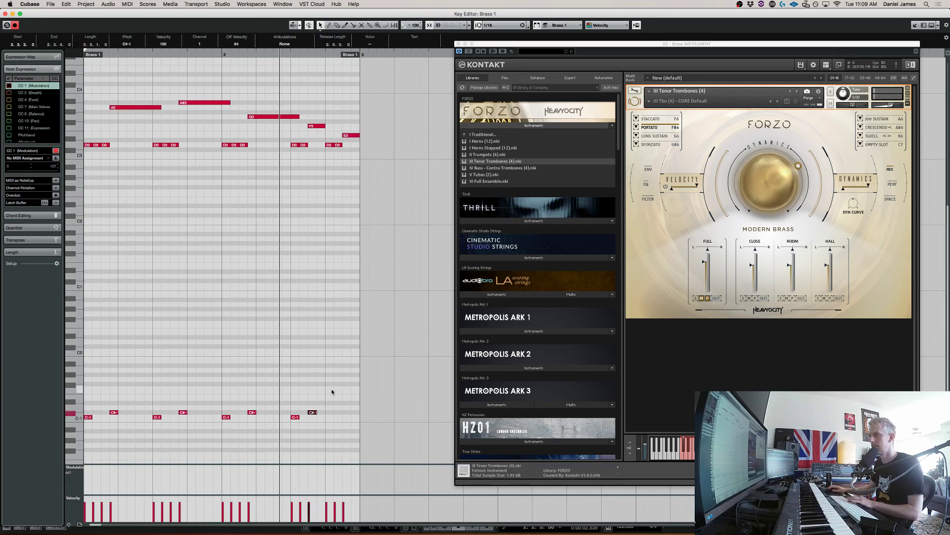
{"action": "left_click_drag", "start_coordinate": [335, 434], "coordinate": [287, 394]}
{"action": "key", "text": "alt+d"}
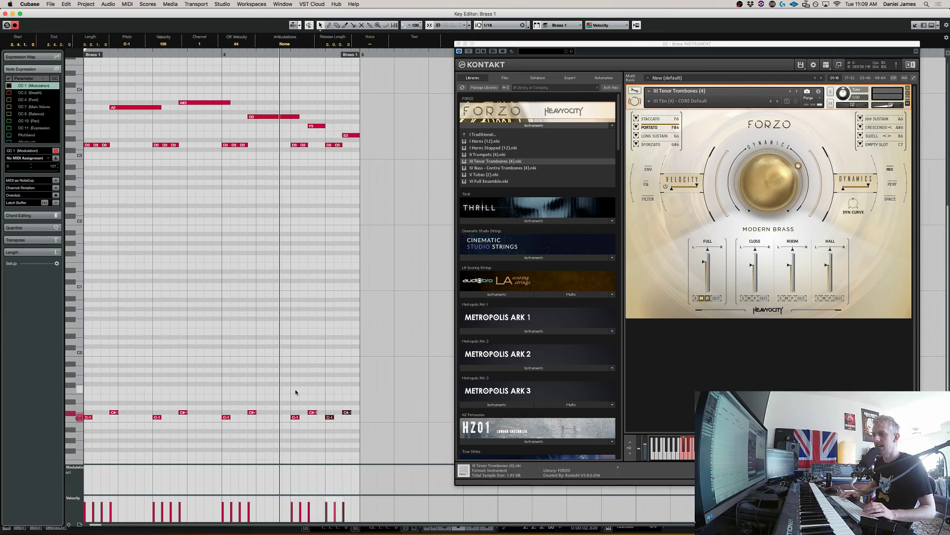
{"action": "key", "text": "space"}
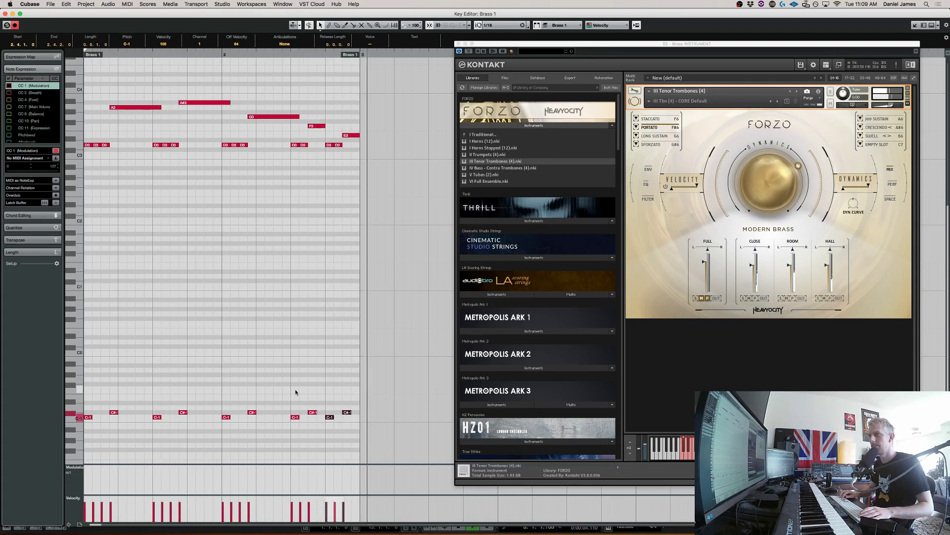
Add long D4 notes above the A3 and A#3 in bar 1 and transpose them down two octaves to D2
{"action": "scroll", "coordinate": [178, 144], "scroll_direction": "up", "scroll_amount": 5}
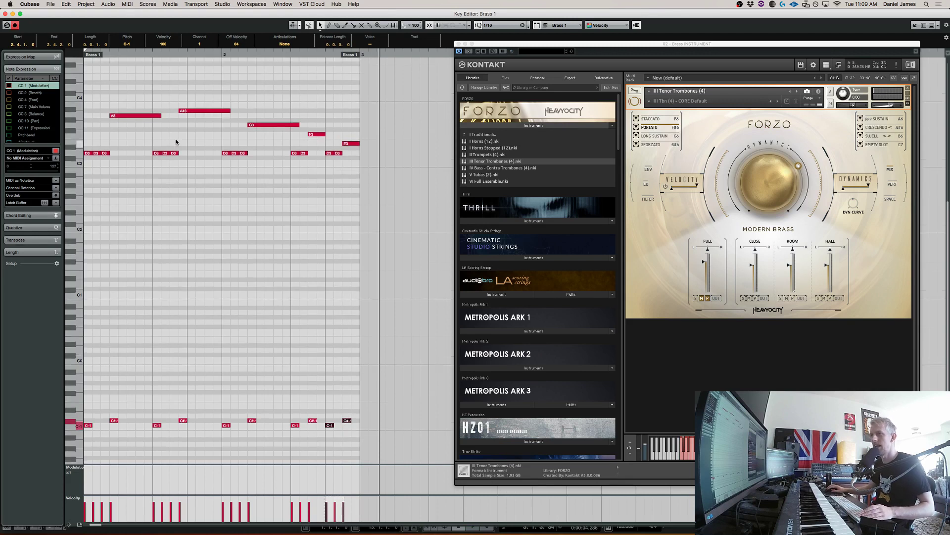
{"action": "left_click_drag", "start_coordinate": [127, 190], "coordinate": [199, 162]}
{"action": "left_click", "coordinate": [195, 168]}
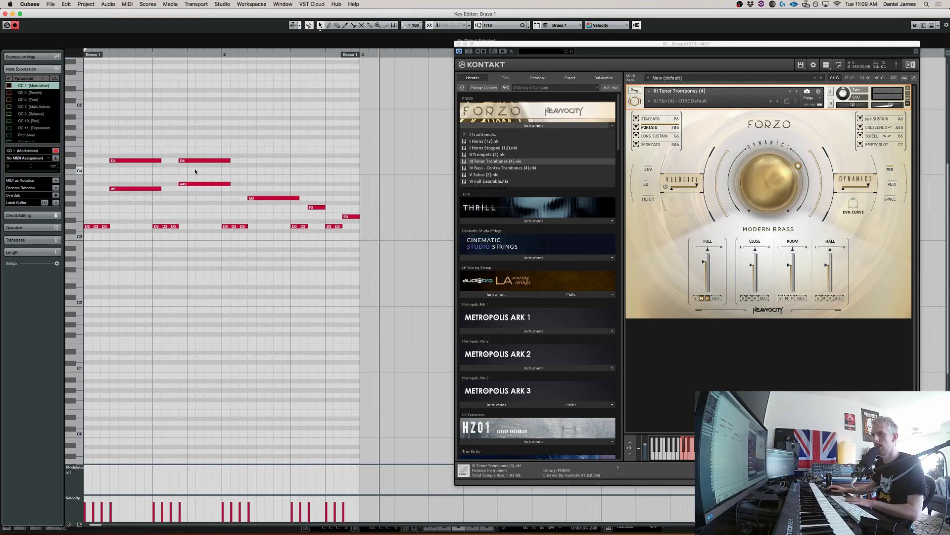
{"action": "key", "text": "space"}
{"action": "left_click_drag", "start_coordinate": [112, 164], "coordinate": [185, 151]}
{"action": "key", "text": "shift+Down"}
{"action": "key", "text": "shift+Down"}
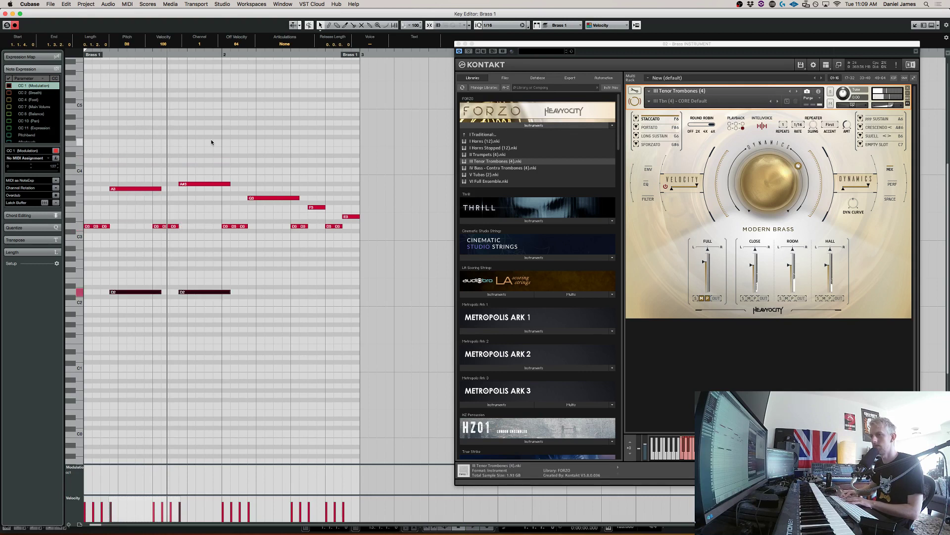
Lower the second D2 to C2 and continue the bass line through bar 2 with a long A#1 and short G#1 and G1
{"action": "left_click", "coordinate": [196, 292]}
{"action": "key", "text": "Down"}
{"action": "key", "text": "Down"}
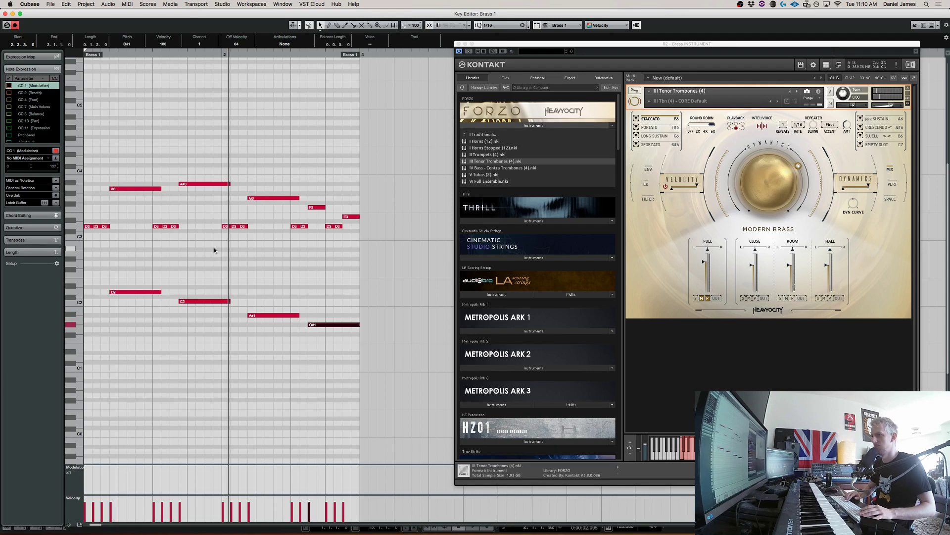
{"action": "left_click_drag", "start_coordinate": [339, 322], "coordinate": [325, 322]}
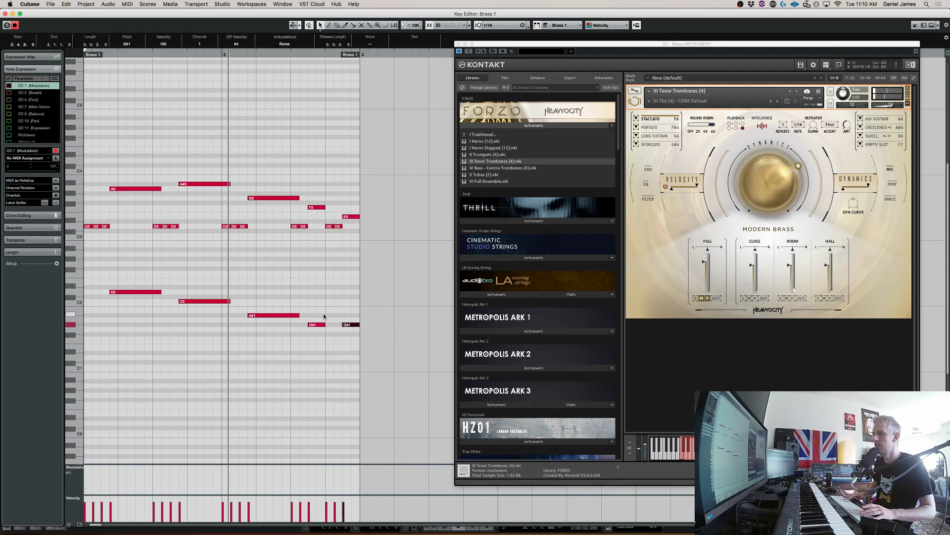
{"action": "key", "text": "Down"}
Play back the phrase and delete the added bass line beneath the melody
{"action": "key", "text": "space"}
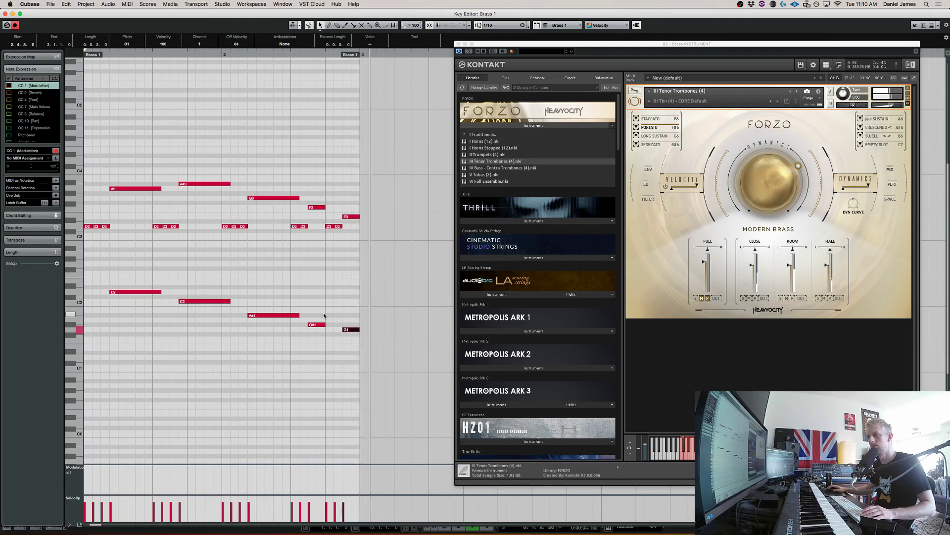
{"action": "left_click_drag", "start_coordinate": [379, 351], "coordinate": [87, 281]}
{"action": "key", "text": "Delete"}
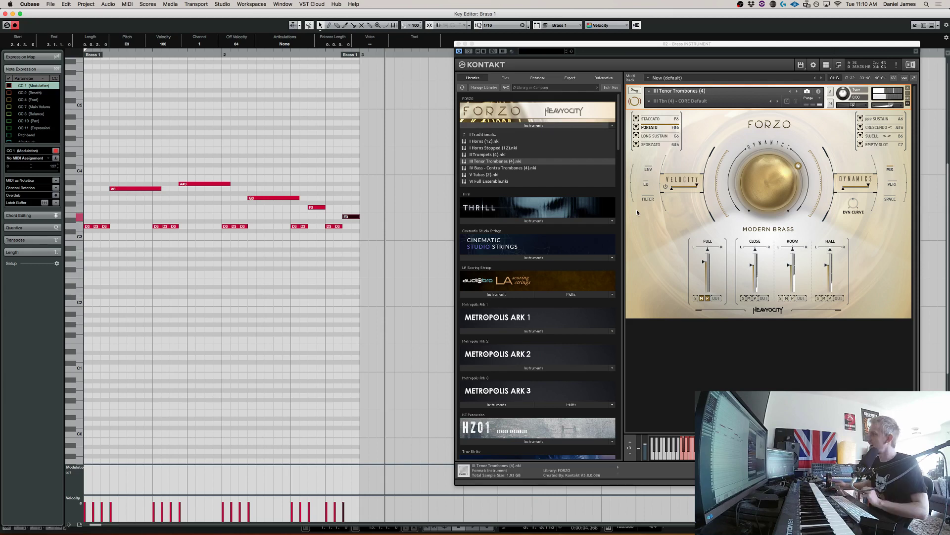
Audition the tenor trombones' Sforzato, Sustain, Crescendo and Swell articulations
{"action": "left_click", "coordinate": [661, 146]}
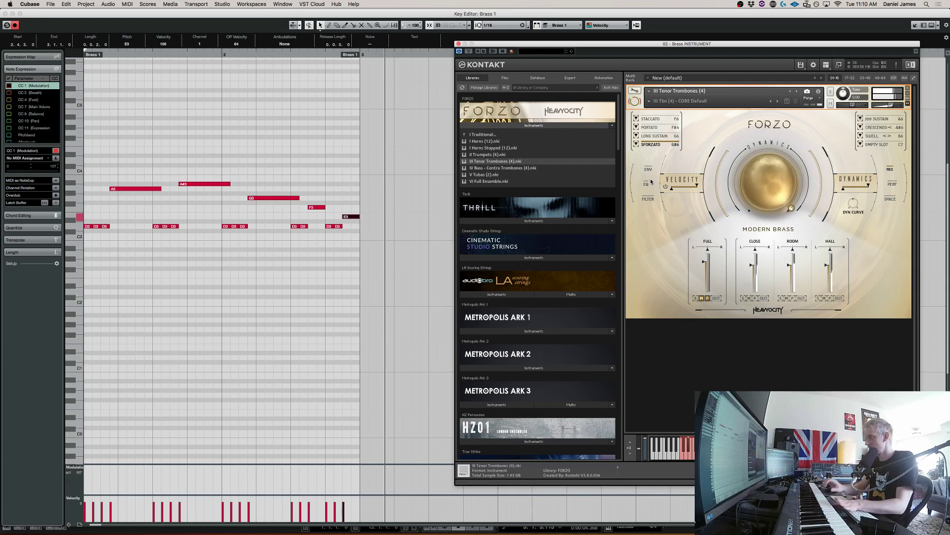
{"action": "left_click", "coordinate": [872, 119]}
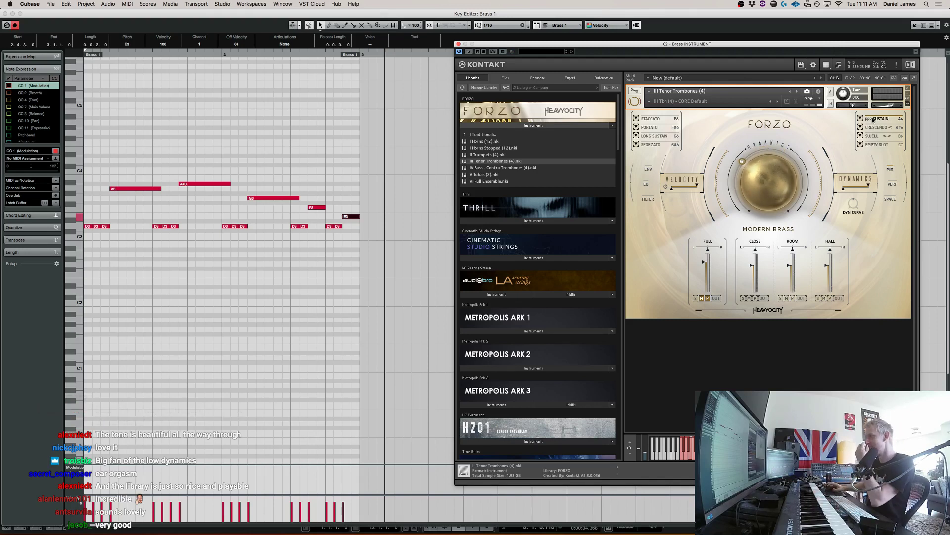
{"action": "left_click", "coordinate": [875, 128]}
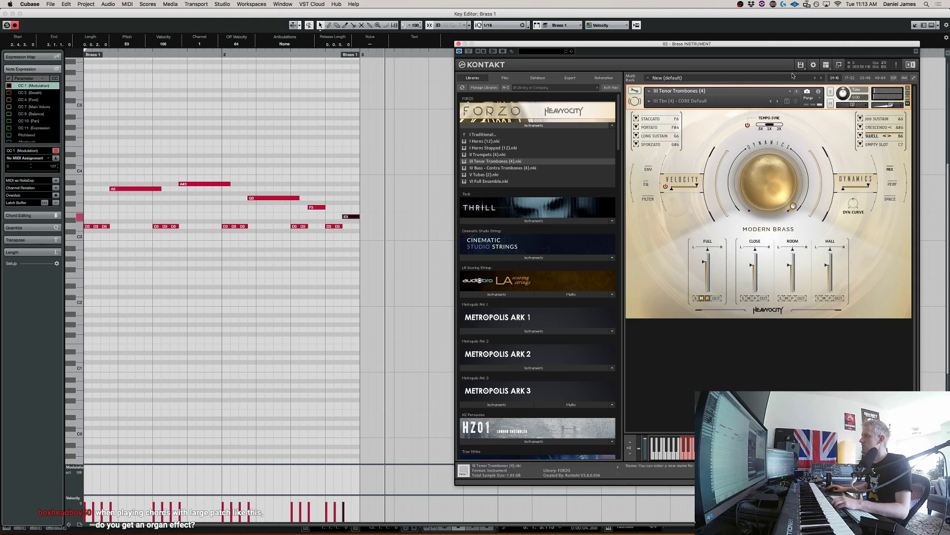
Load the III Tbn (4) - EXT Full Mix Only snapshot and audition its Waves, Pulsing Beats and RND Staccatos articulations
{"action": "left_click", "coordinate": [651, 102]}
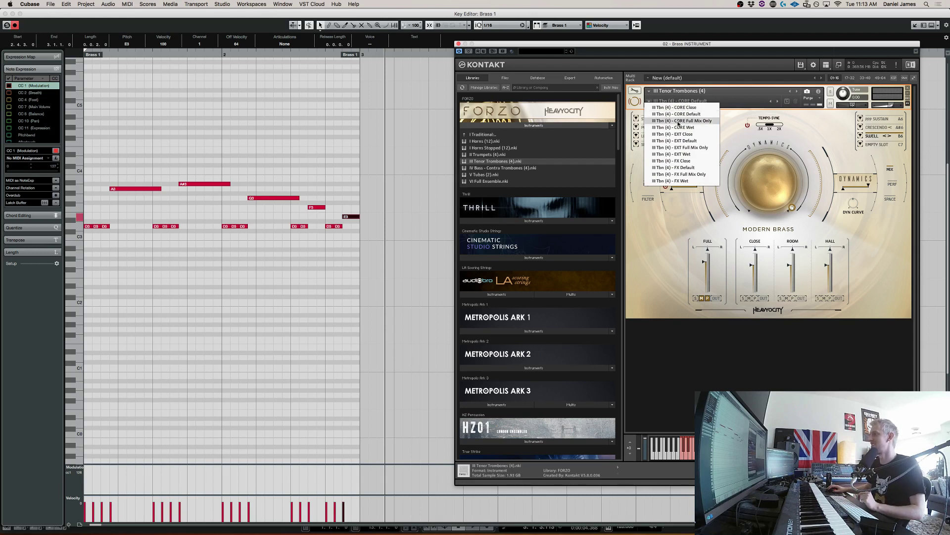
{"action": "left_click", "coordinate": [692, 147]}
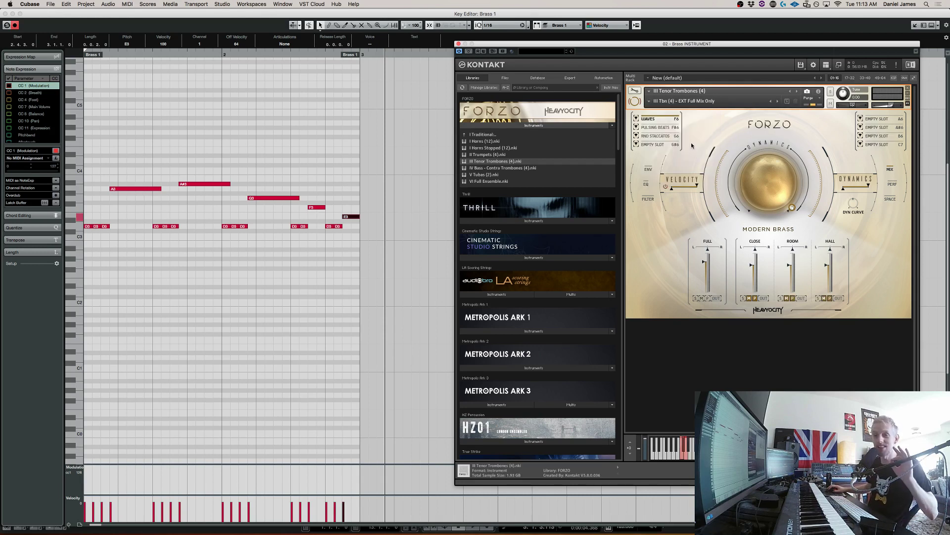
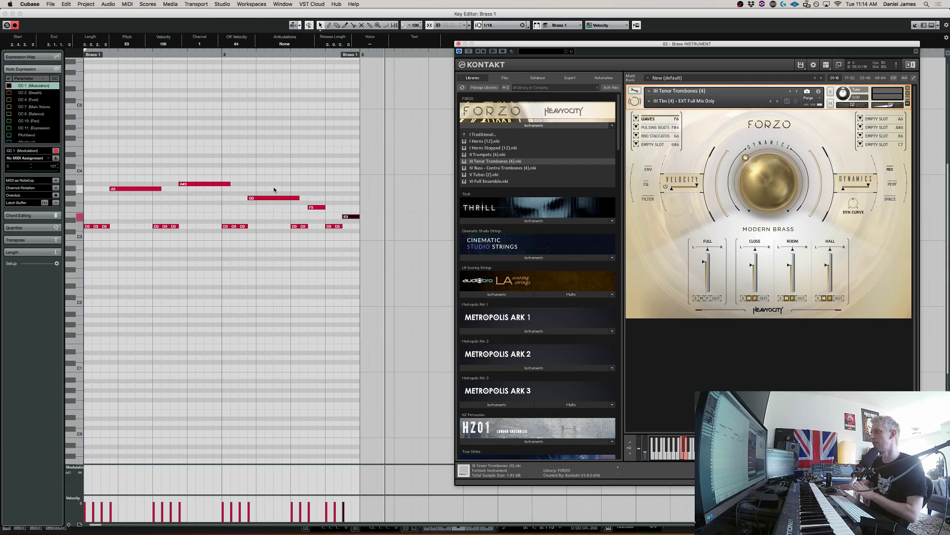
{"action": "left_click", "coordinate": [645, 127]}
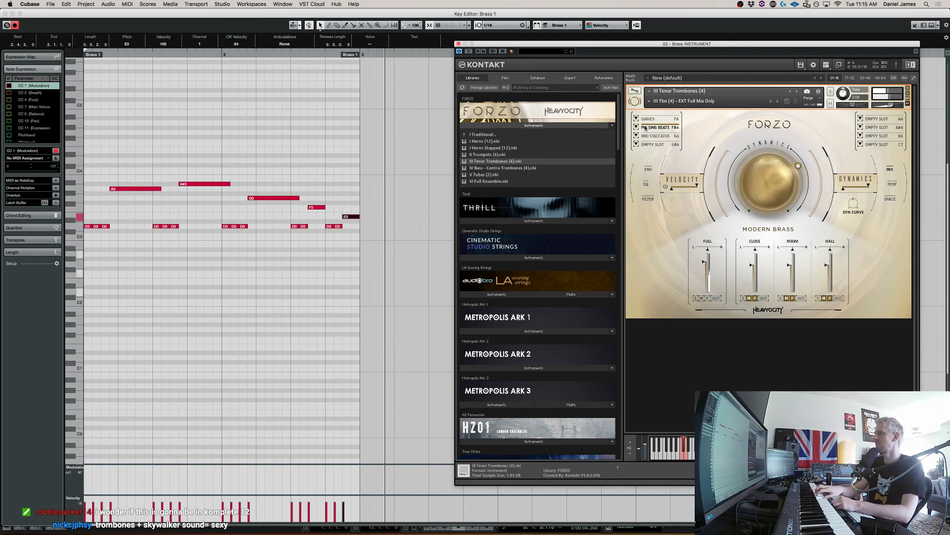
{"action": "left_click", "coordinate": [653, 136]}
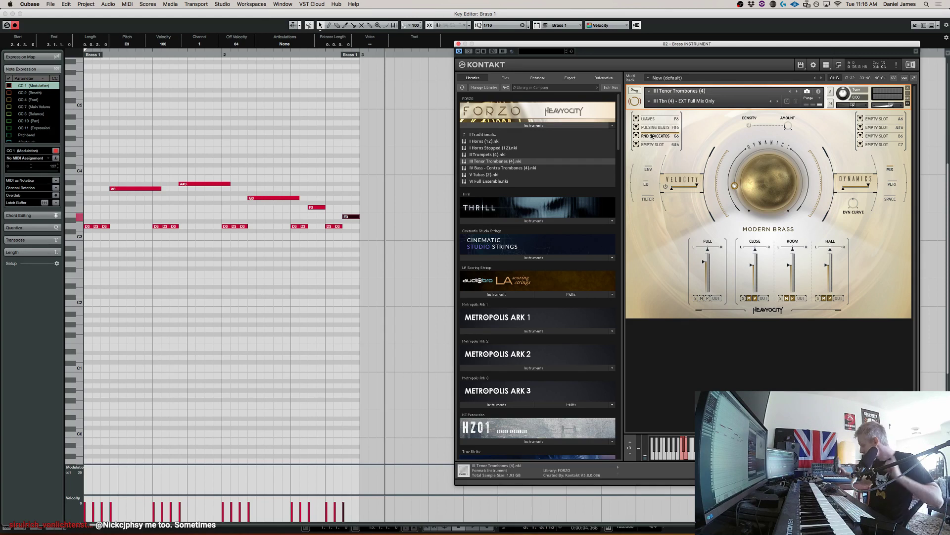
Load the III Tbn (4) - FX Full Mix Only snapshot and audition the rising Clusters articulation with Tempo-Sync at 2X and .5X
{"action": "left_click", "coordinate": [649, 100]}
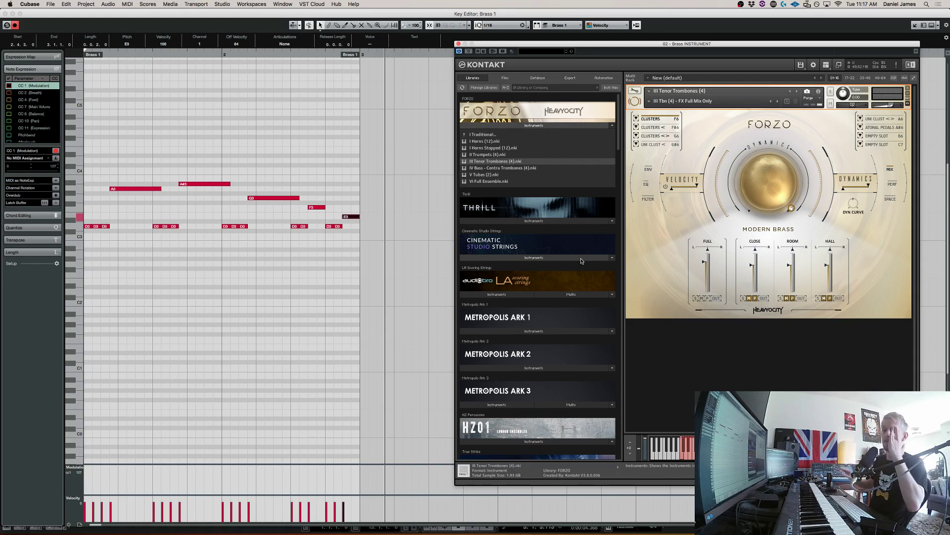
{"action": "left_click", "coordinate": [818, 92]}
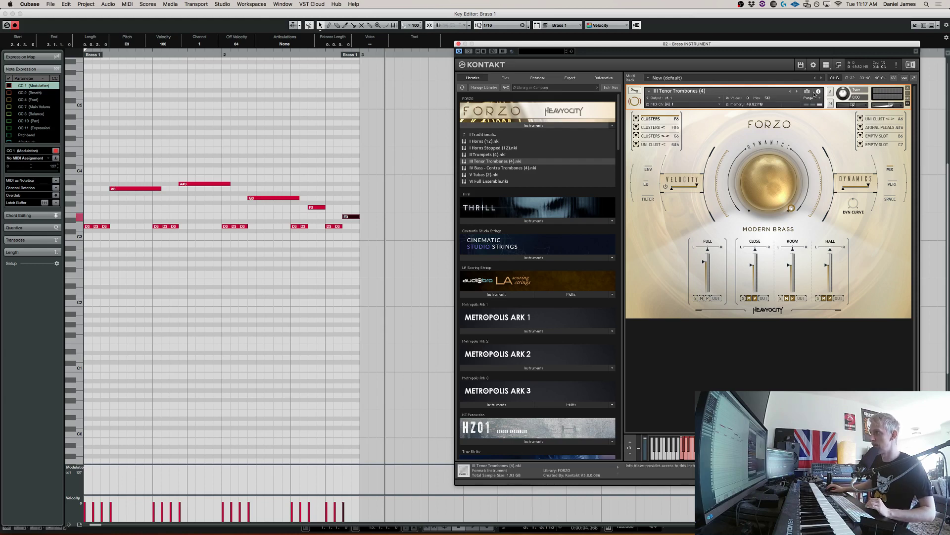
{"action": "left_click", "coordinate": [807, 92]}
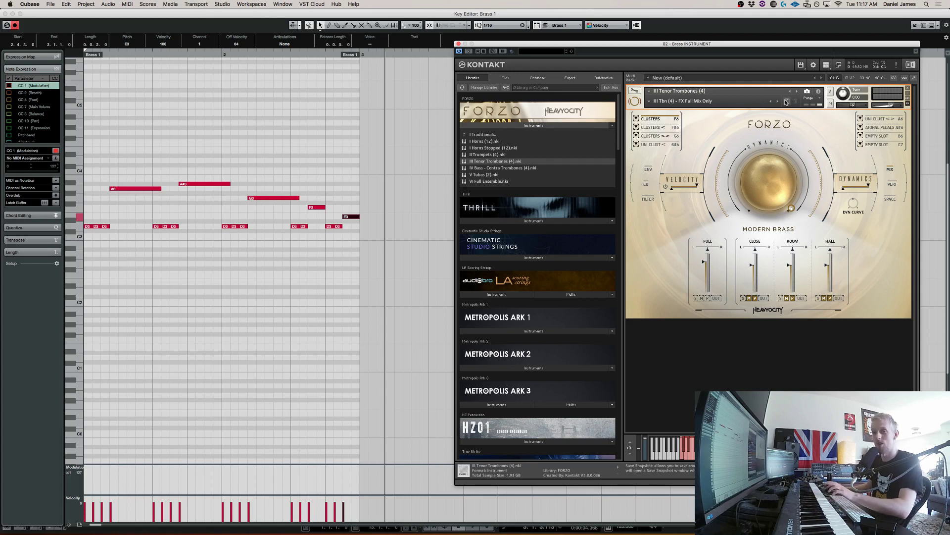
{"action": "left_click", "coordinate": [666, 127]}
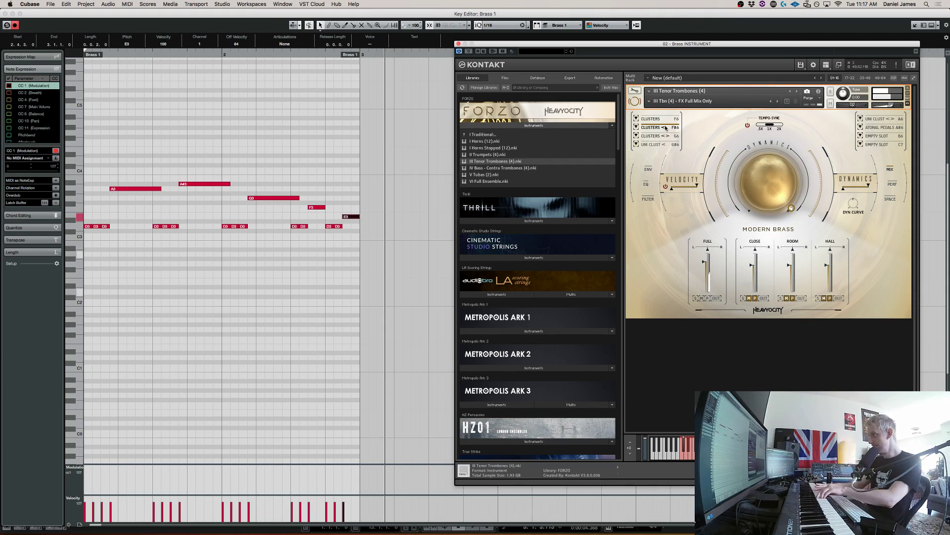
{"action": "left_click_drag", "start_coordinate": [773, 125], "coordinate": [786, 127]}
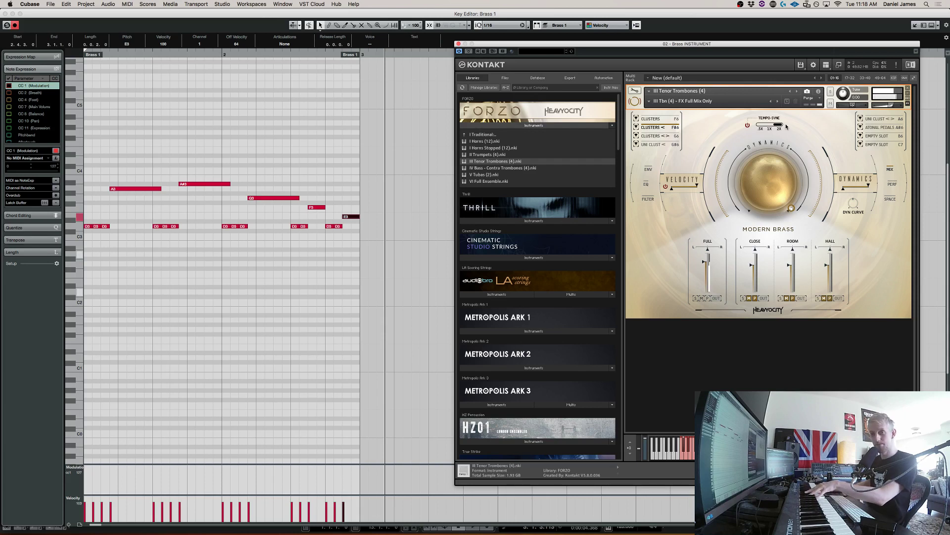
{"action": "left_click_drag", "start_coordinate": [782, 125], "coordinate": [760, 126]}
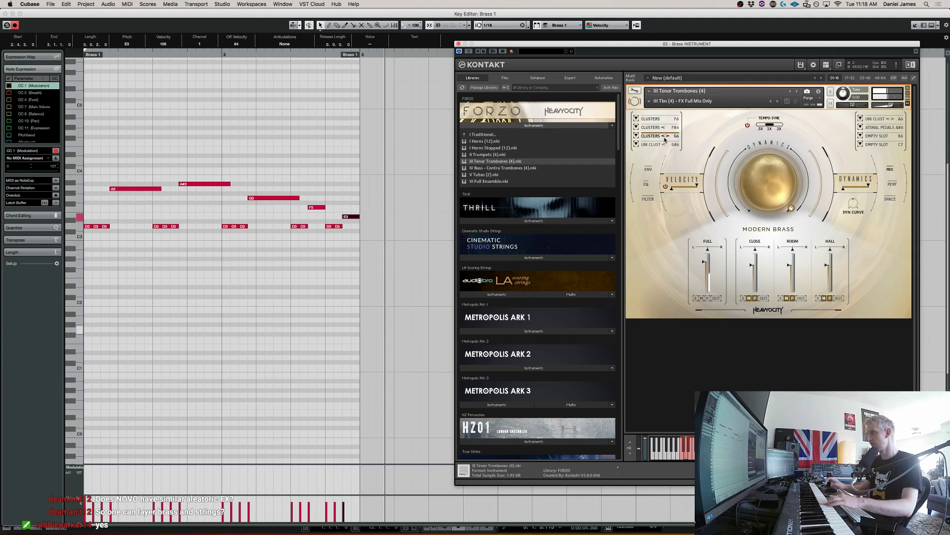
Audition the two Uni Clust articulations and Atonal Pedals, moving the Kontakt window so its keyboard is less covered
{"action": "left_click", "coordinate": [663, 145]}
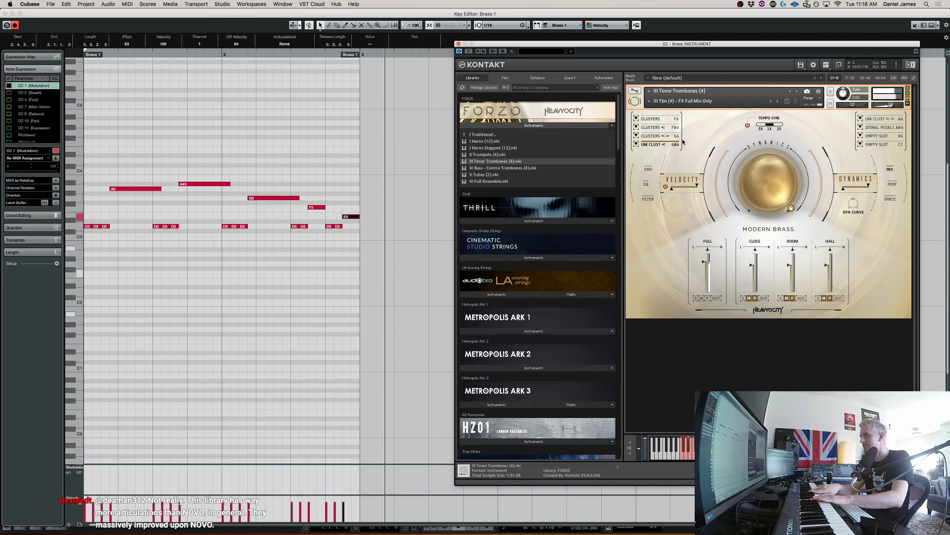
{"action": "left_click", "coordinate": [874, 121]}
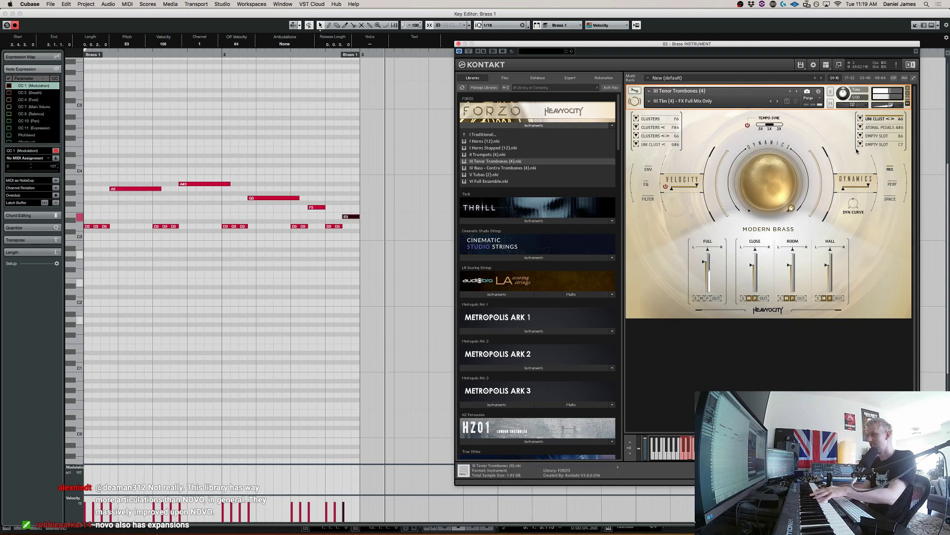
{"action": "left_click_drag", "start_coordinate": [611, 48], "coordinate": [453, 51]}
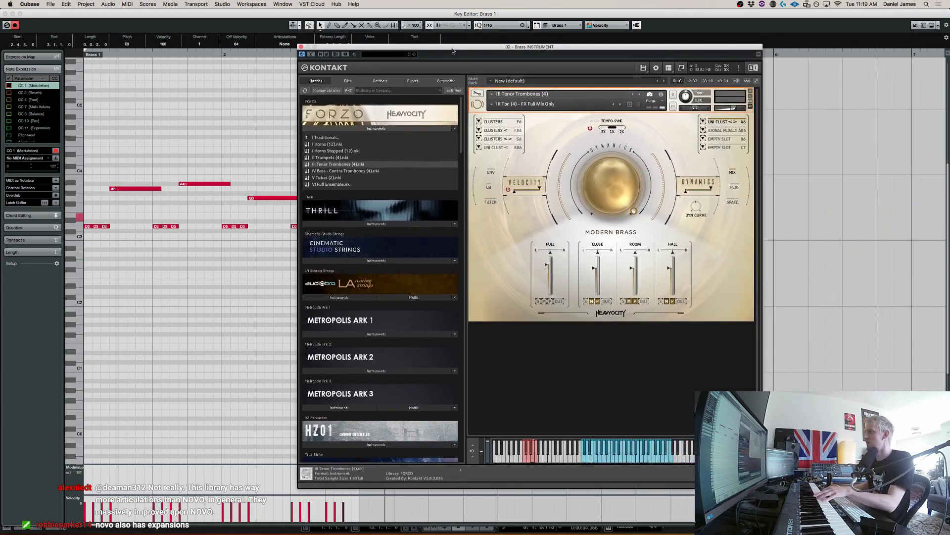
{"action": "left_click", "coordinate": [723, 130]}
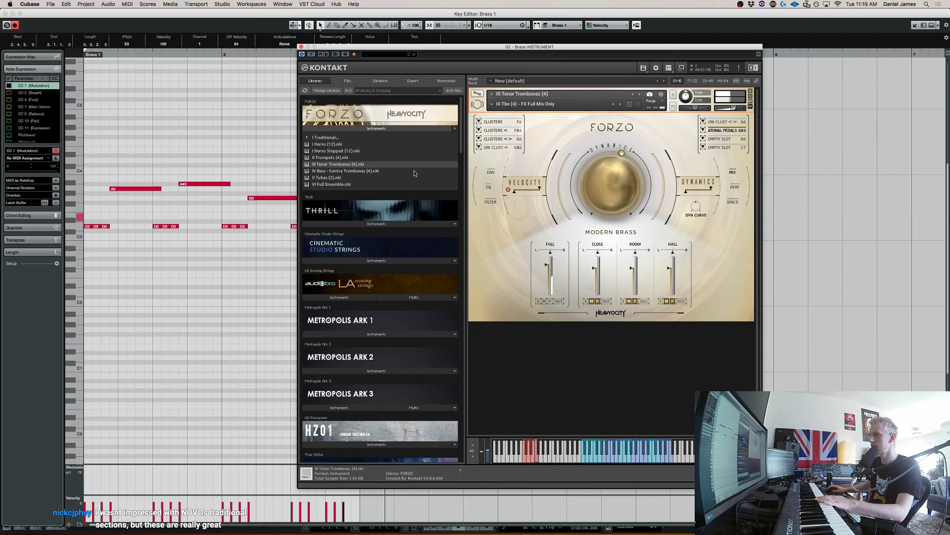
Replace the tenor trombones with the IV Bass - Contra Trombones (4) instrument
{"action": "left_click", "coordinate": [491, 104]}
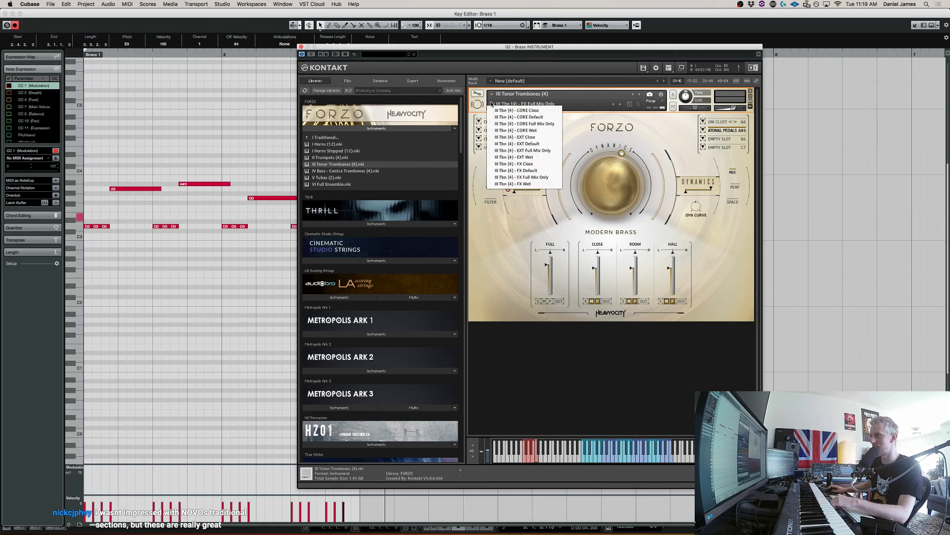
{"action": "left_click", "coordinate": [379, 173]}
{"action": "left_click_drag", "start_coordinate": [380, 173], "coordinate": [560, 172]}
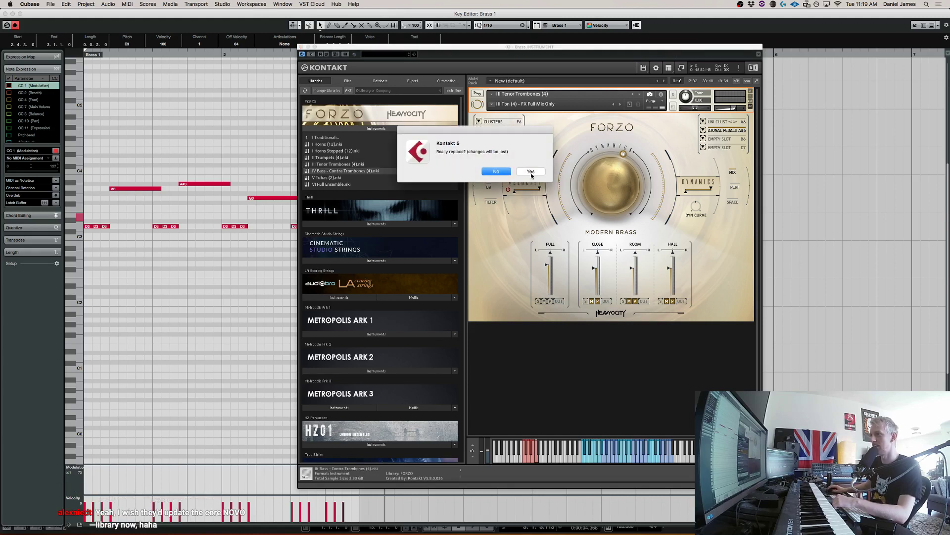
{"action": "left_click", "coordinate": [530, 171]}
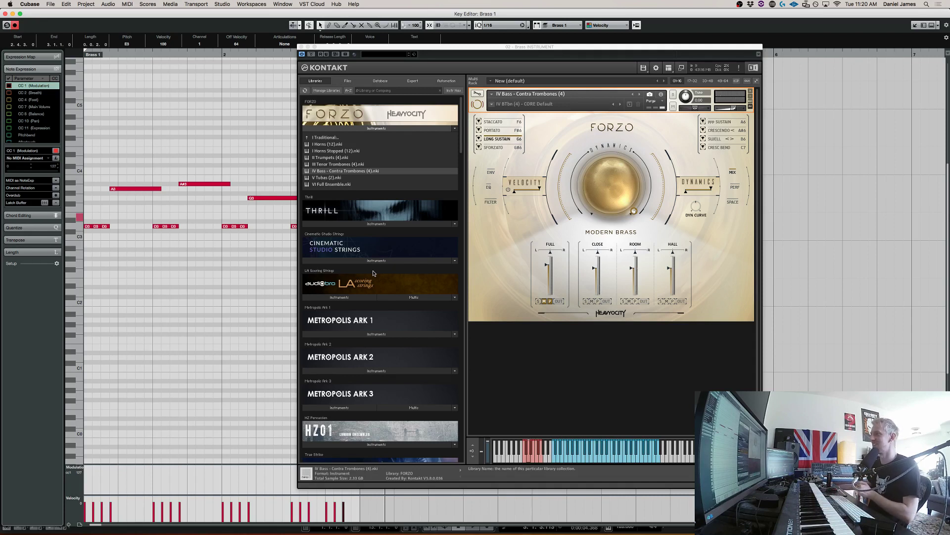
Set the Staccato repeater to 5 repeats and audition the bass trombones' Staccato and Portato articulations
{"action": "left_click", "coordinate": [487, 131]}
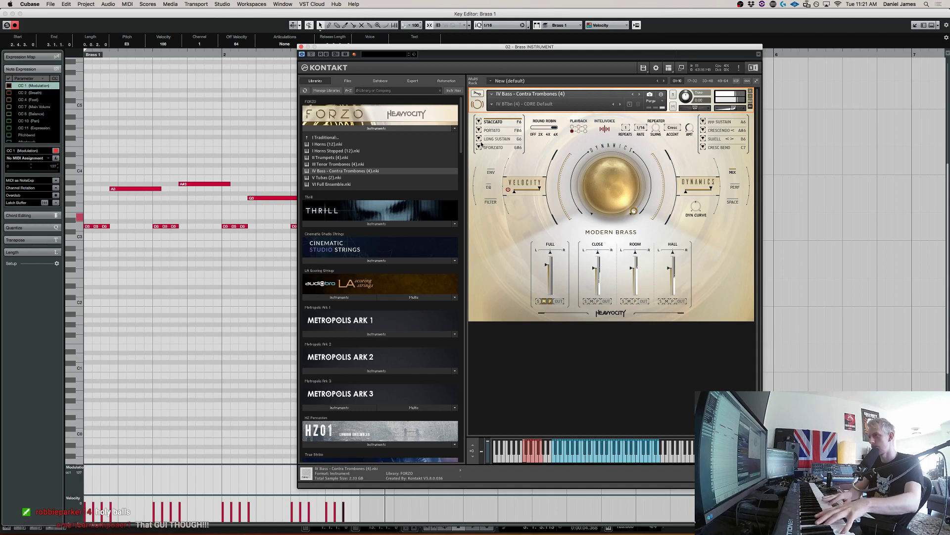
{"action": "left_click", "coordinate": [626, 128]}
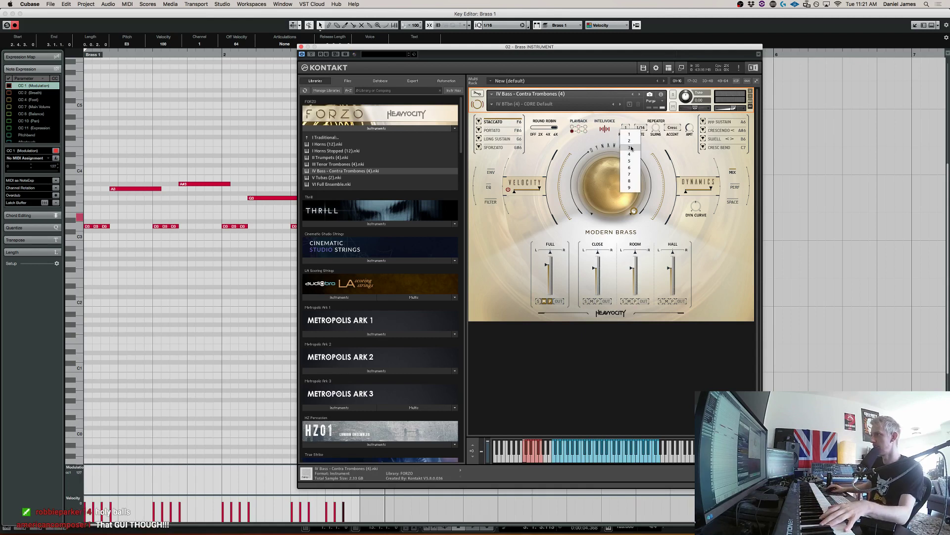
{"action": "left_click", "coordinate": [630, 154]}
{"action": "left_click", "coordinate": [626, 129]}
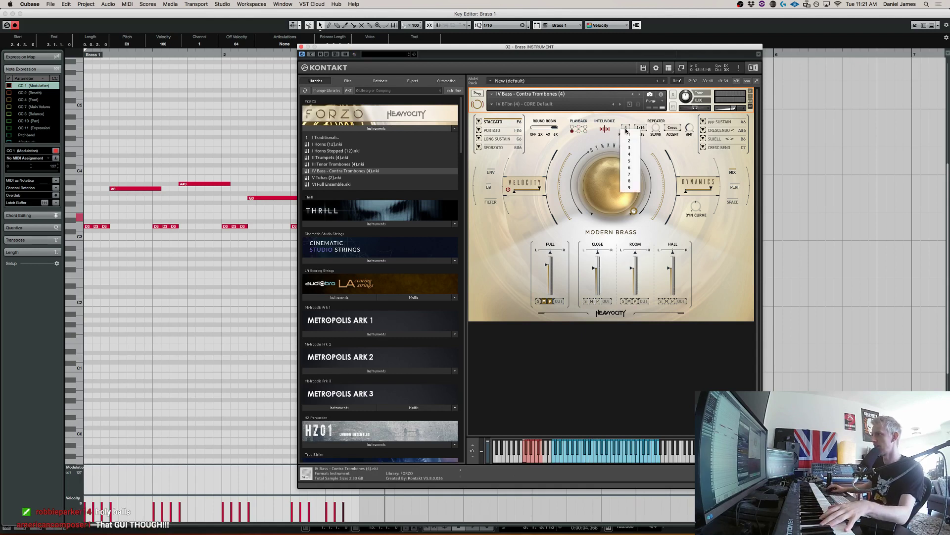
{"action": "left_click", "coordinate": [630, 161]}
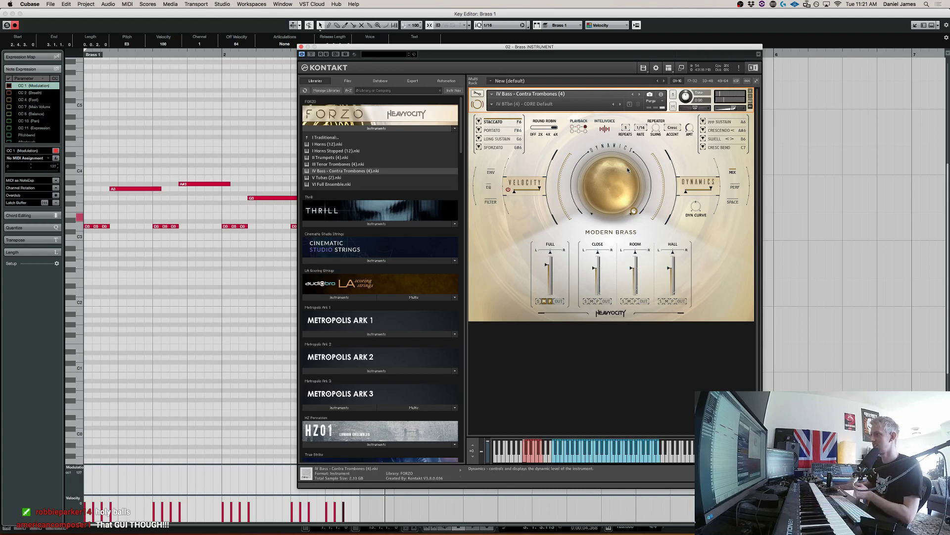
{"action": "left_click", "coordinate": [507, 131]}
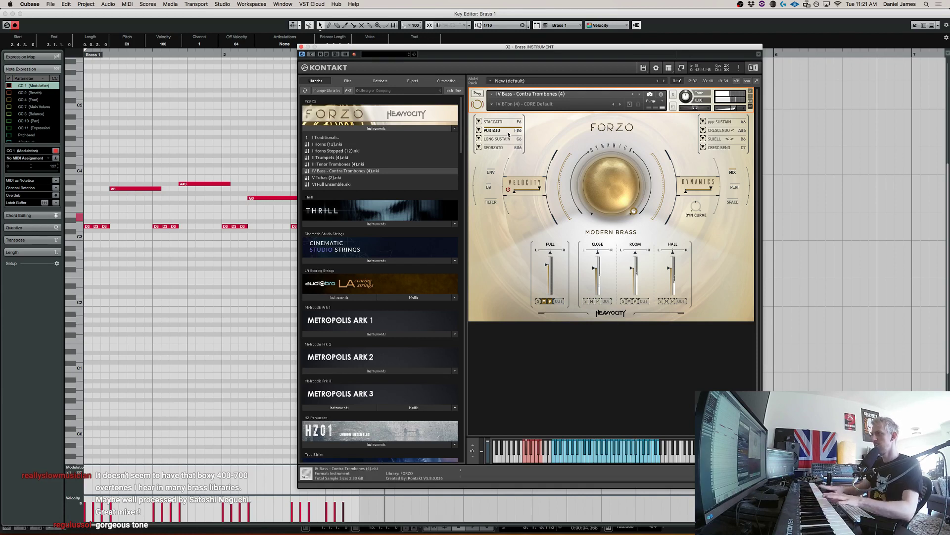
Close the Key Editor, expand the Strings folder and select the Strings 1 track
{"action": "left_click", "coordinate": [238, 134]}
{"action": "key", "text": "Escape"}
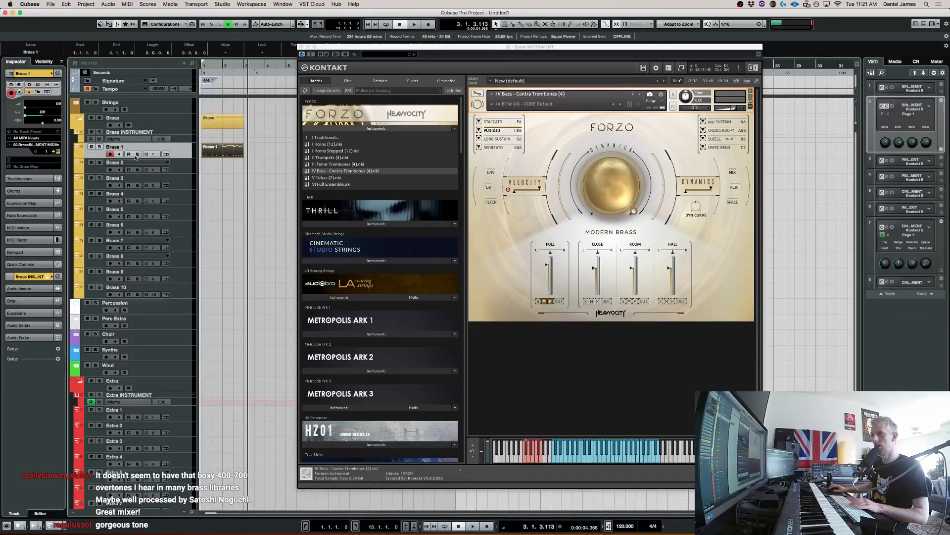
{"action": "left_click", "coordinate": [77, 103]}
{"action": "left_click", "coordinate": [177, 140]}
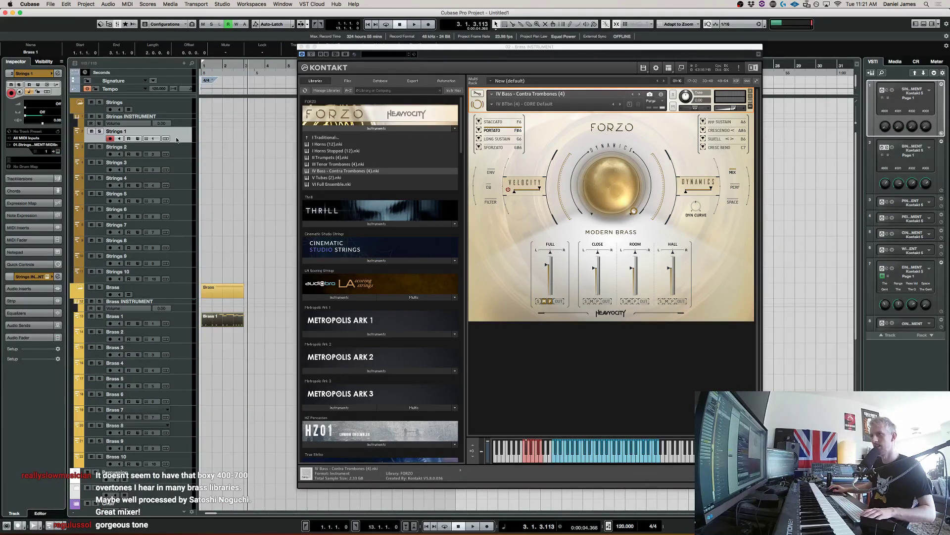